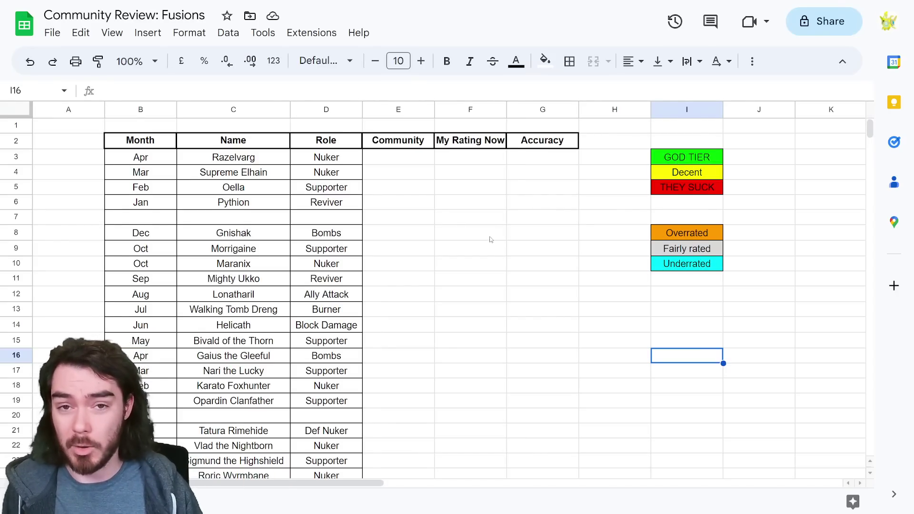
Examine the GOD TIER, Decent and THEY SUCK colour legend and the empty My Rating Now column
left_click_drag(659, 158, 655, 195)
left_click(647, 201)
left_click(686, 176)
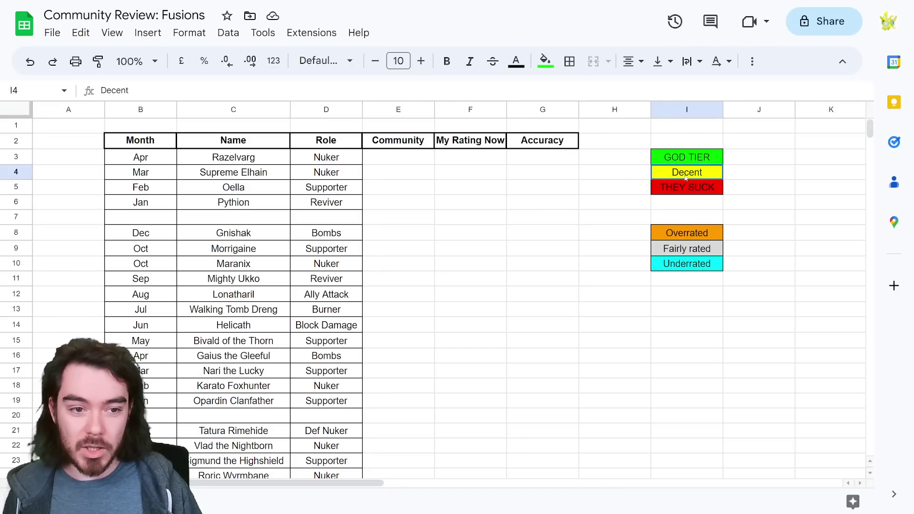
left_click(682, 192)
left_click(621, 197)
left_click(686, 160)
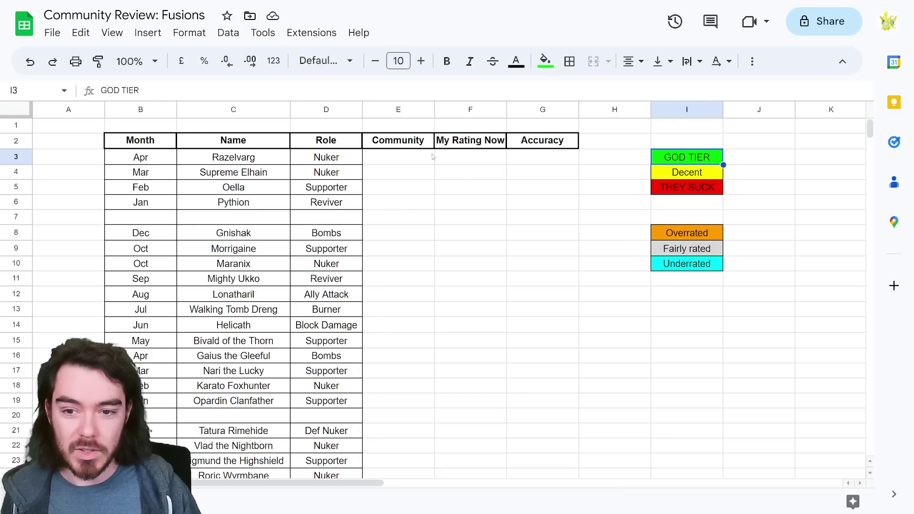
left_click(677, 190)
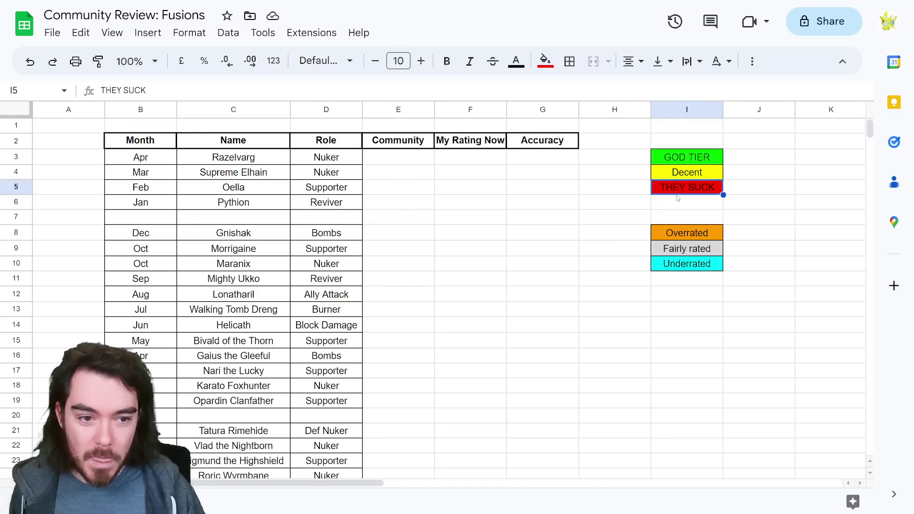
left_click(671, 178)
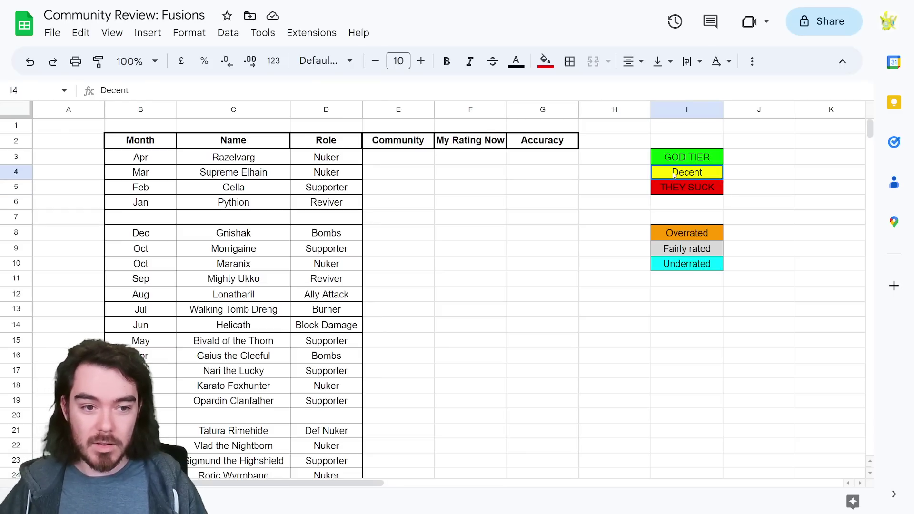
left_click(612, 206)
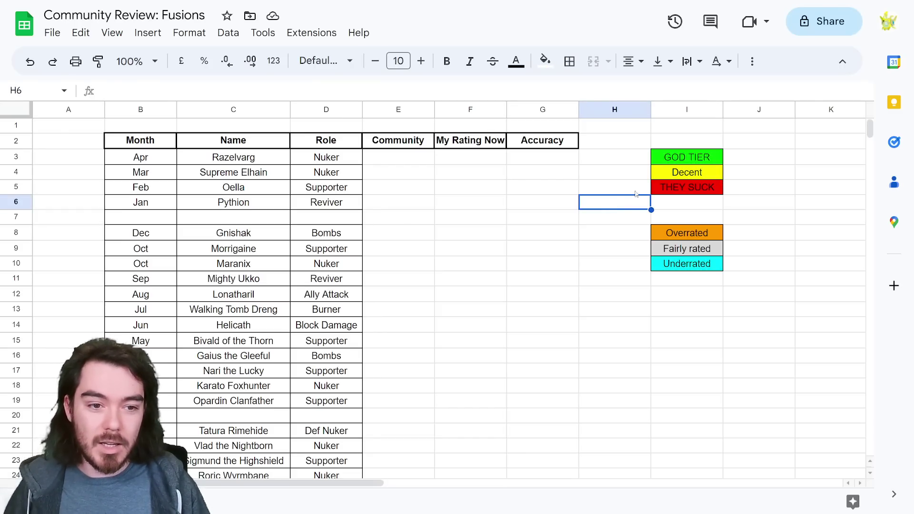
left_click(616, 174)
left_click_drag(495, 162, 504, 190)
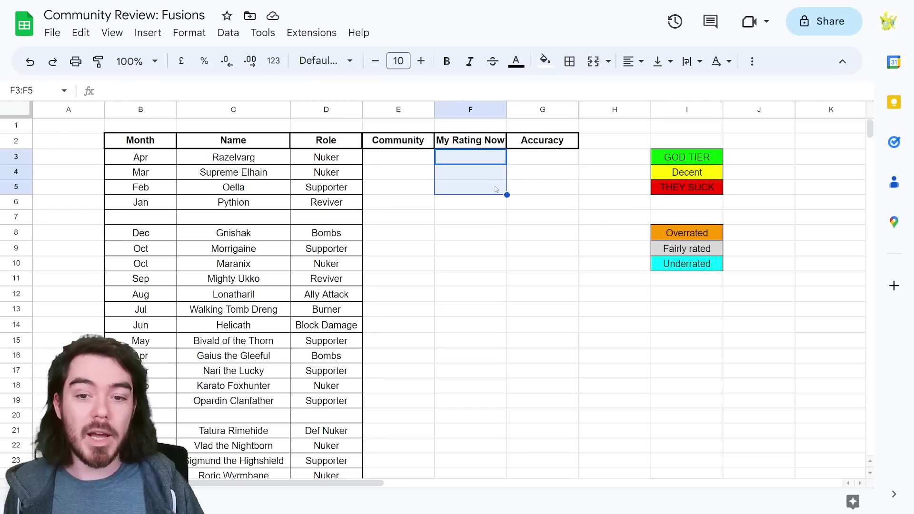
left_click(494, 211)
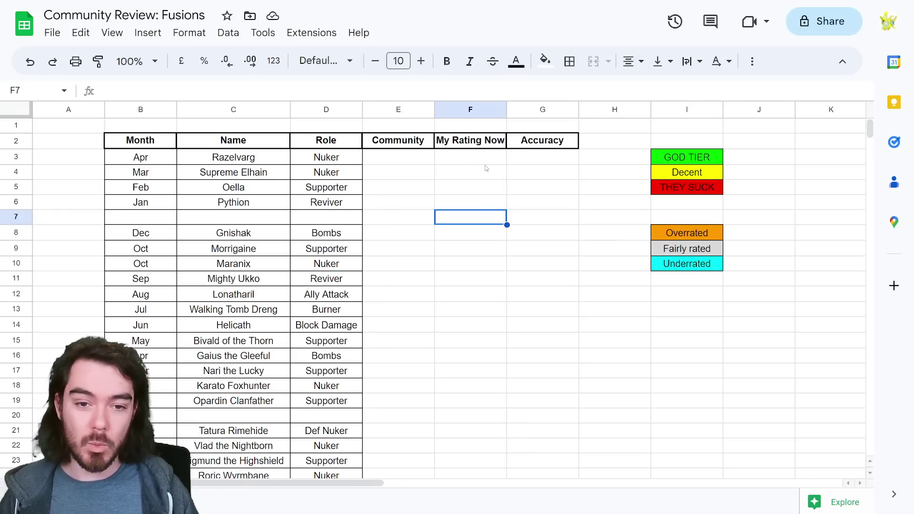
Examine the Overrated, Fairly rated and Underrated colour legend meant for the Accuracy column
left_click(672, 239)
left_click(678, 250)
left_click(682, 238)
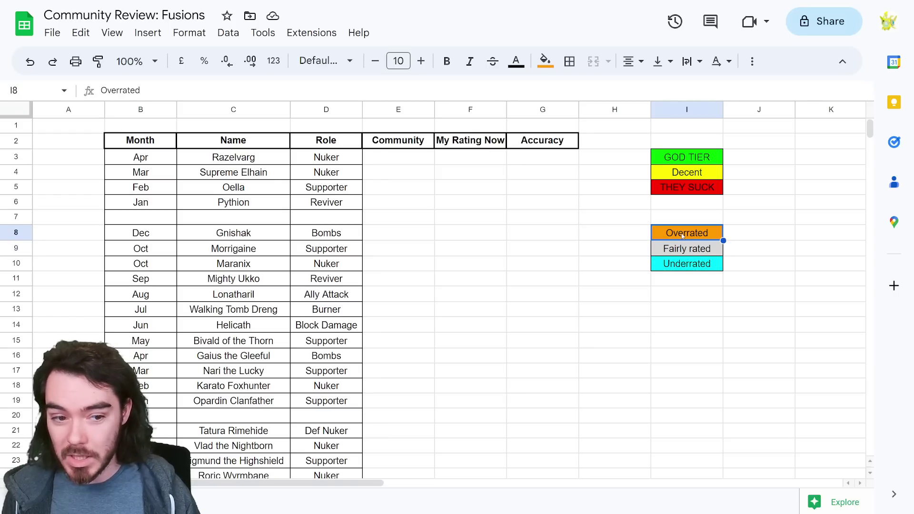
left_click(691, 247)
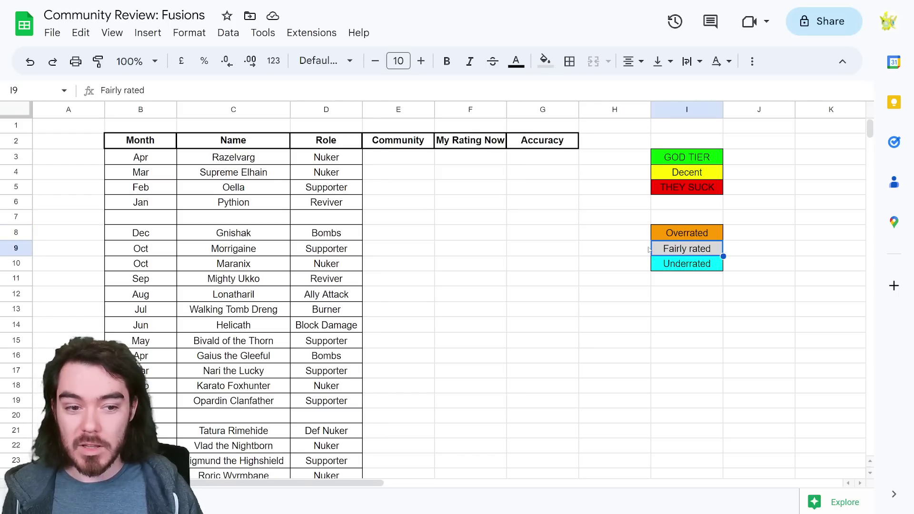
left_click(712, 268)
left_click(591, 251)
left_click(540, 248)
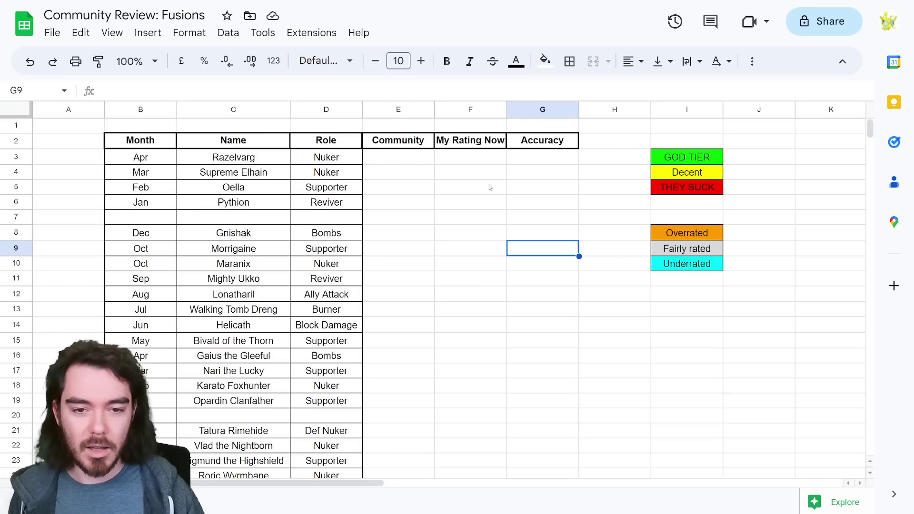
left_click(534, 222)
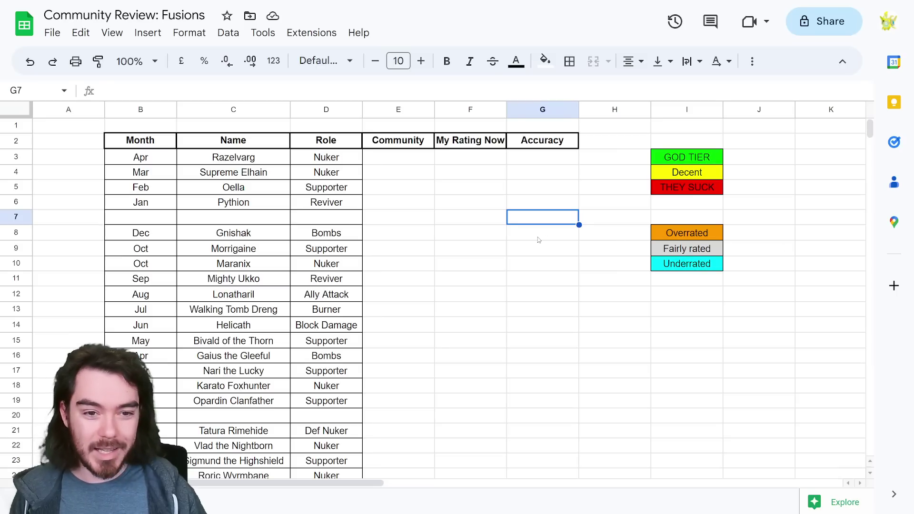
Copy the red THEY SUCK legend cell into the Community column for Supreme Elhain, Oella and Razelvarg
left_click(693, 188)
key("ctrl+c")
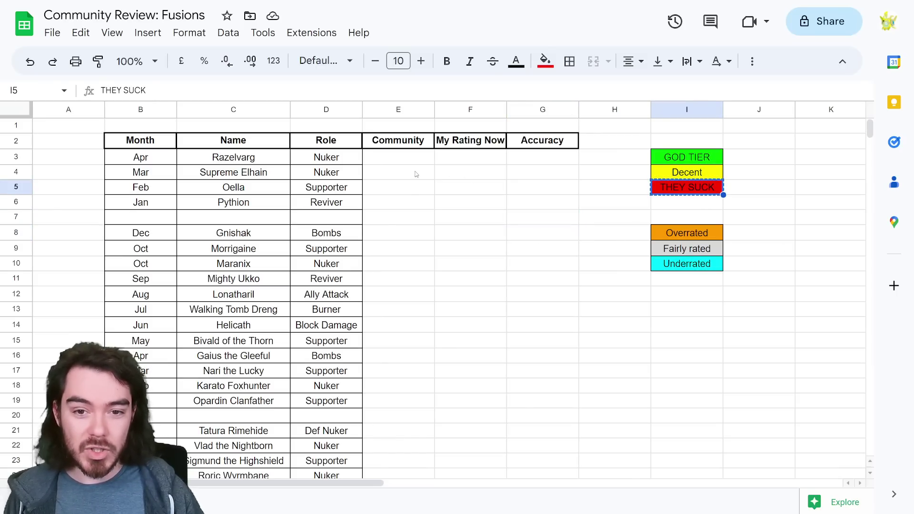
left_click(419, 173)
key("ctrl+v")
left_click(432, 237)
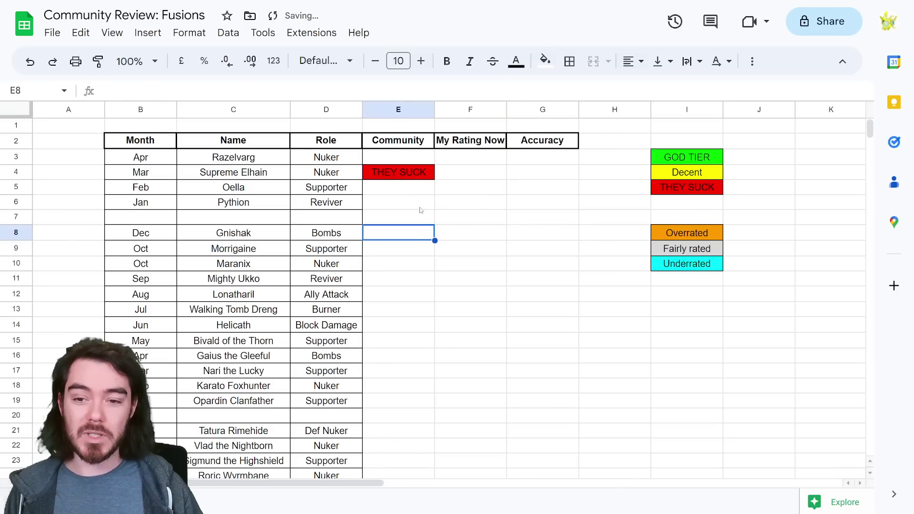
left_click(410, 189)
key("ctrl+v")
left_click(528, 248)
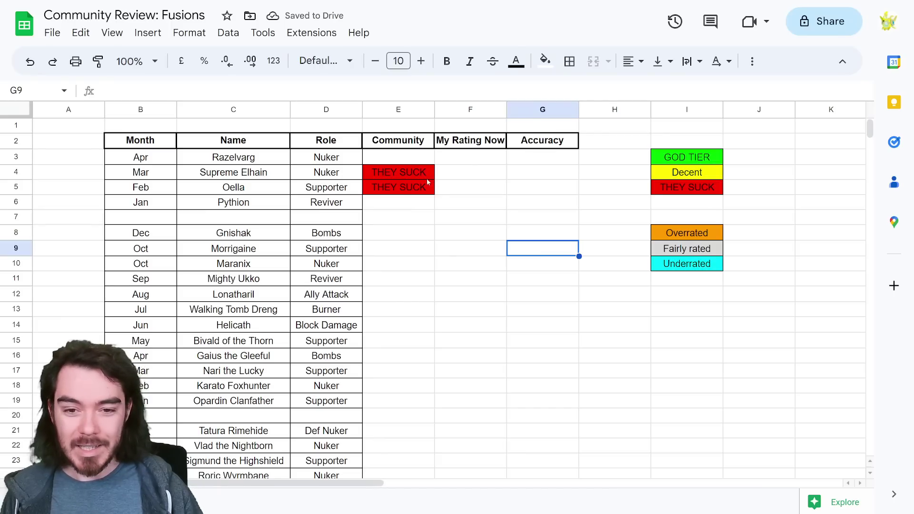
left_click(412, 159)
key("ctrl+v")
left_click(466, 270)
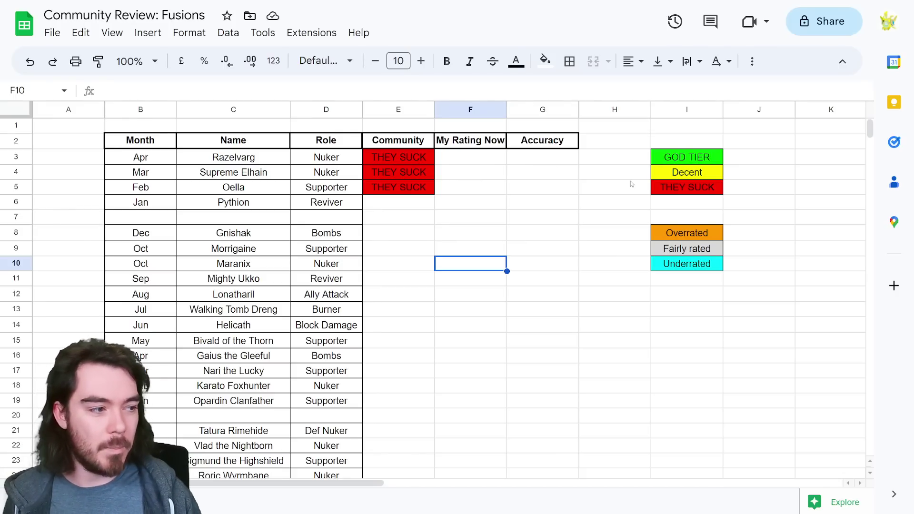
Copy the green GOD TIER legend cell into the Community column for Pythion
left_click(683, 159)
key("ctrl+c")
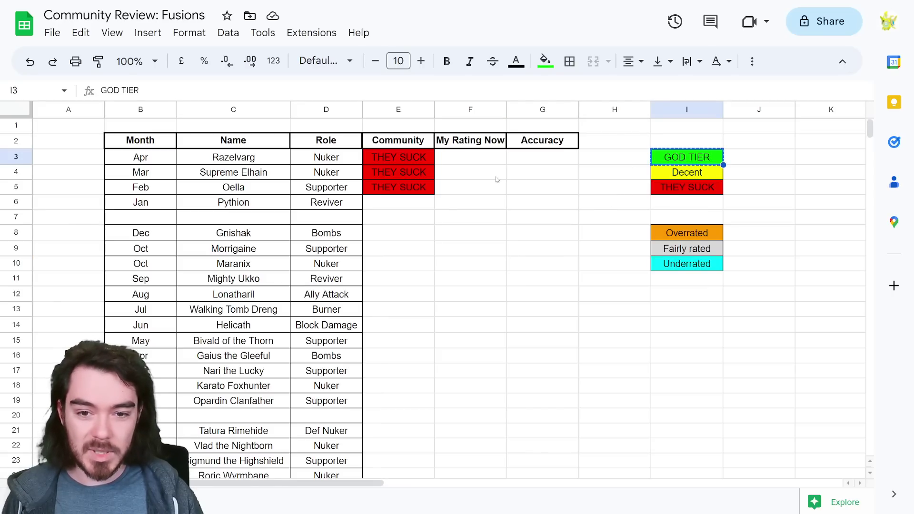
left_click(413, 201)
key("ctrl+v")
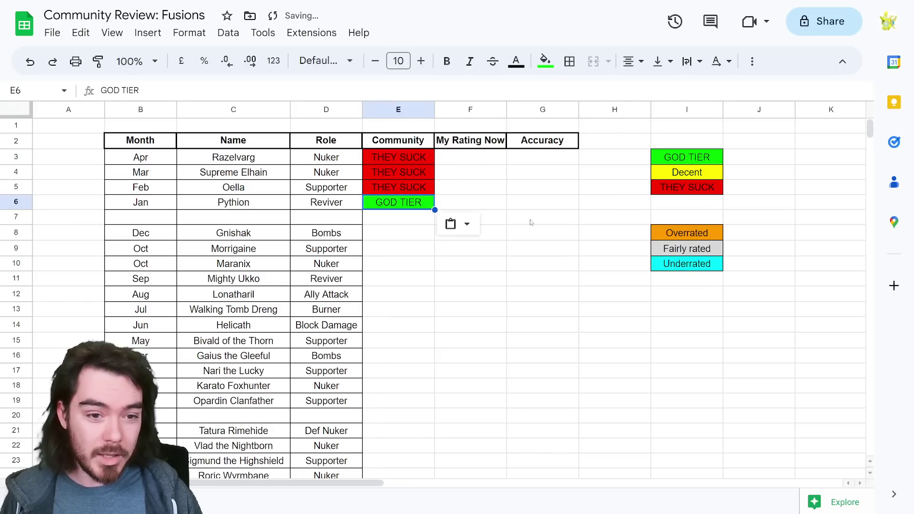
left_click(533, 222)
left_click(410, 207)
left_click(542, 206)
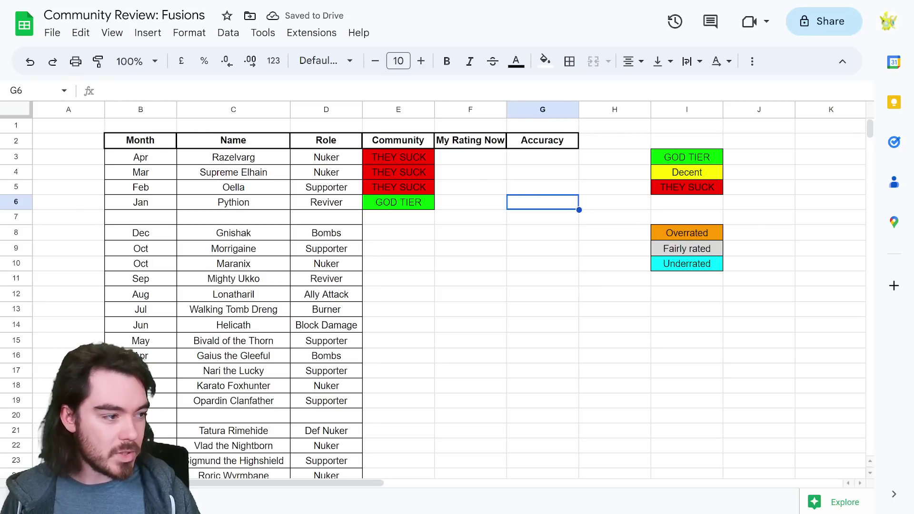
Center-align the contents of all cells in the sheet horizontally
left_click(489, 159)
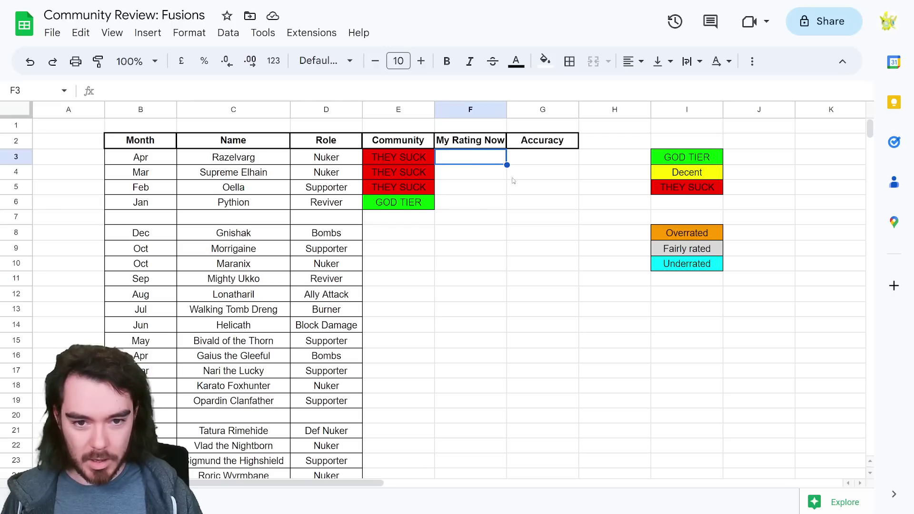
key("ctrl+a")
left_click(635, 61)
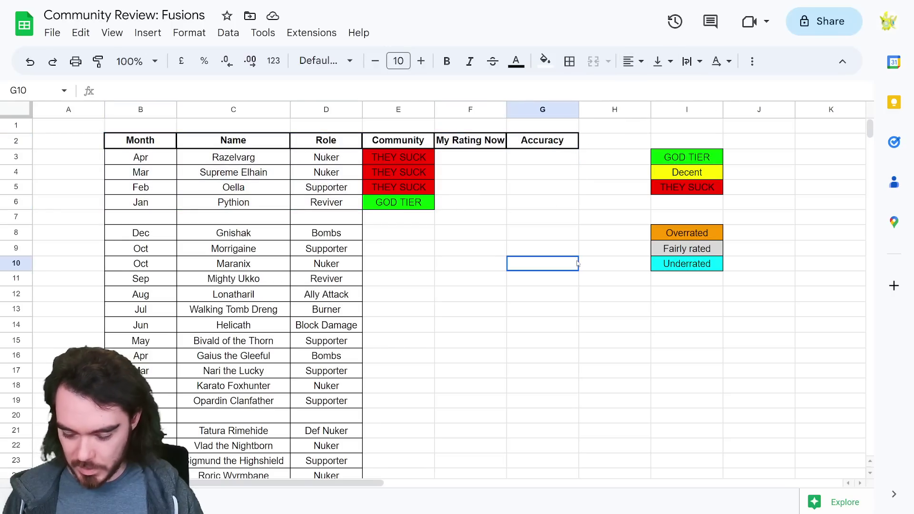
key("ctrl+a")
left_click(633, 61)
left_click(651, 95)
left_click(486, 223)
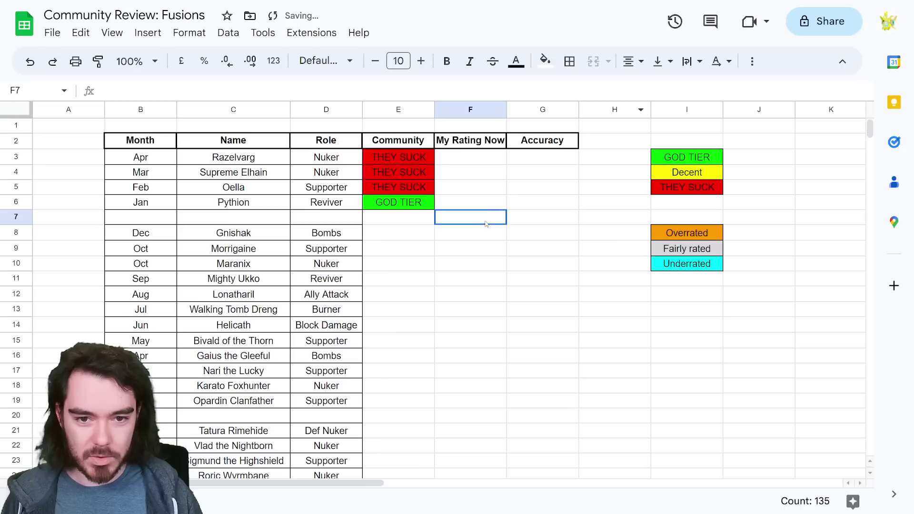
Enter a rating of 8 in My Rating Now for both Razelvarg and Supreme Elhain
left_click(486, 162)
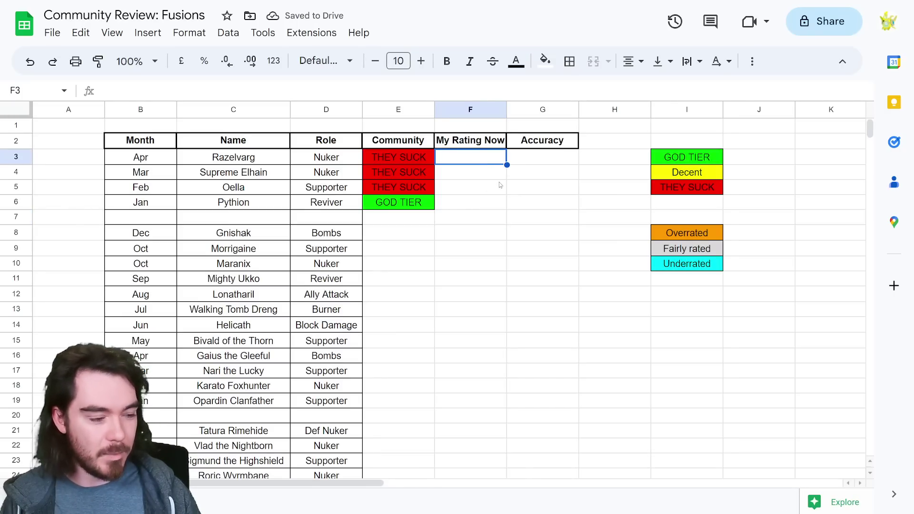
left_click(533, 218)
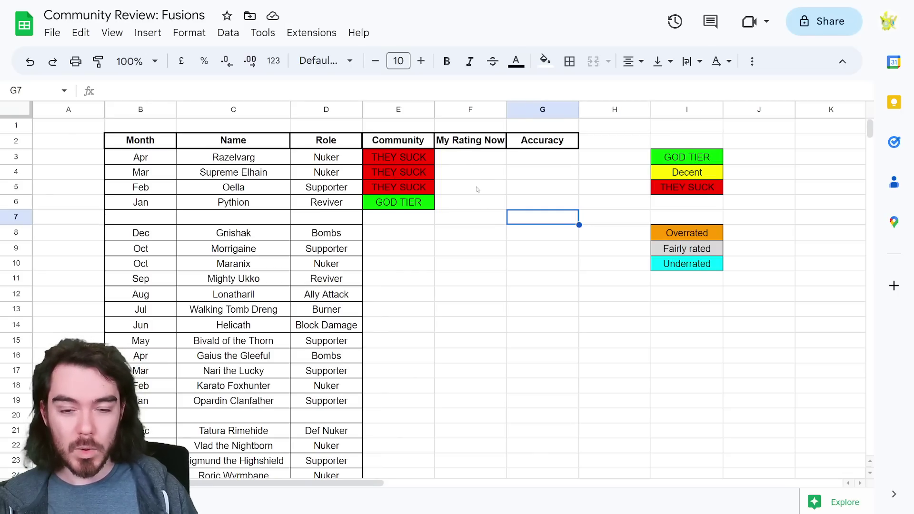
left_click(466, 161)
type("8")
key("Return")
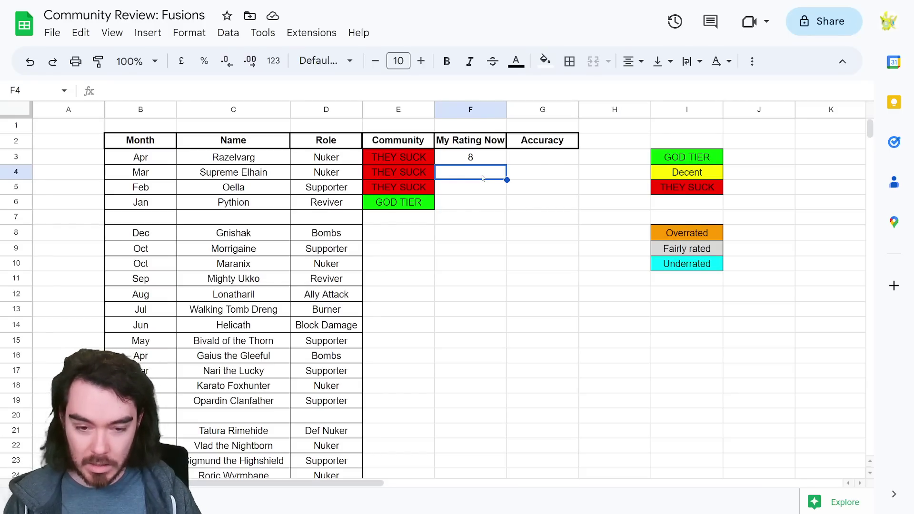
type("8")
key("Return")
left_click(485, 179)
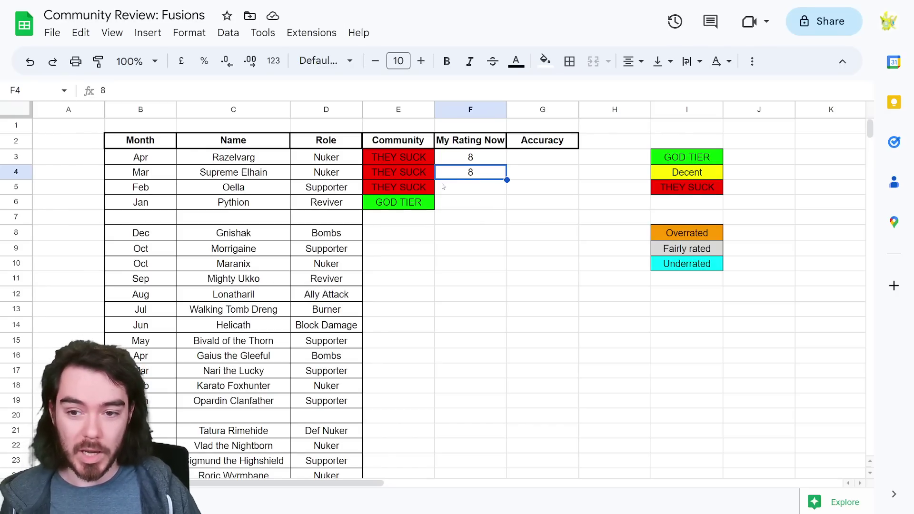
Enter 9 for Oella and 10 for Pythion in the My Rating Now column
left_click(468, 192)
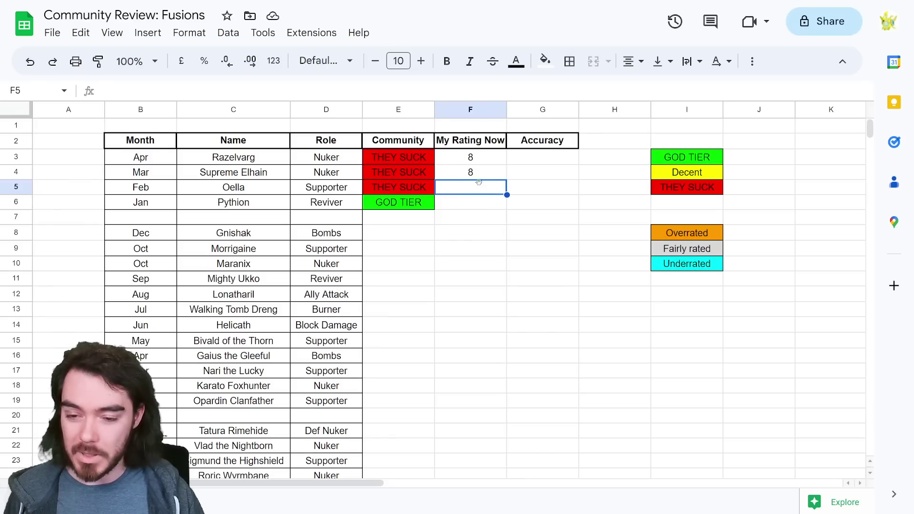
type("9")
key("Return")
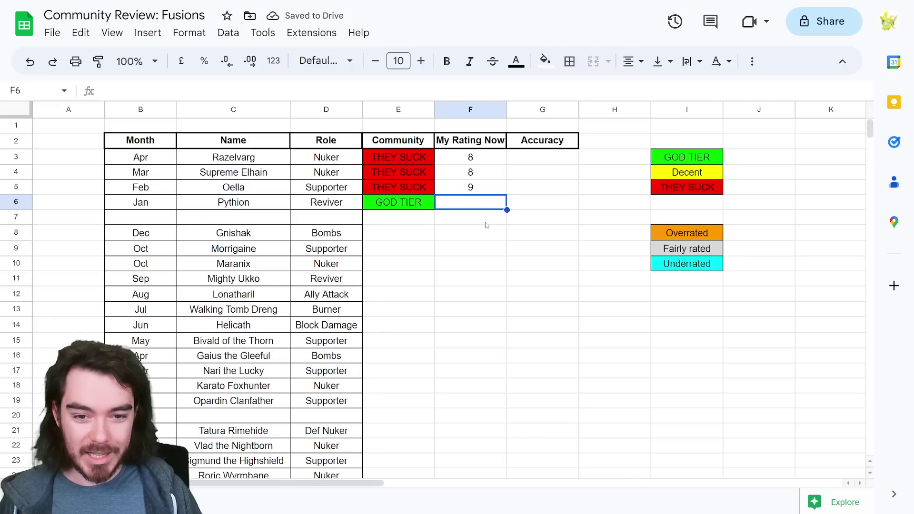
type("10")
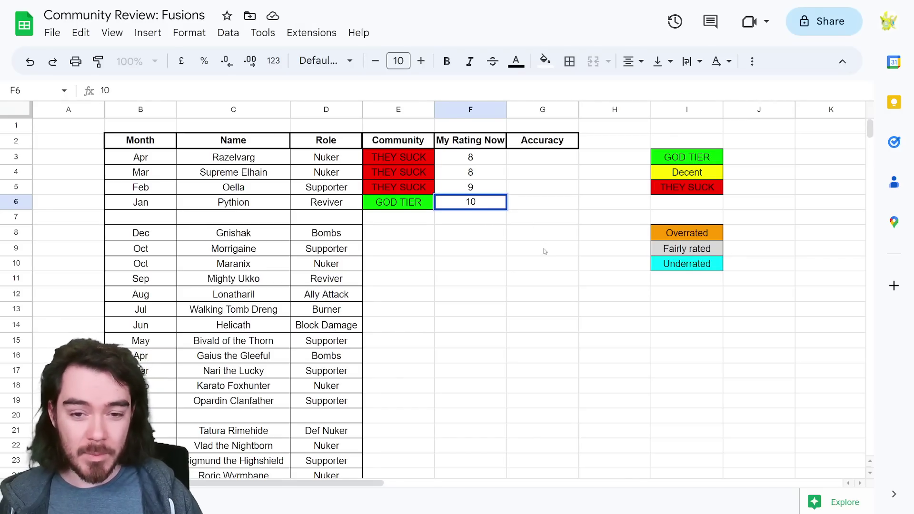
left_click(545, 252)
left_click(481, 200)
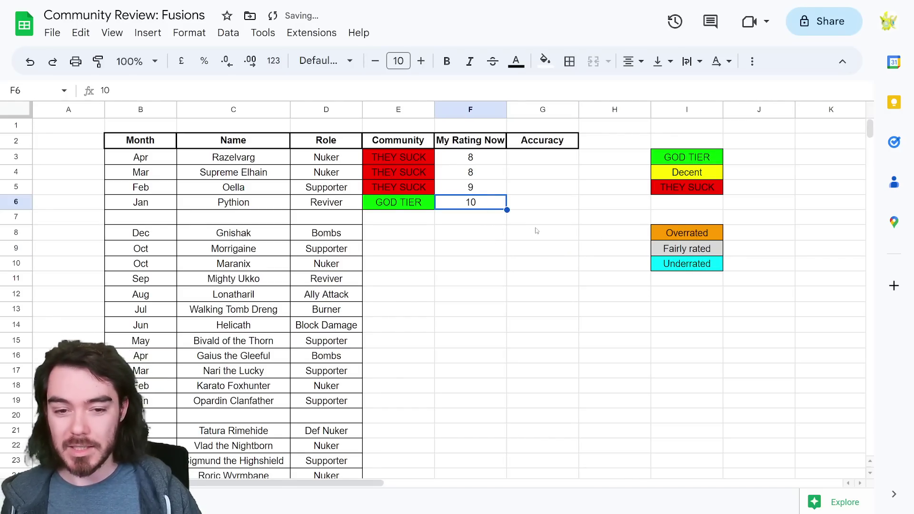
left_click(550, 221)
left_click(473, 208)
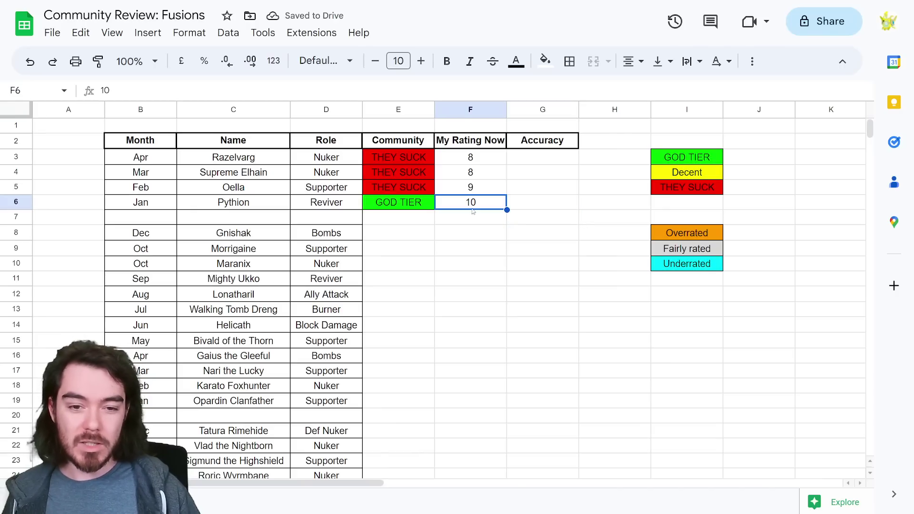
left_click(555, 219)
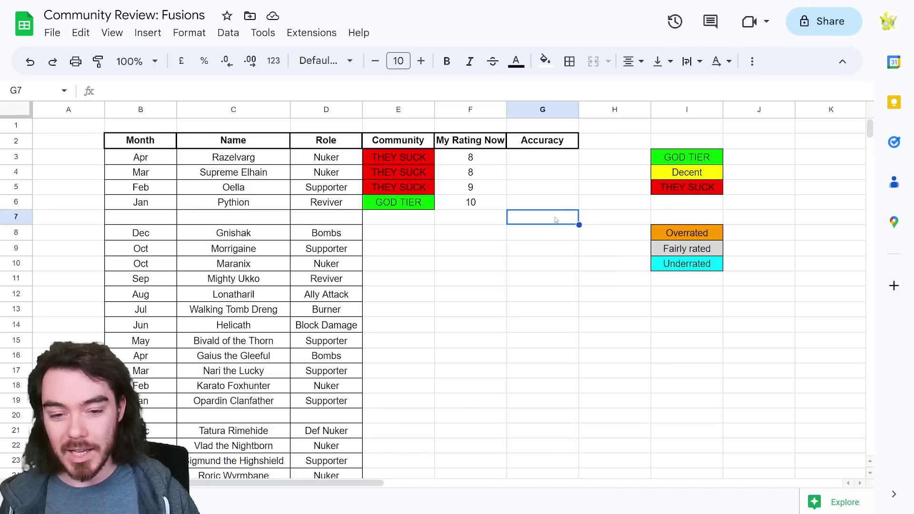
left_click(500, 215)
left_click(500, 207)
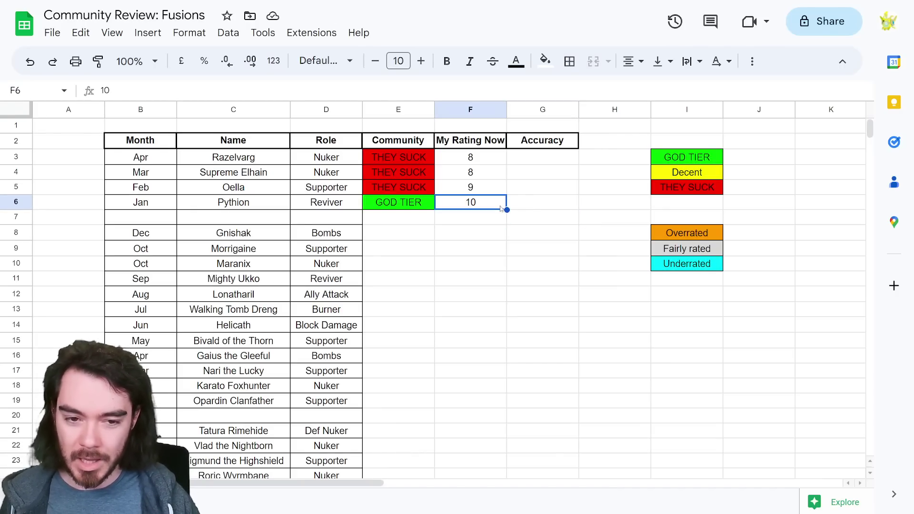
left_click(489, 191)
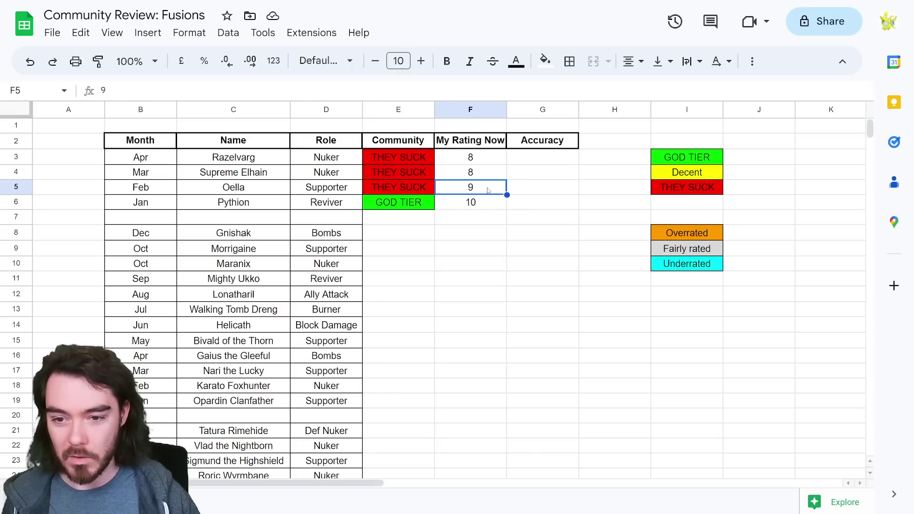
left_click(531, 222)
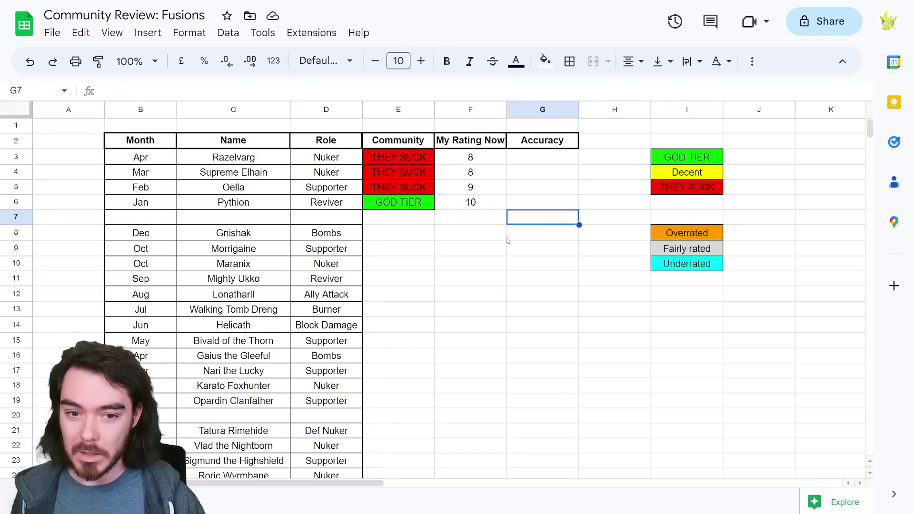
left_click(487, 193)
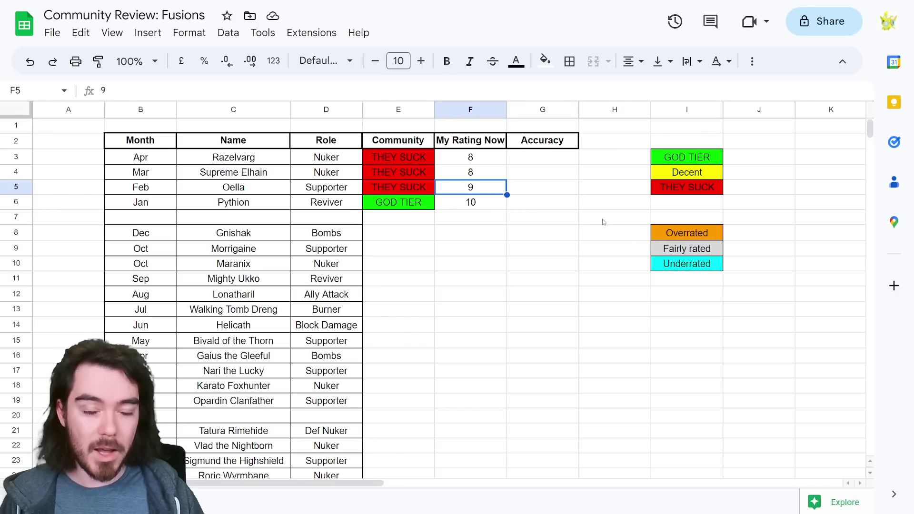
Copy the cyan Underrated legend cell into the Accuracy column for Razelvarg, Supreme Elhain and Oella
left_click(687, 268)
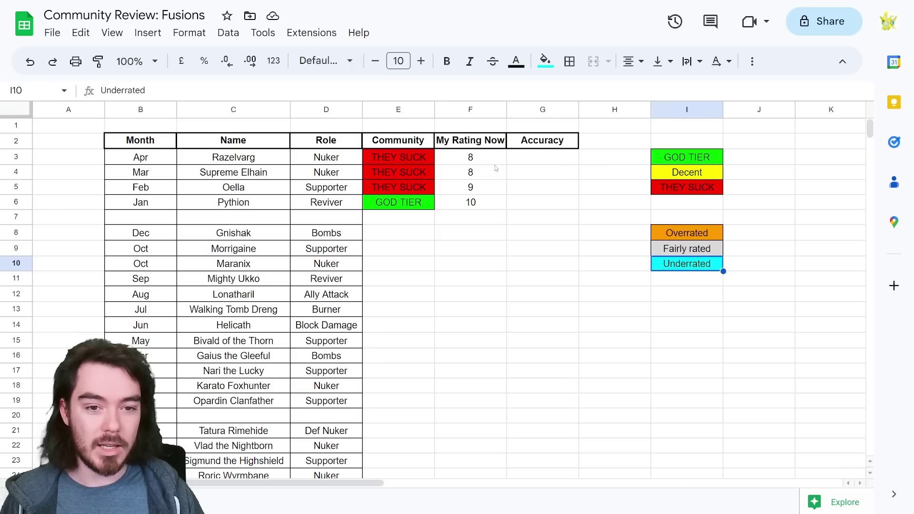
key("ctrl+c")
left_click(531, 163)
key("ctrl+v")
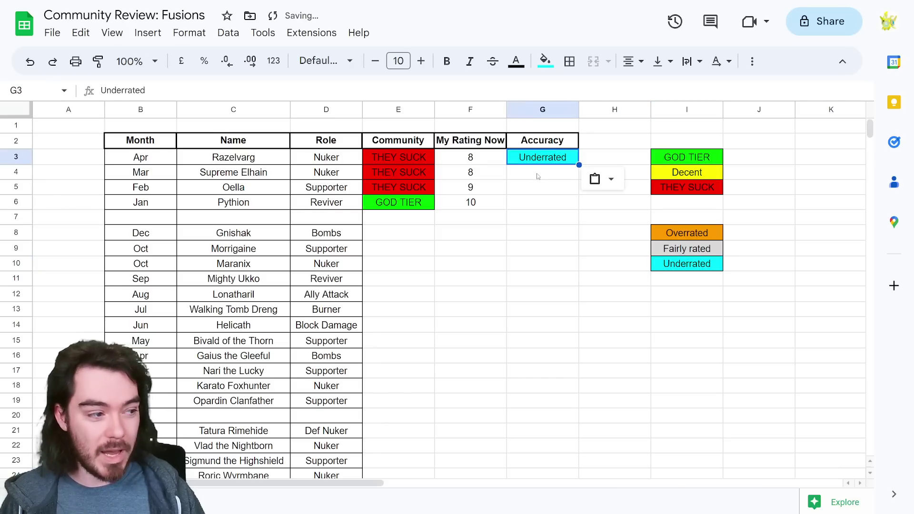
left_click(536, 173)
key("ctrl+v")
left_click(537, 188)
key("ctrl+v")
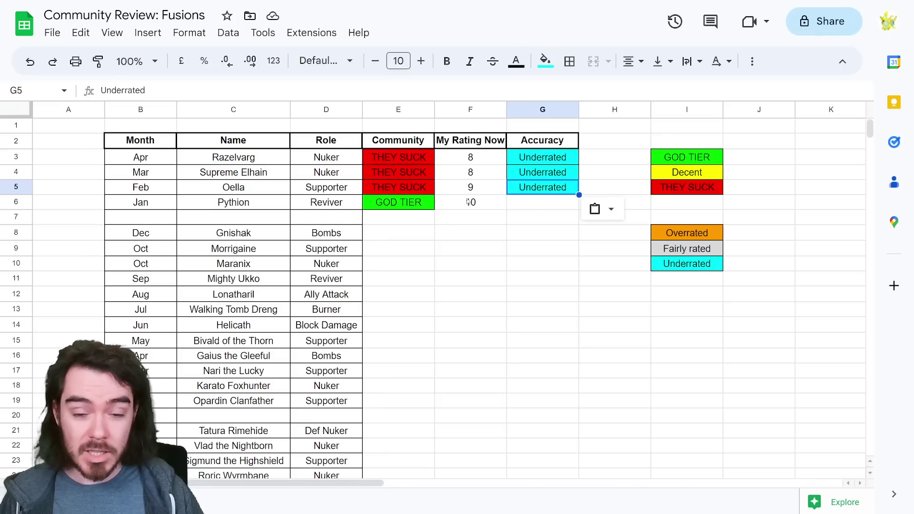
Copy the grey Fairly rated legend cell into the Accuracy column for Pythion
left_click(695, 251)
key("ctrl+c")
left_click(271, 163)
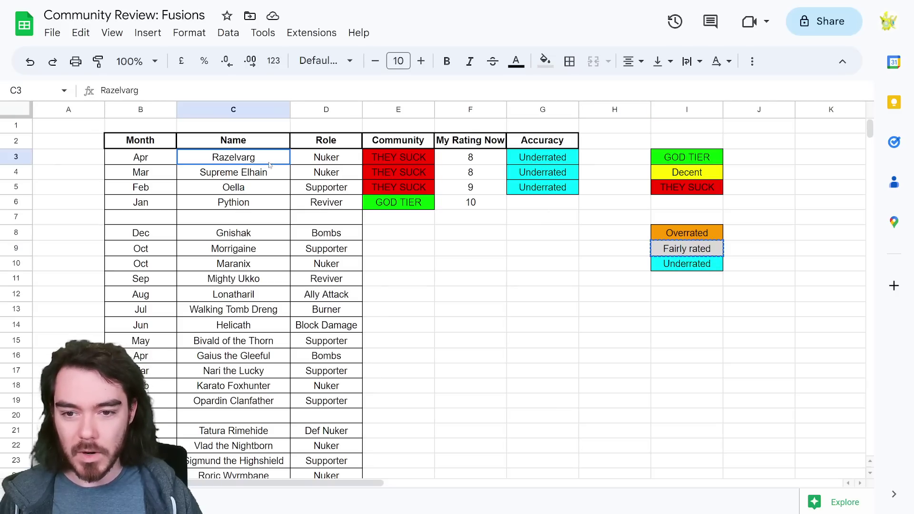
left_click_drag(271, 164, 542, 159)
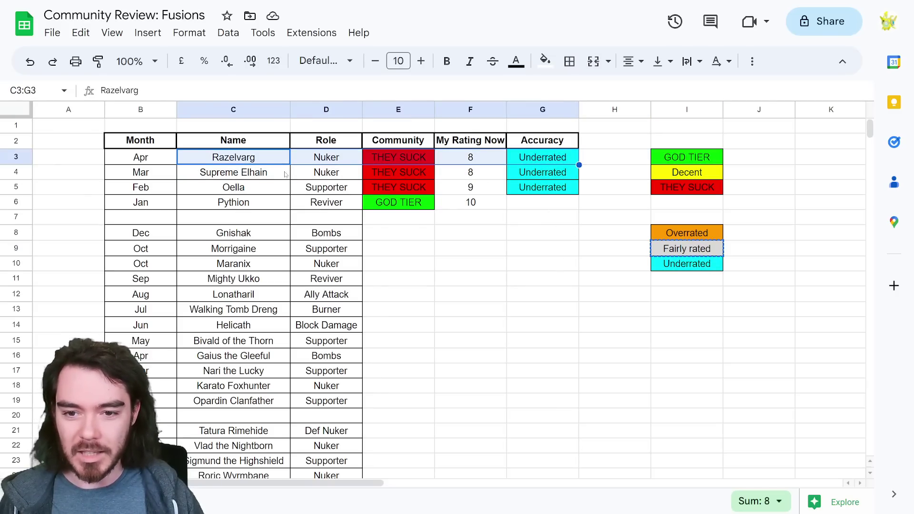
left_click_drag(283, 174, 542, 203)
left_click(543, 202)
left_click(554, 251)
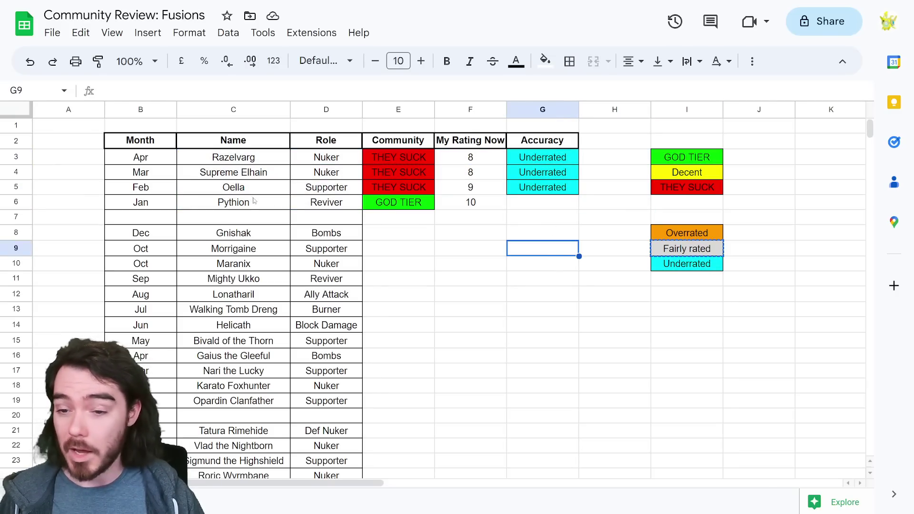
left_click_drag(255, 188, 531, 185)
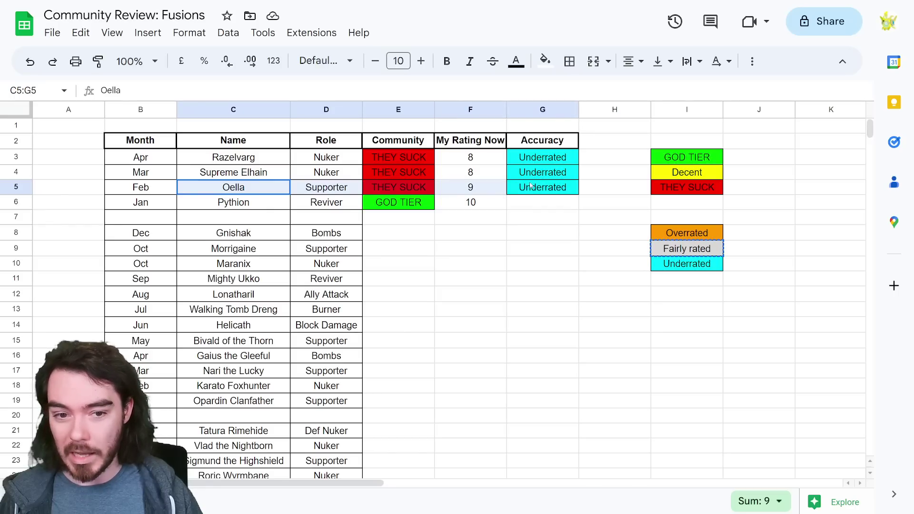
left_click(549, 221)
left_click_drag(254, 173, 543, 172)
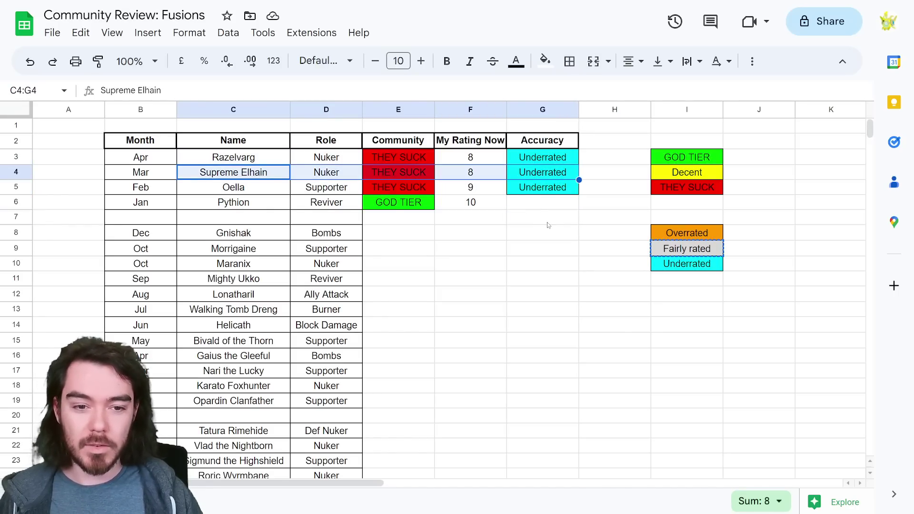
left_click(268, 192)
left_click(551, 206)
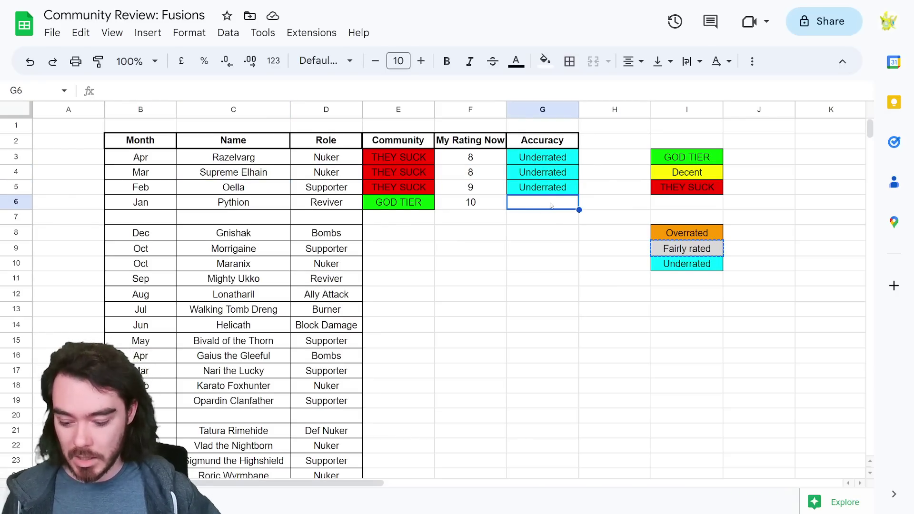
key("ctrl+v")
left_click(549, 220)
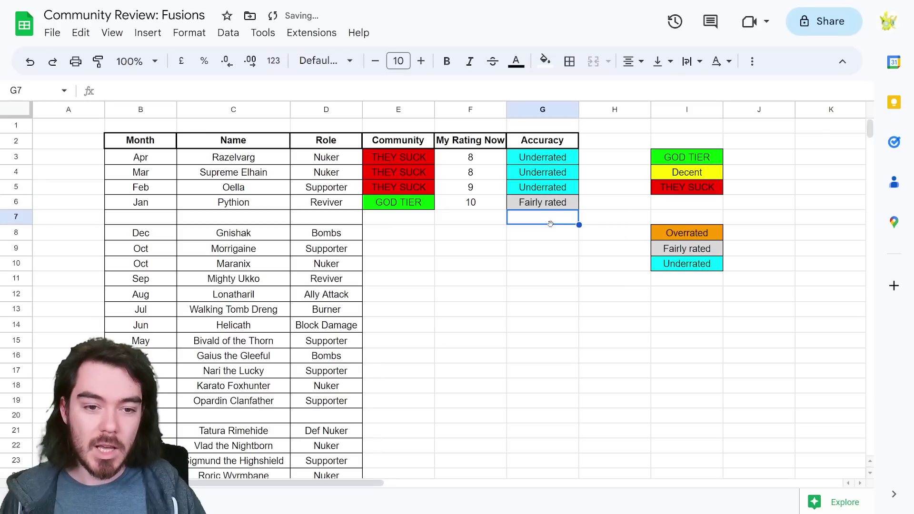
left_click(548, 241)
left_click(547, 238)
key("Up")
key("Up")
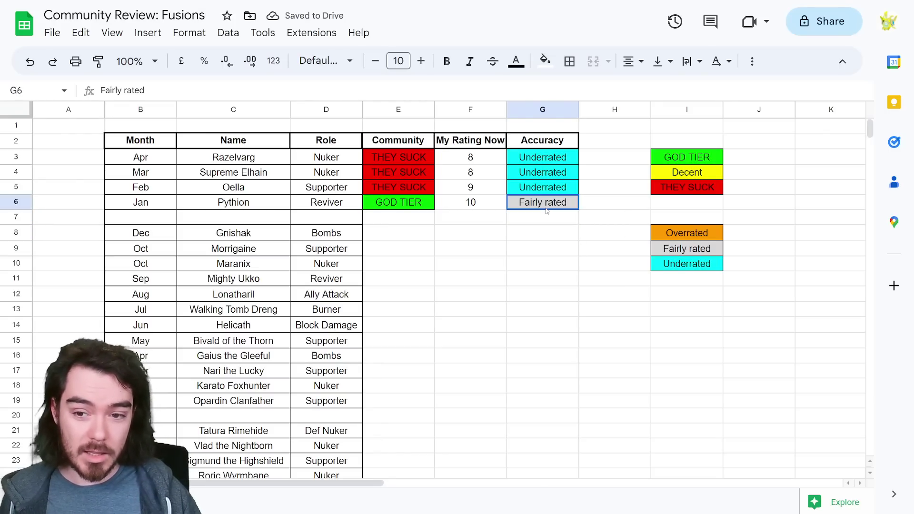
Copy the green GOD TIER legend cell into the Community column for Gnishak
left_click(538, 234)
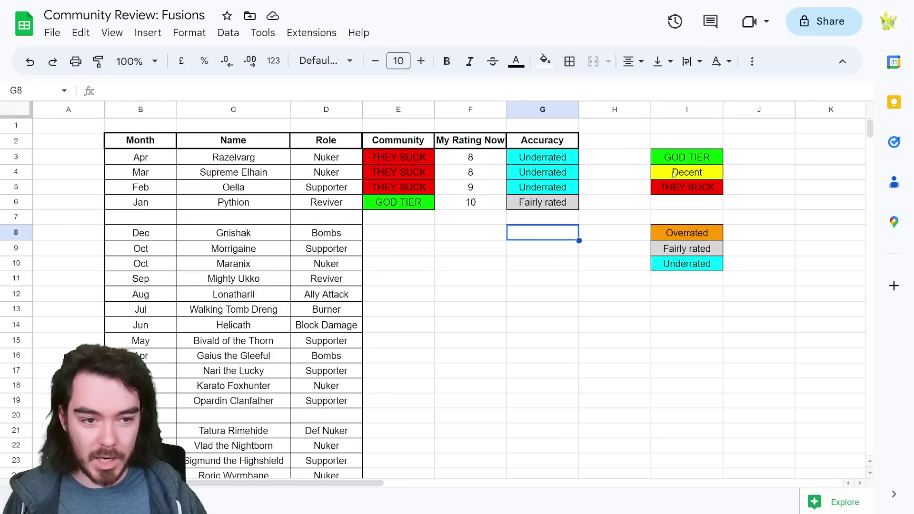
left_click(680, 159)
key("ctrl+c")
left_click(397, 231)
key("ctrl+v")
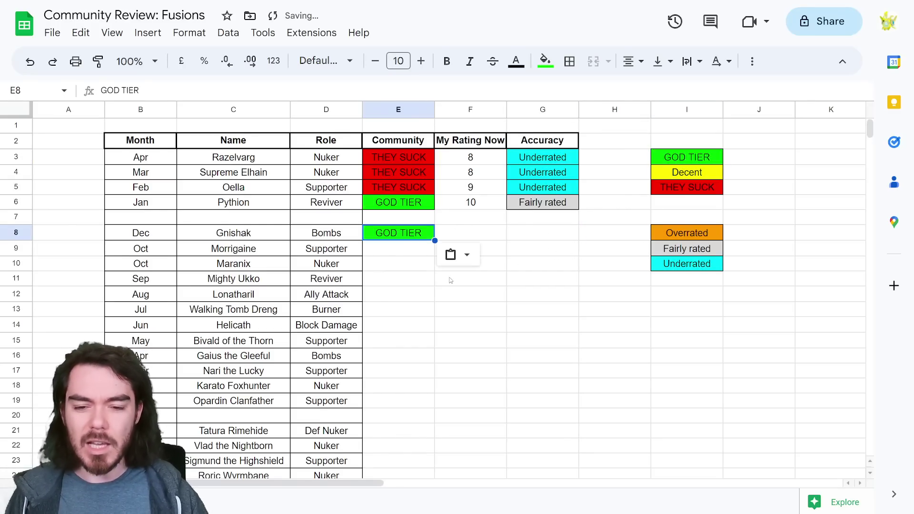
left_click(450, 280)
left_click(429, 255)
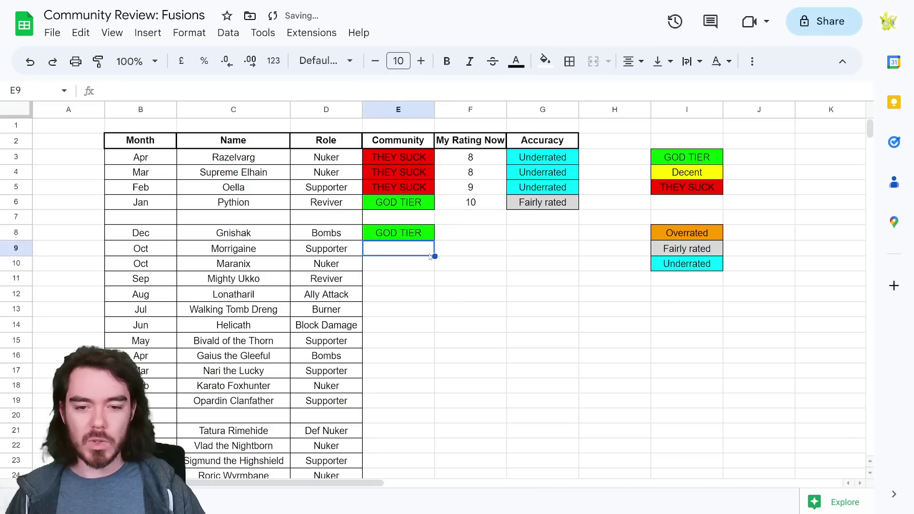
left_click(680, 178)
left_click(550, 238)
left_click(407, 234)
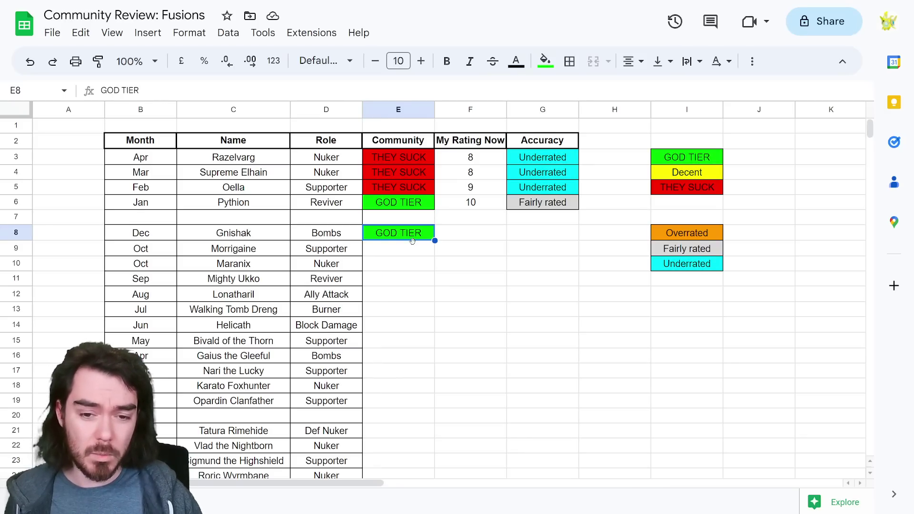
Copy the red THEY SUCK legend cell into the Community column for Morrigaine and Maranix
left_click(419, 257)
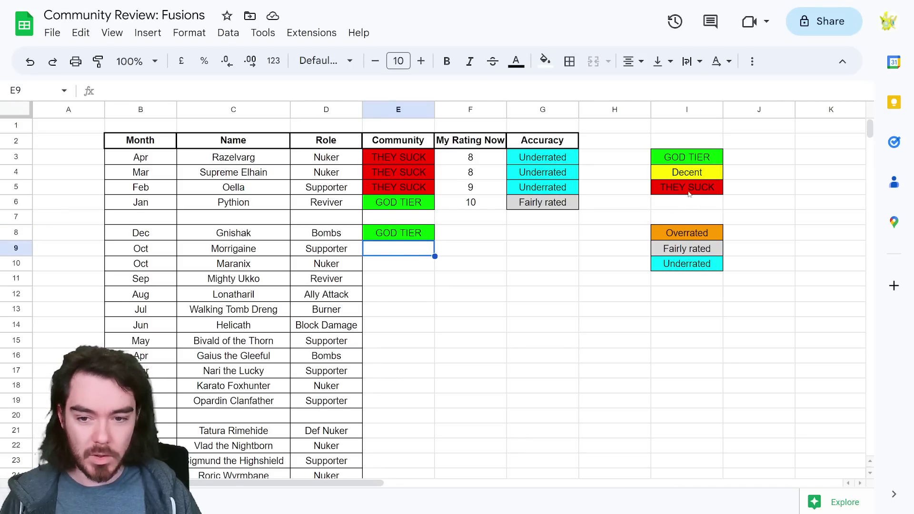
left_click(689, 188)
key("ctrl+c")
left_click(403, 249)
key("ctrl+v")
left_click(398, 265)
key("ctrl+v")
left_click(405, 309)
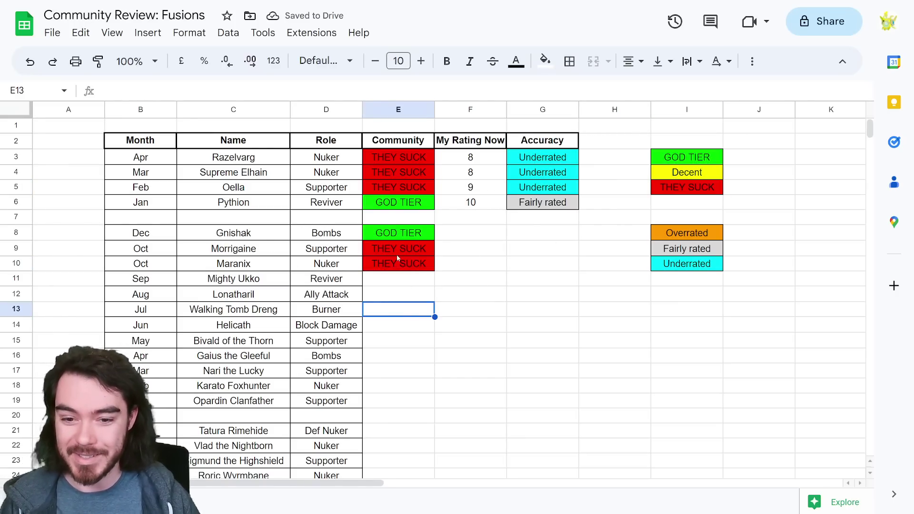
Copy the green GOD TIER legend cell into the Community column for Mighty Ukko
left_click(688, 161)
key("ctrl+c")
left_click(397, 281)
key("ctrl+v")
left_click(569, 296)
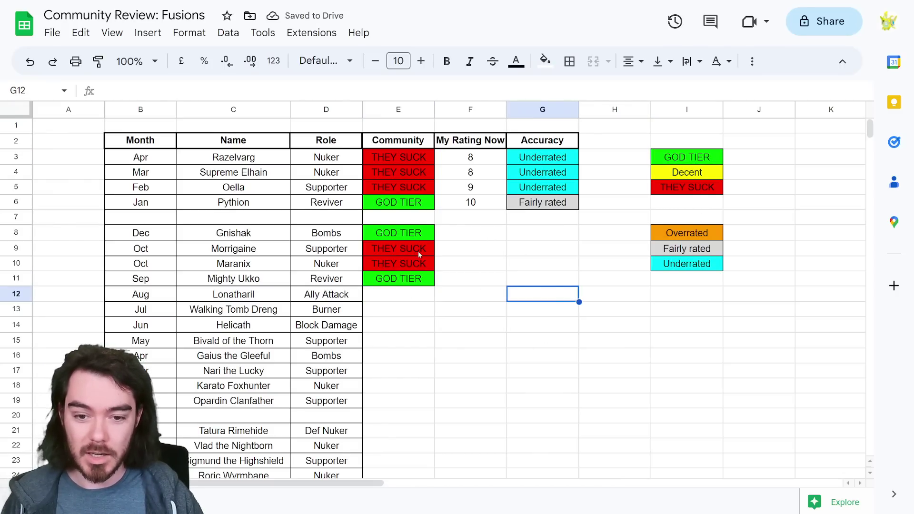
Copy the red THEY SUCK legend cell into the Community column for Lonatharil
scroll(418, 251, "down", 1)
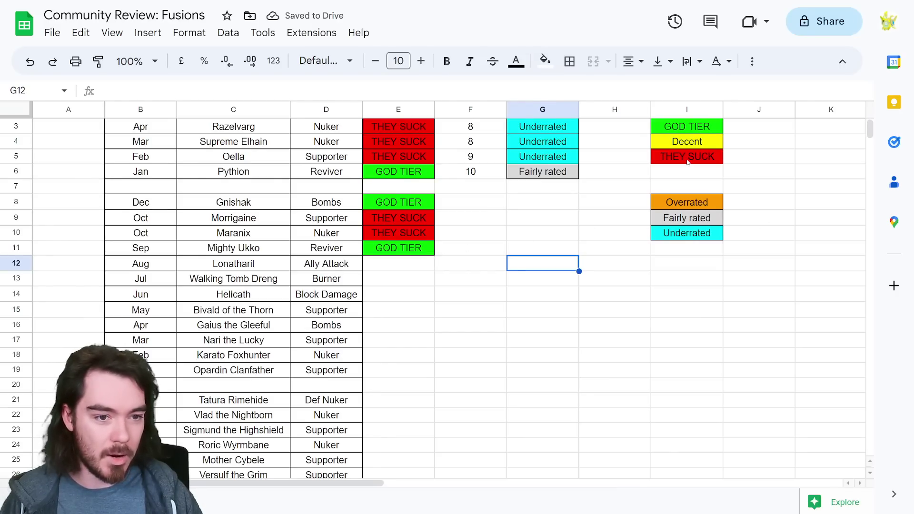
left_click(686, 156)
key("ctrl+c")
left_click(398, 263)
key("ctrl+v")
left_click(527, 270)
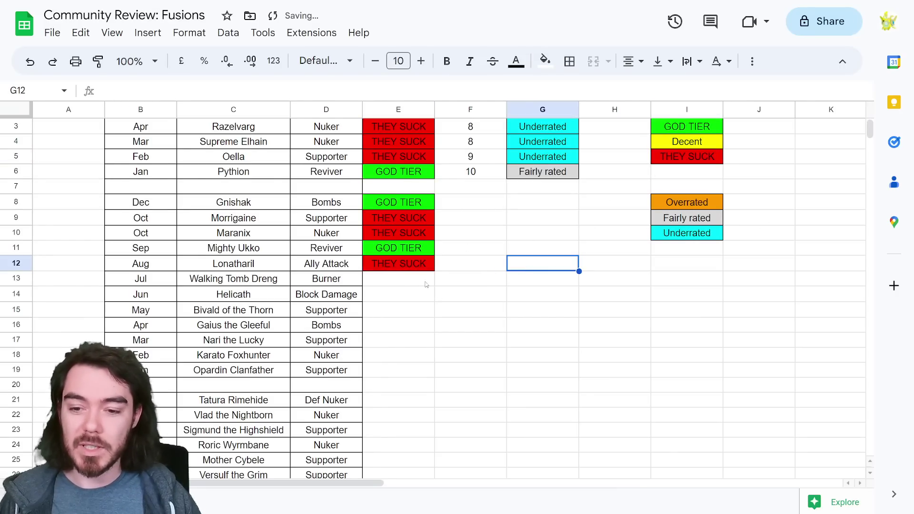
left_click(420, 263)
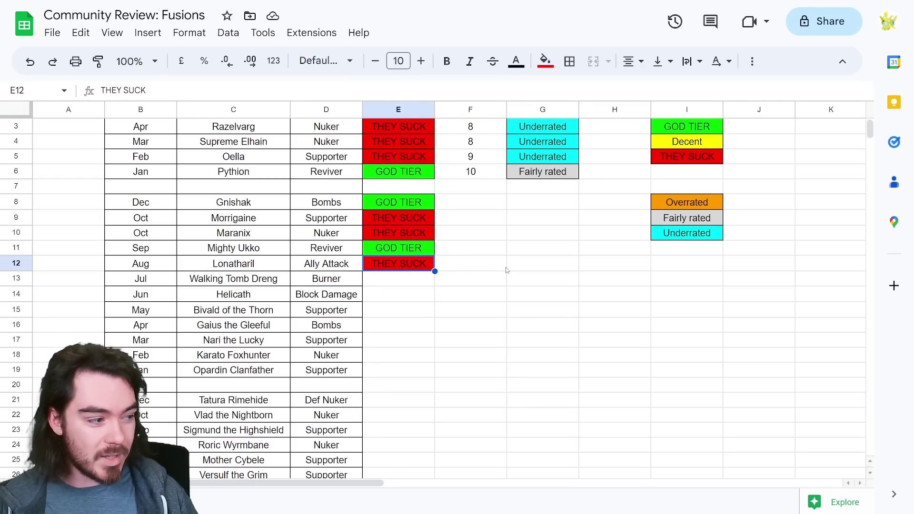
left_click(568, 269)
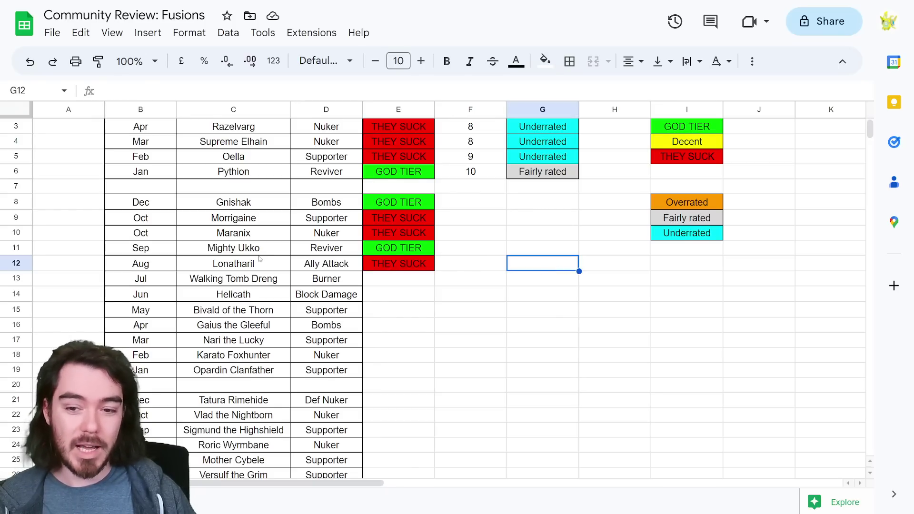
left_click(450, 299)
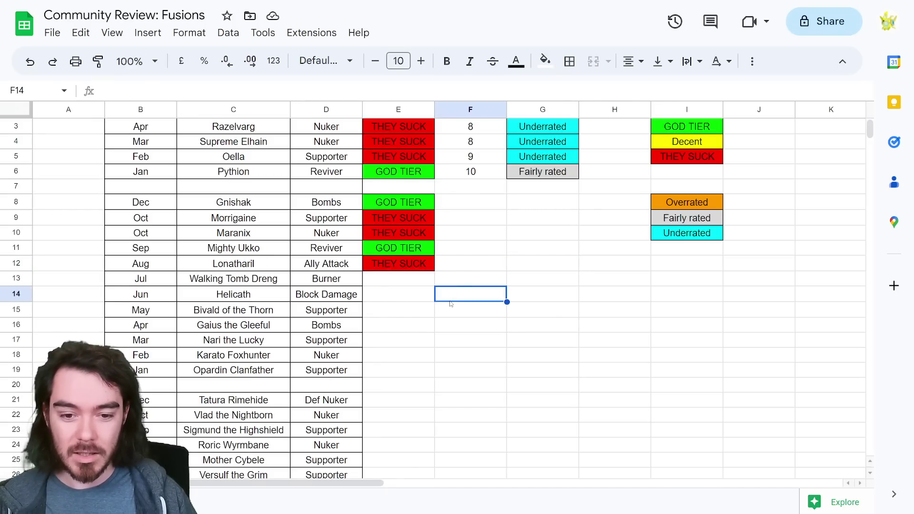
left_click(534, 266)
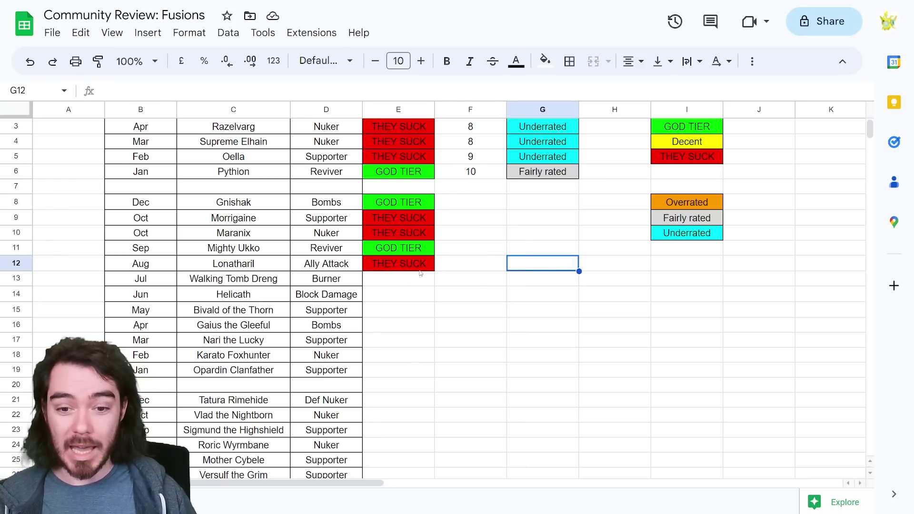
left_click(352, 266)
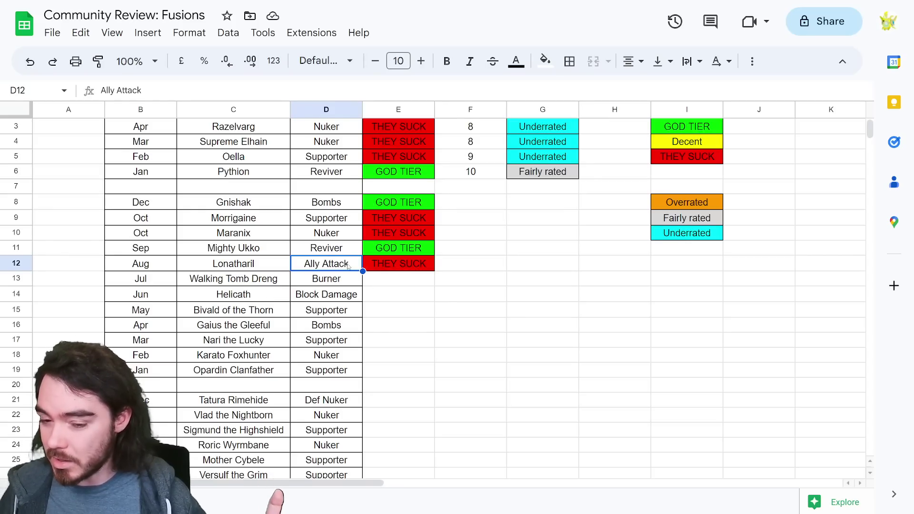
left_click(440, 284)
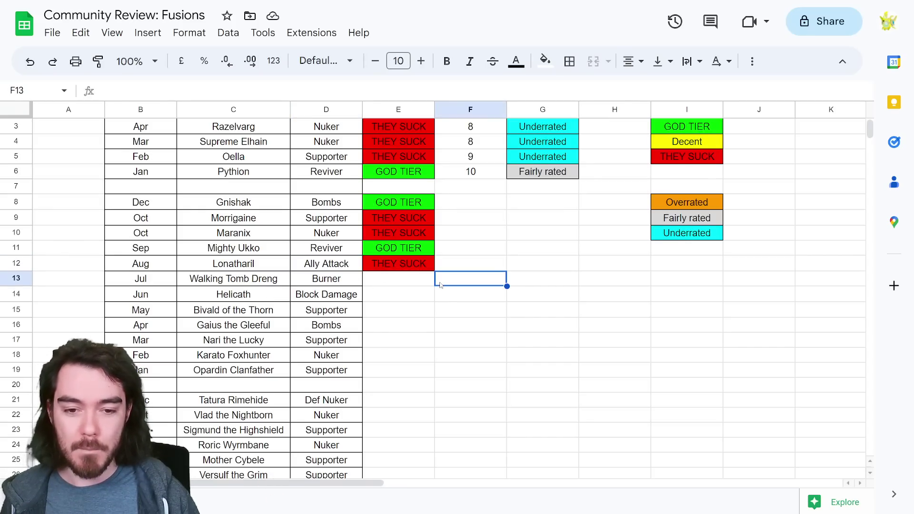
left_click(453, 267)
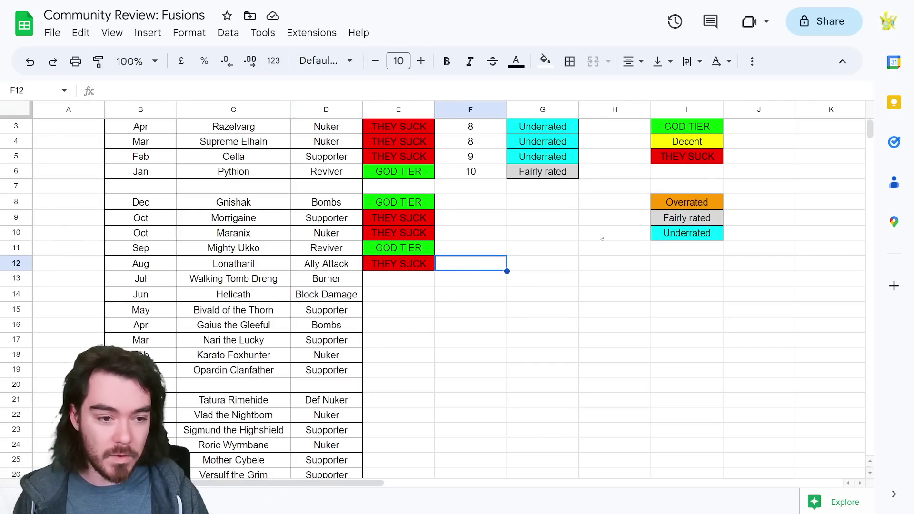
Copy the yellow Decent legend cell into the Community column for Walking Tomb Dreng
left_click(676, 143)
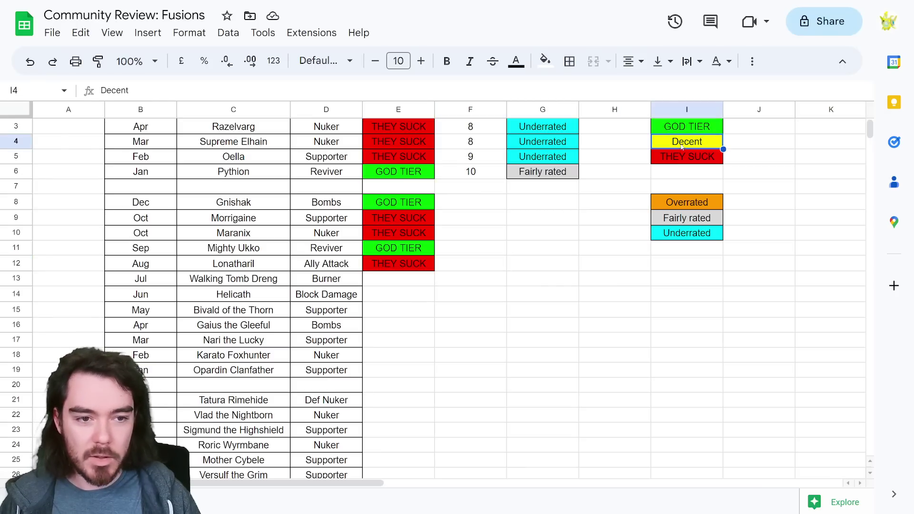
key("ctrl+c")
left_click(406, 281)
key("ctrl+v")
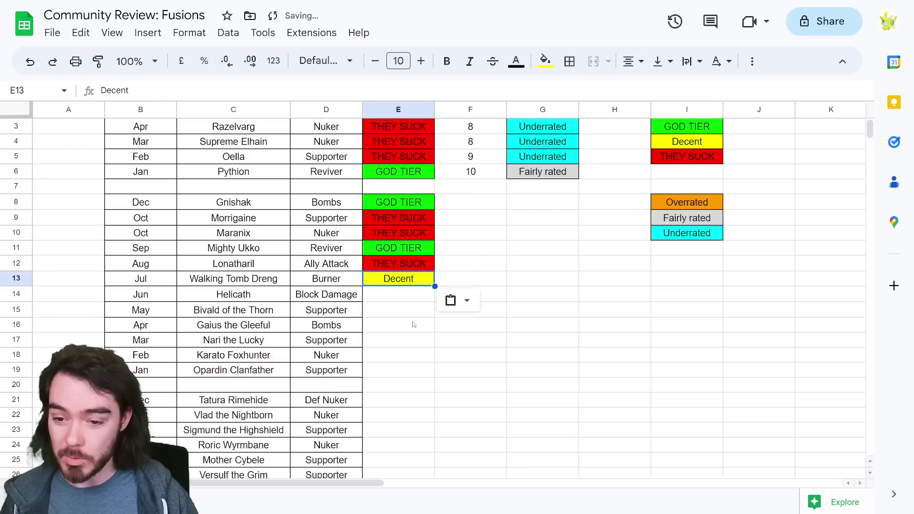
left_click(527, 280)
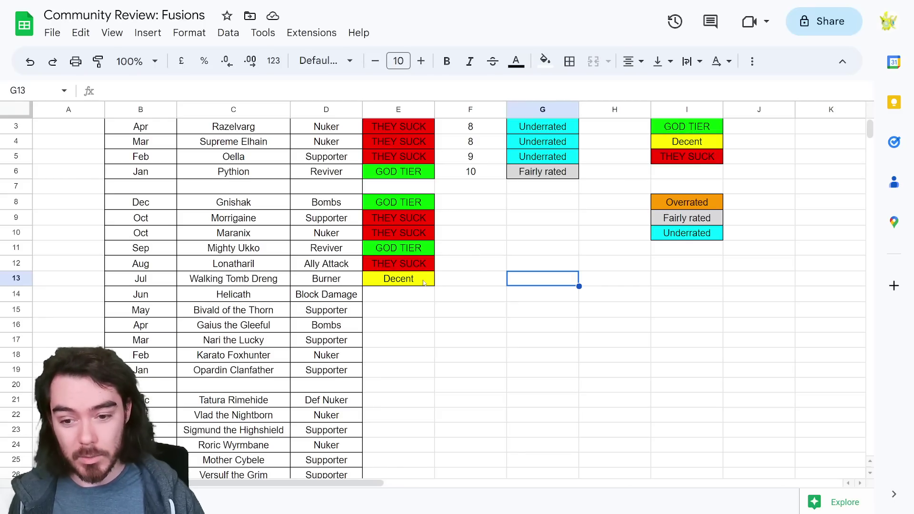
Copy the green GOD TIER legend cell into the Community column for Helicath
left_click(671, 131)
key("ctrl+c")
left_click(410, 294)
key("ctrl+v")
left_click(530, 288)
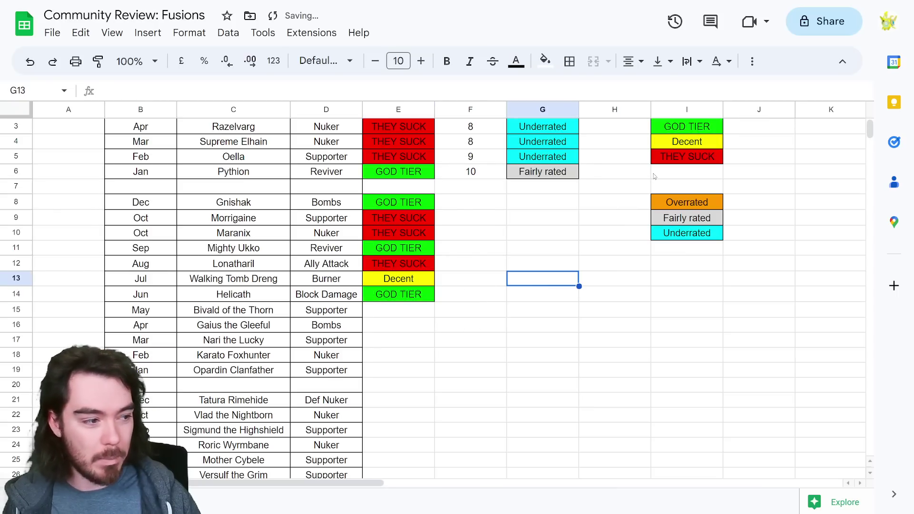
Copy the yellow Decent legend cell into the Community column for Bivald of the Thorn and Gaius the Gleeful
left_click(694, 143)
key("ctrl+c")
left_click(406, 310)
key("ctrl+v")
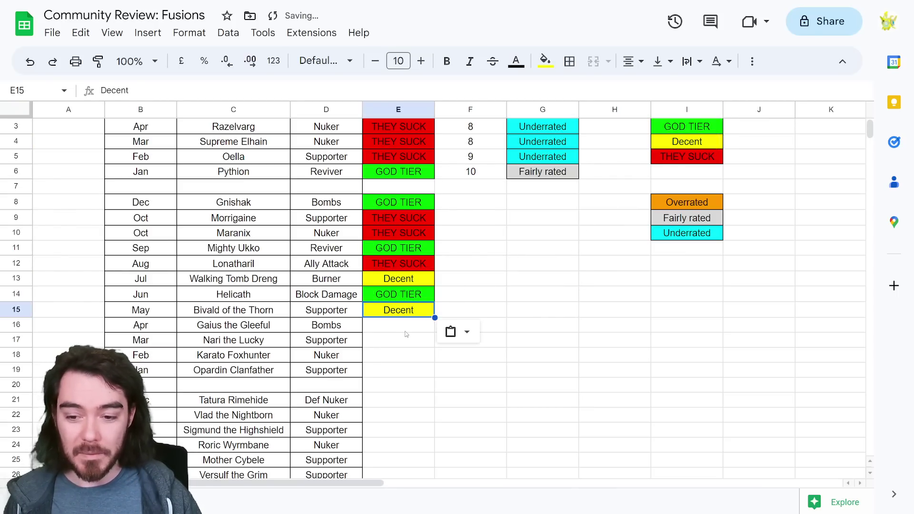
left_click(406, 327)
key("ctrl+v")
left_click(535, 313)
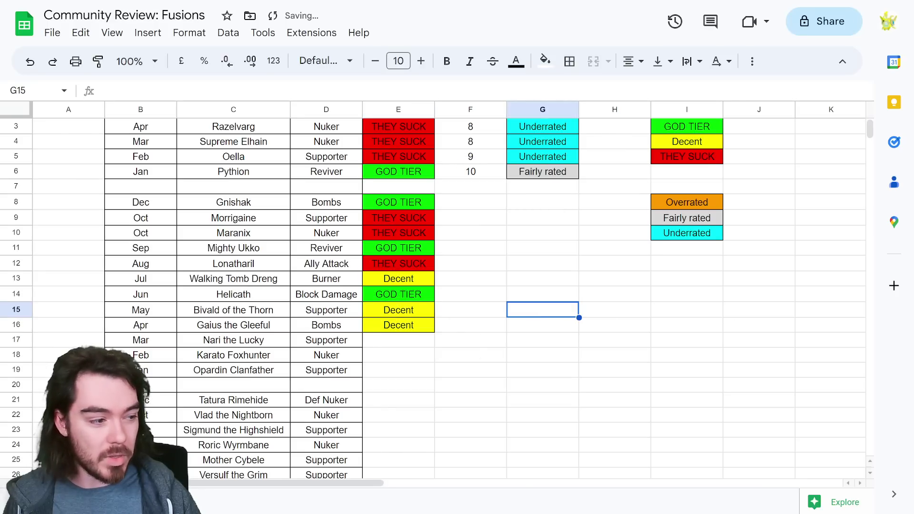
key("Down")
key("Down")
key("Down")
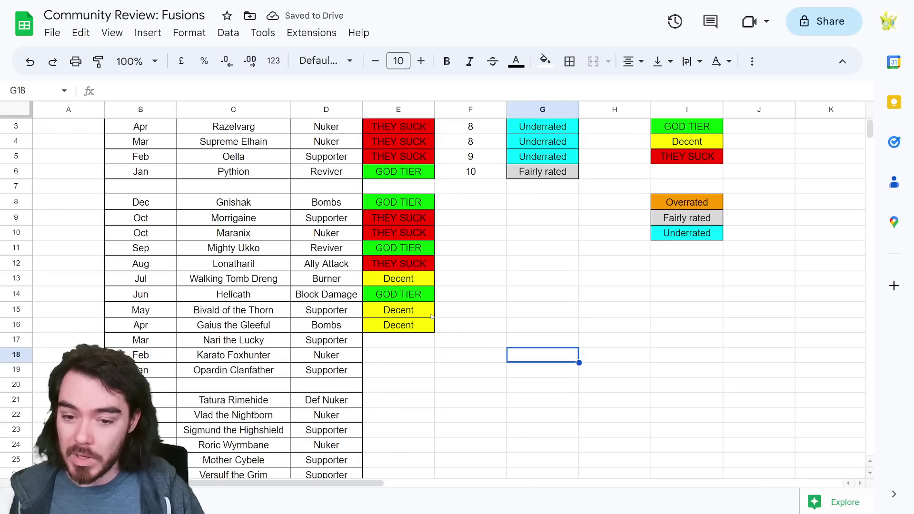
left_click(413, 313)
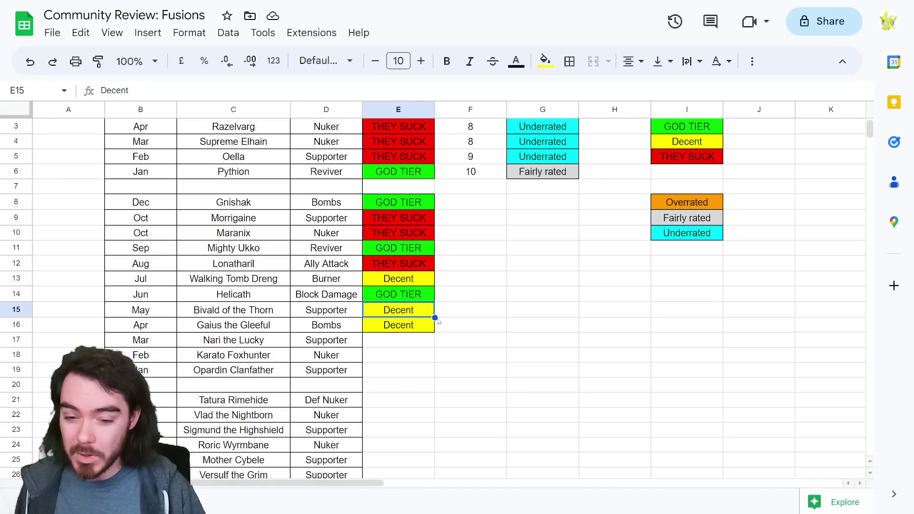
Copy the red THEY SUCK legend cell into the Community column for Nari the Lucky, Karato Foxhunter and Opardin Clanfather
left_click(676, 141)
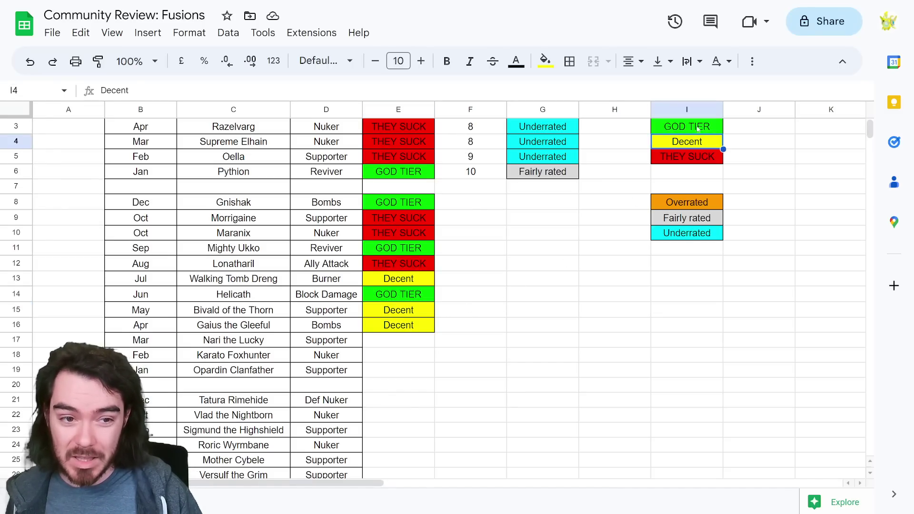
left_click(685, 126)
left_click(685, 142)
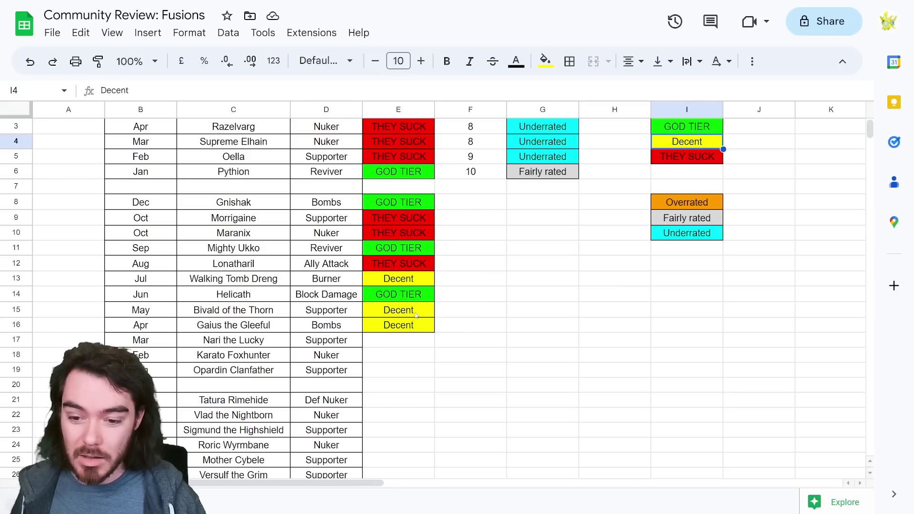
left_click(690, 160)
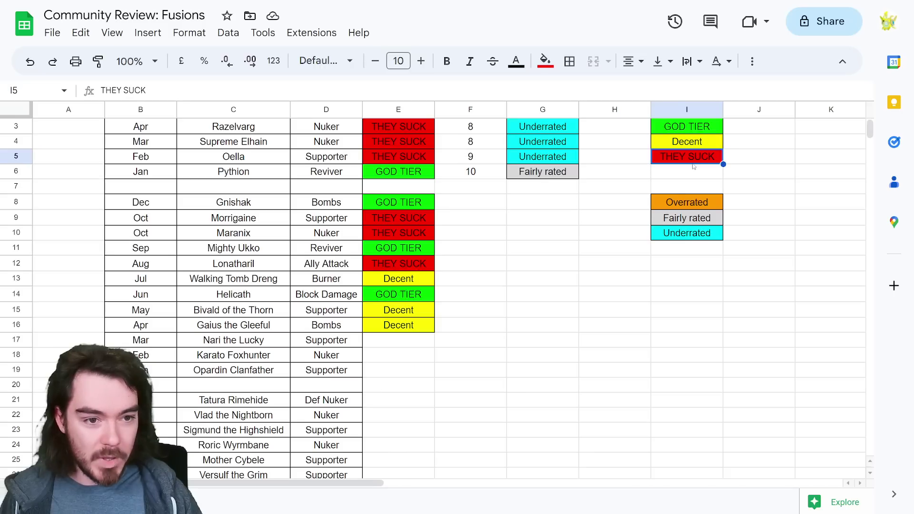
key("ctrl+c")
left_click(399, 340)
key("ctrl+v")
left_click(396, 359)
key("ctrl+v")
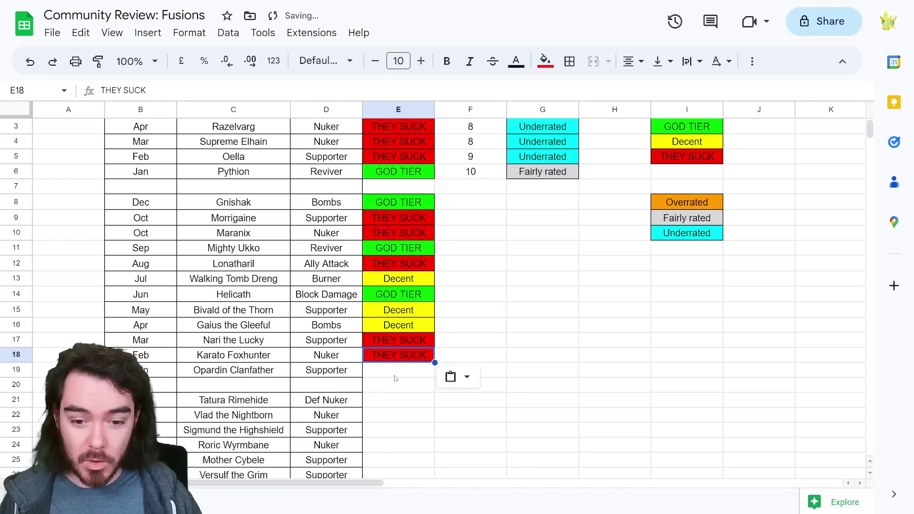
left_click(395, 370)
key("ctrl+v")
left_click(595, 345)
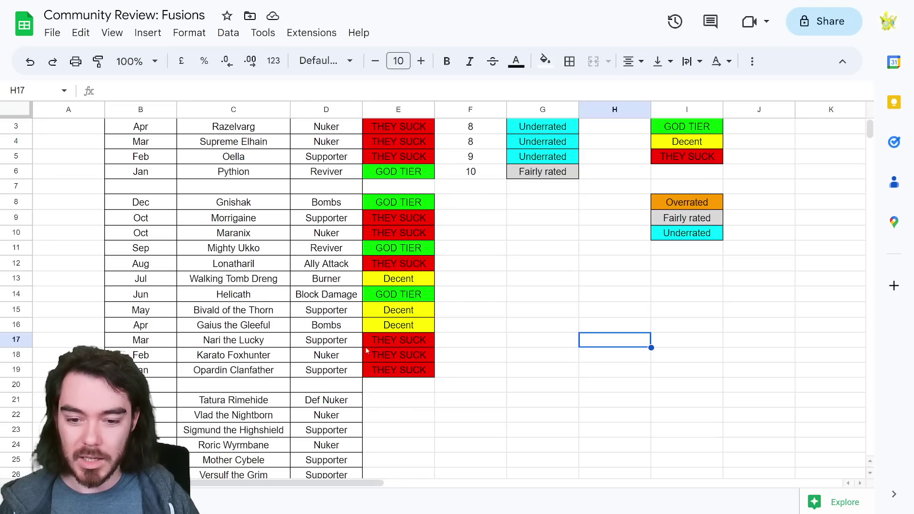
left_click(404, 344)
left_click(519, 344)
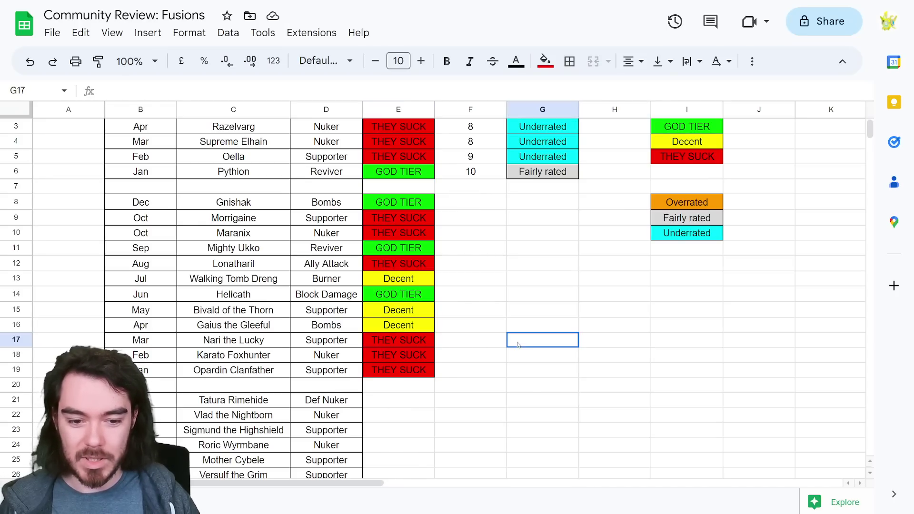
left_click(373, 343)
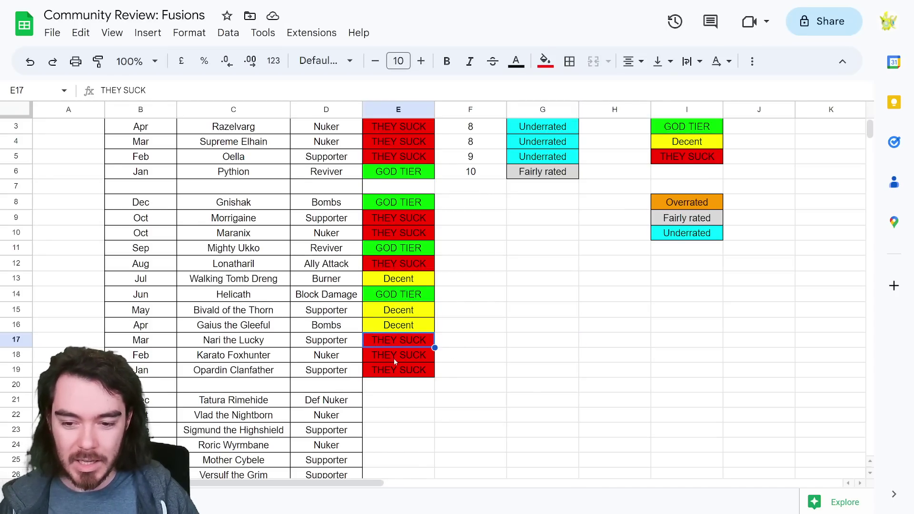
left_click(398, 358)
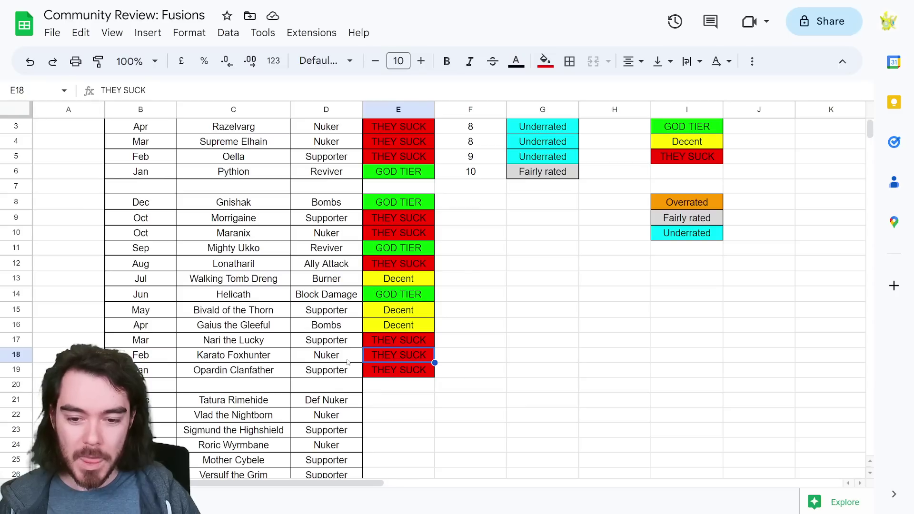
left_click(401, 377)
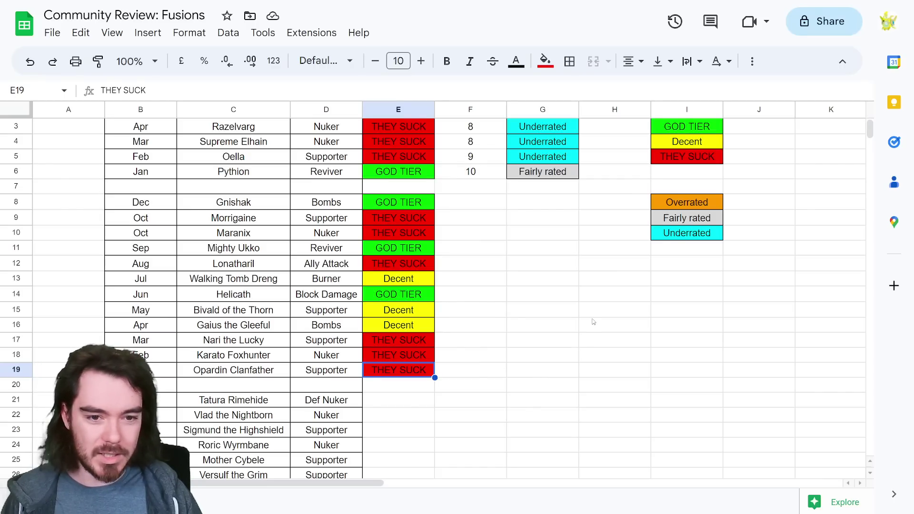
Enter 9 as the personal rating for Gnishak and mark its accuracy with the grey Fairly rated cell
scroll(531, 220, "up", 1)
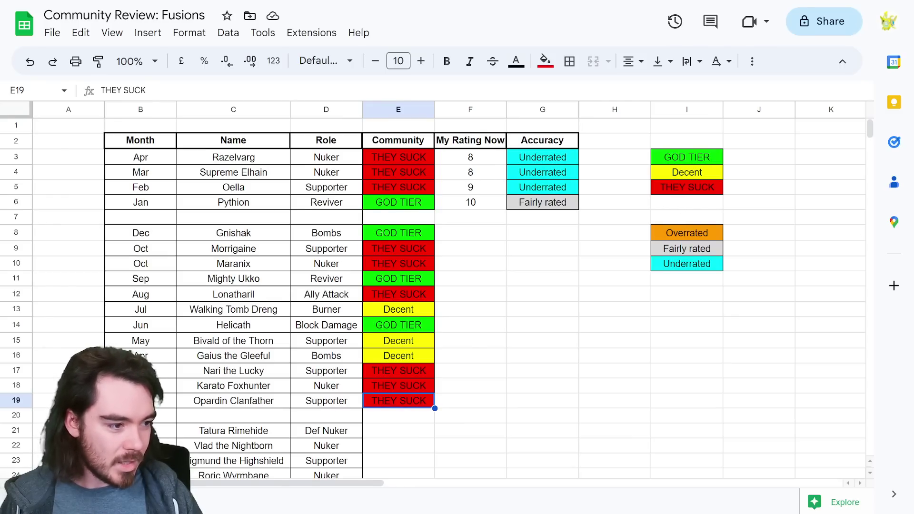
left_click(465, 230)
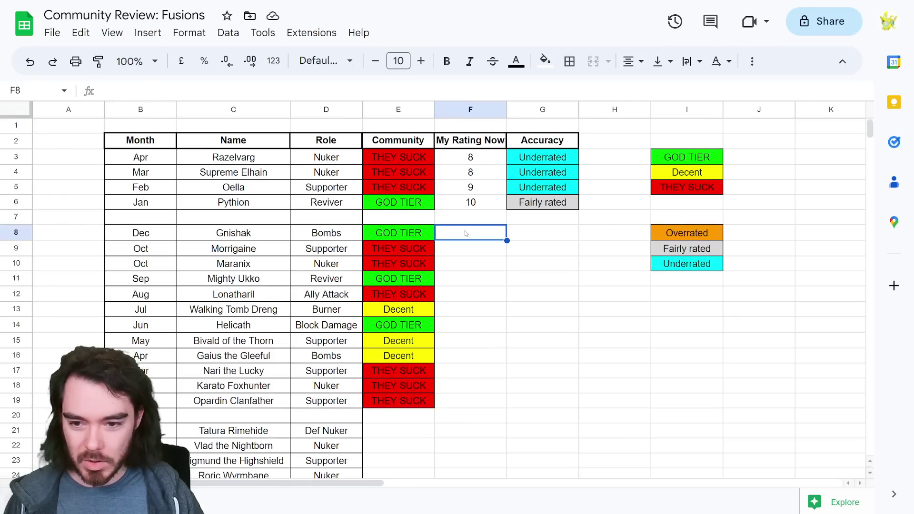
type("9")
left_click(476, 263)
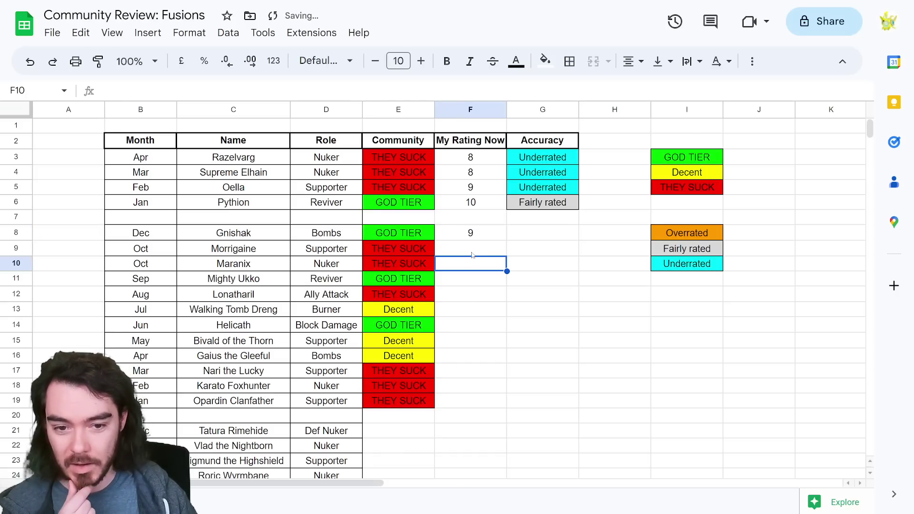
left_click(477, 243)
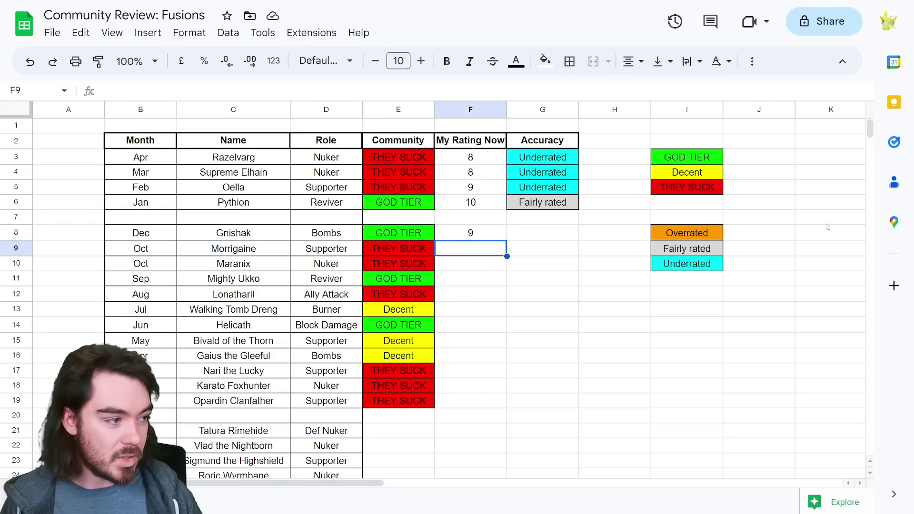
left_click(538, 232)
key("ctrl+v")
left_click(522, 266)
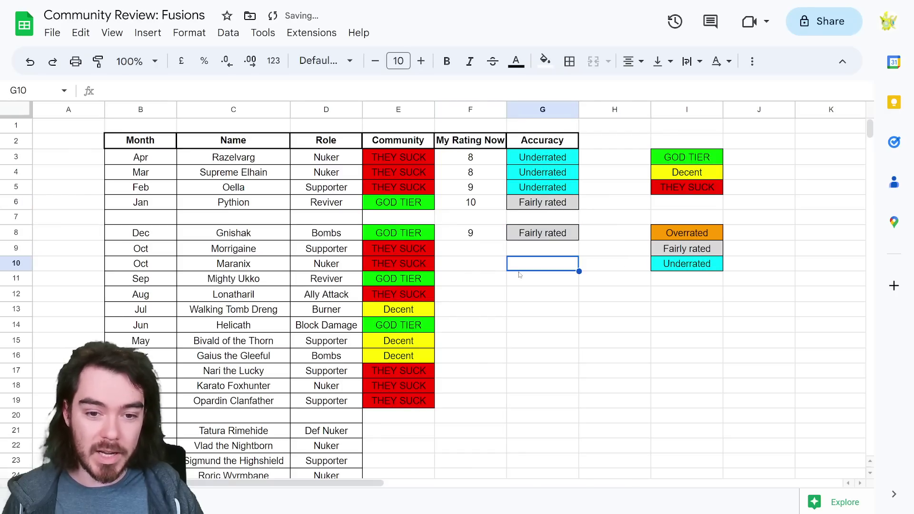
left_click(485, 208)
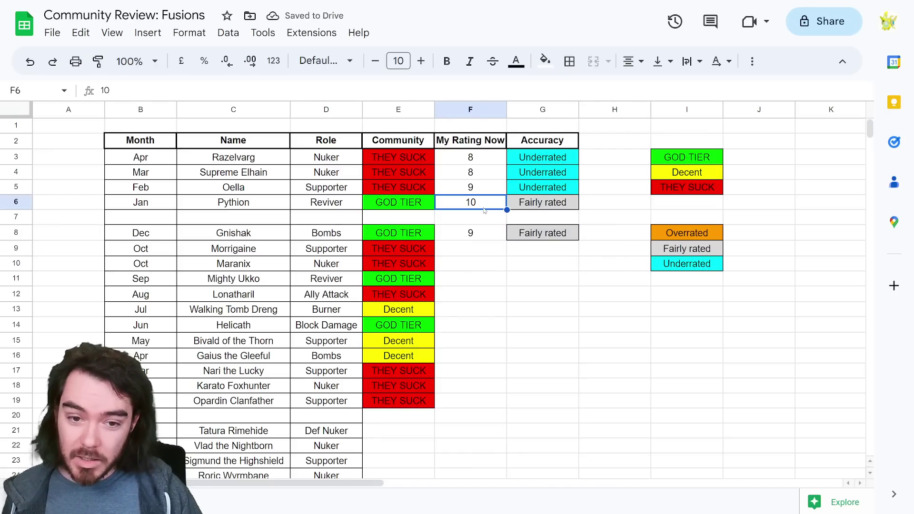
left_click(486, 239)
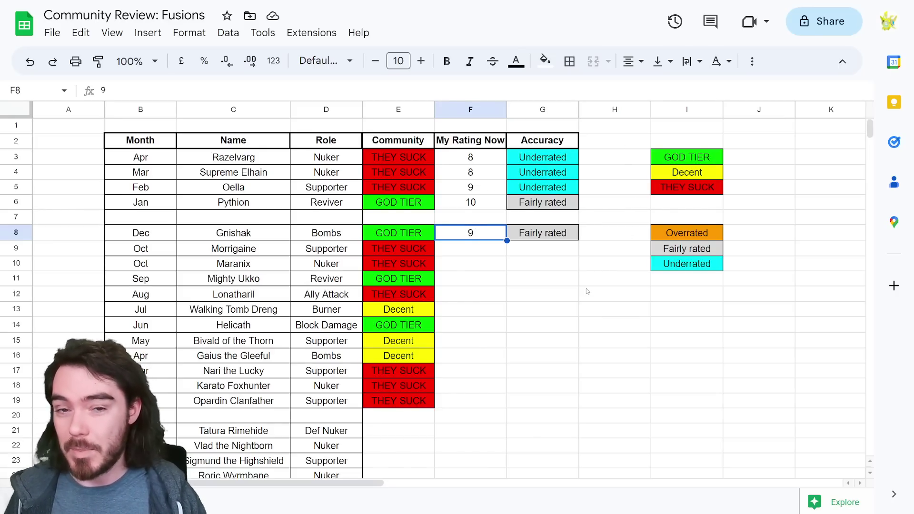
Enter personal ratings of 7 for Morrigaine and 6 for Maranix in the My Rating Now column
left_click(689, 190)
left_click(543, 248)
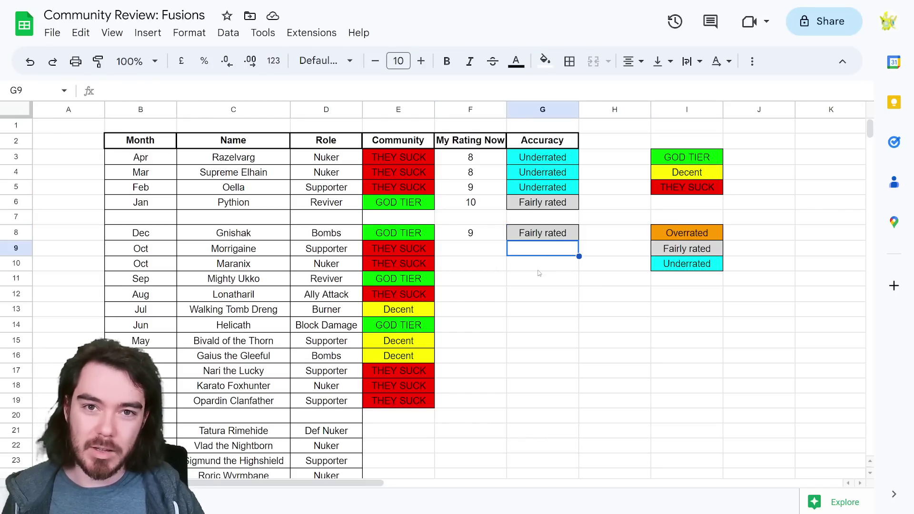
left_click(480, 252)
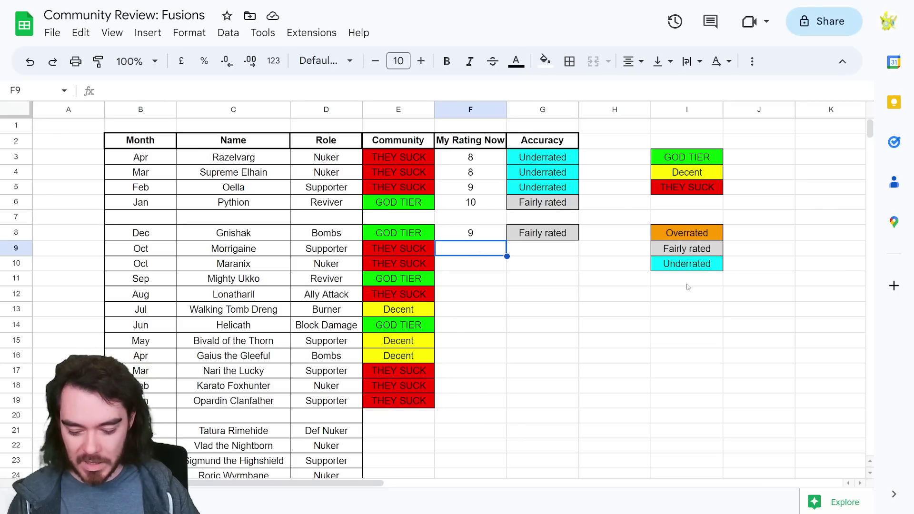
type("7")
key("Return")
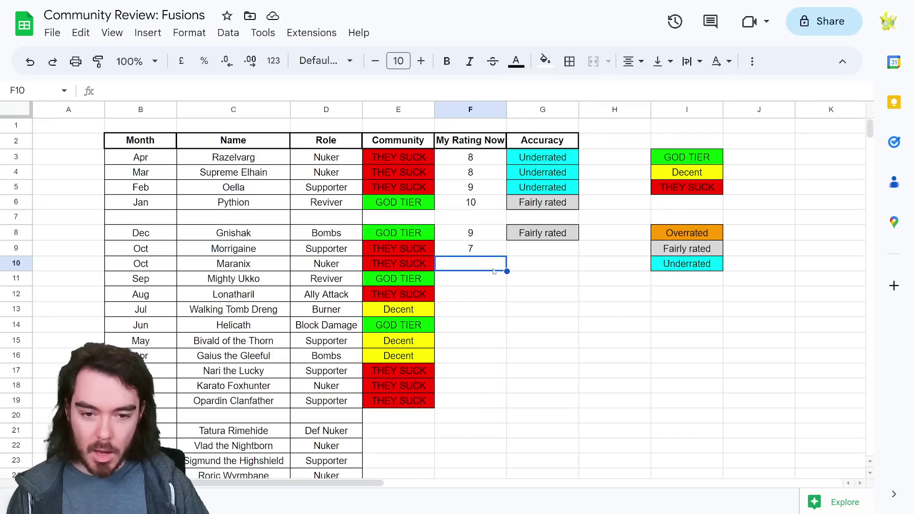
type("6")
key("Return")
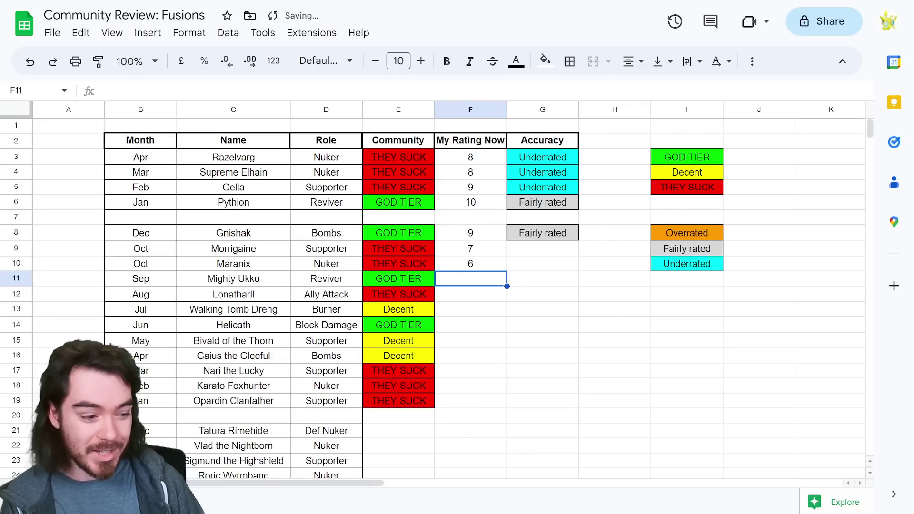
Switch to the HellHades Gaming site and examine the fastest team suggestions for Spider Stage 10 Hard
key("alt+Tab")
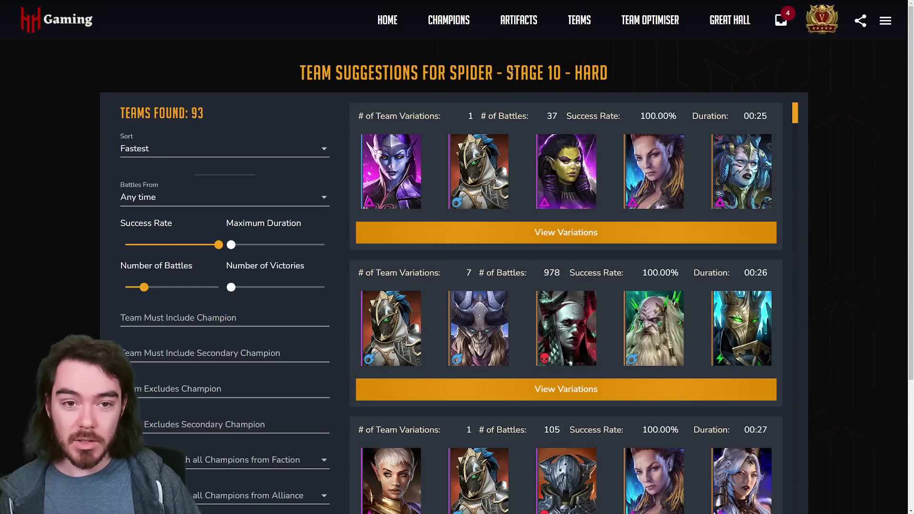
double_click(593, 74)
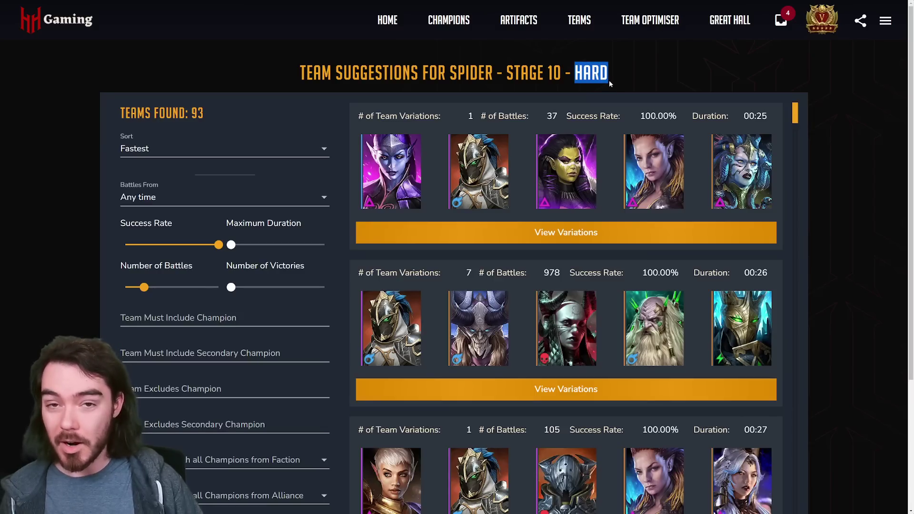
left_click(621, 73)
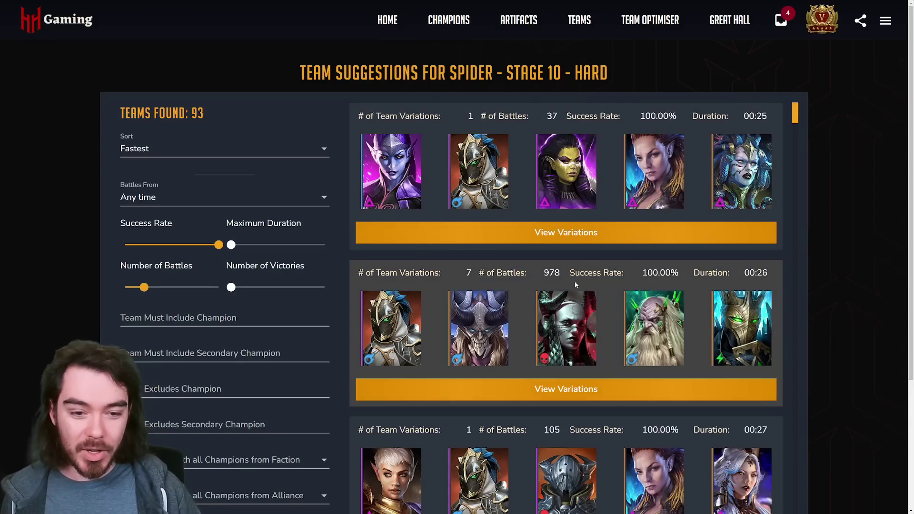
scroll(575, 281, "down", 2)
scroll(575, 269, "down", 2)
scroll(571, 238, "up", 2)
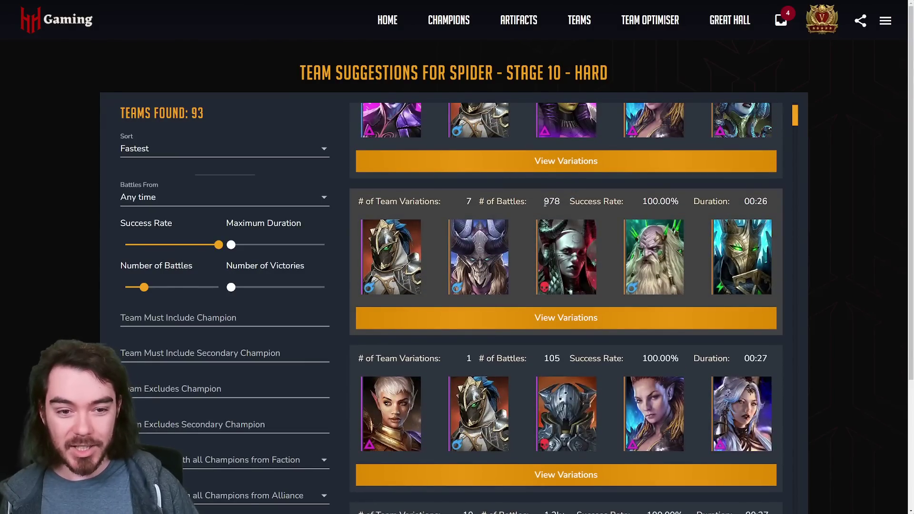
left_click(565, 206)
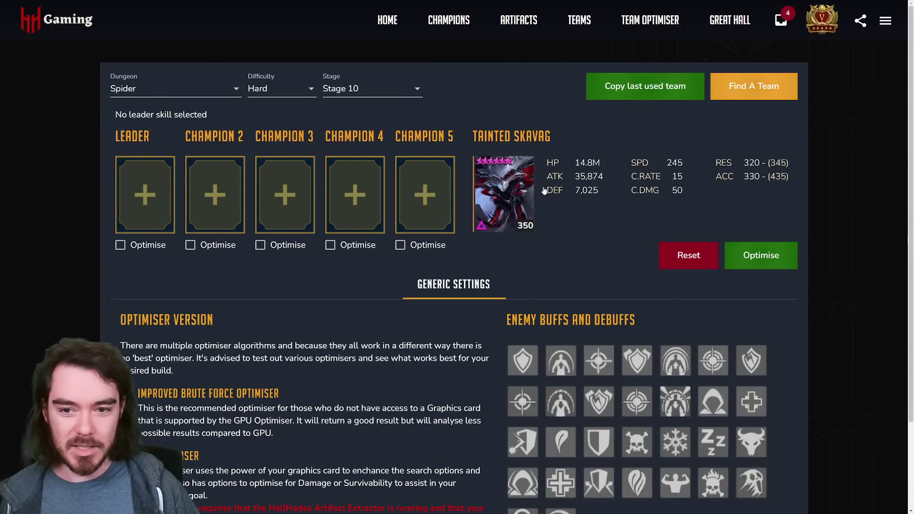
Find teams for Spider Stage 10 Hard and filter them by a success rate of 100 and 16 battles
left_click(736, 93)
left_click_drag(200, 244, 219, 245)
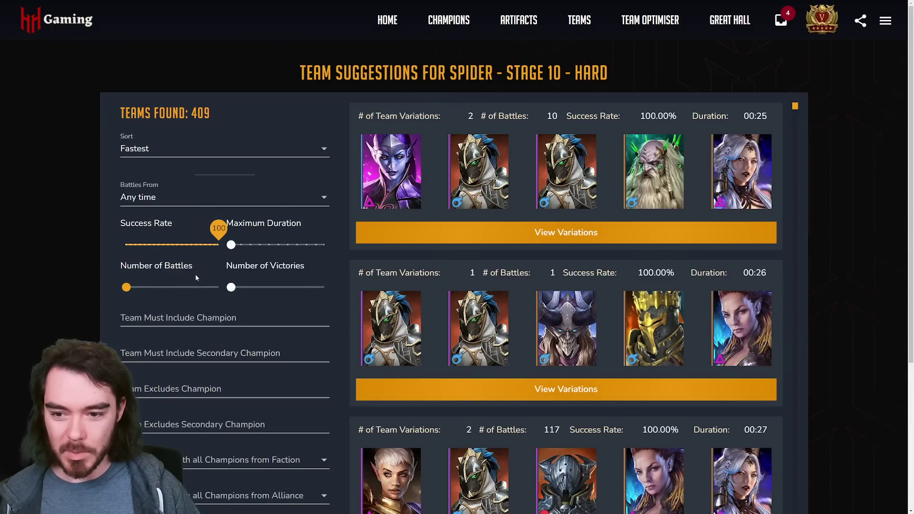
left_click(141, 286)
scroll(98, 276, "down", 4)
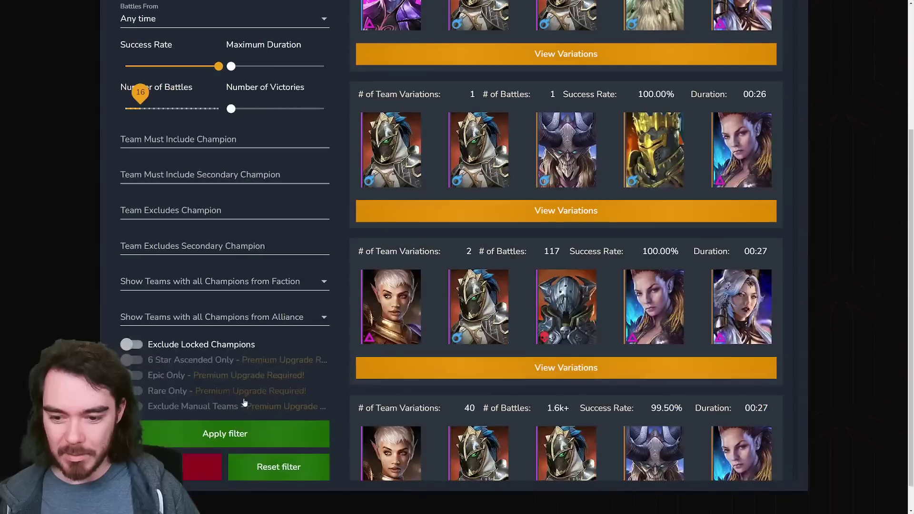
left_click(225, 432)
Examine the champions, battle counts and durations of the fastest filtered teams for Spider Stage 10 Hard
scroll(224, 432, "up", 3)
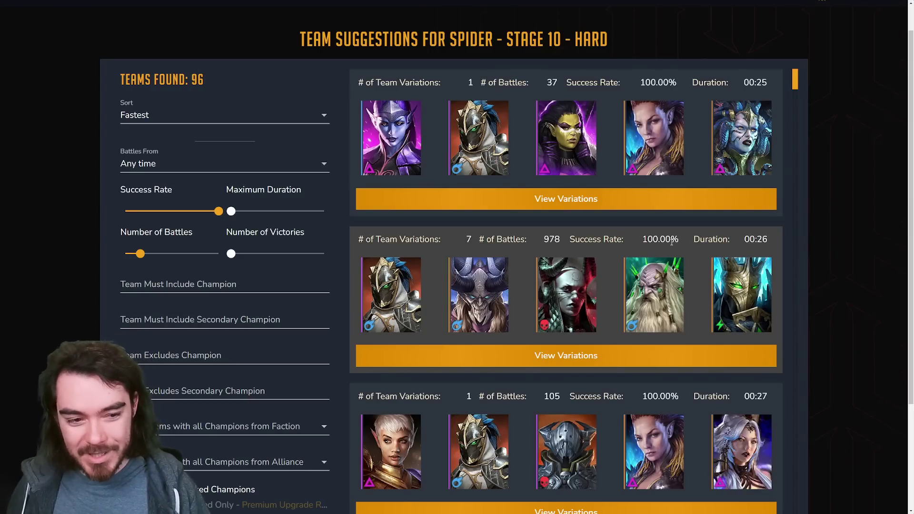
scroll(672, 242, "down", 5)
scroll(669, 245, "down", 1)
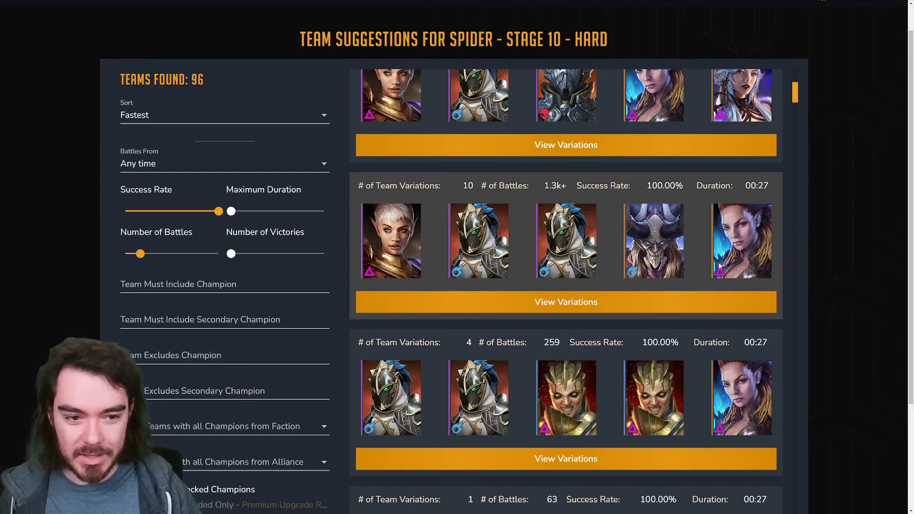
scroll(719, 262, "down", 5)
scroll(720, 266, "down", 3)
scroll(732, 210, "up", 5)
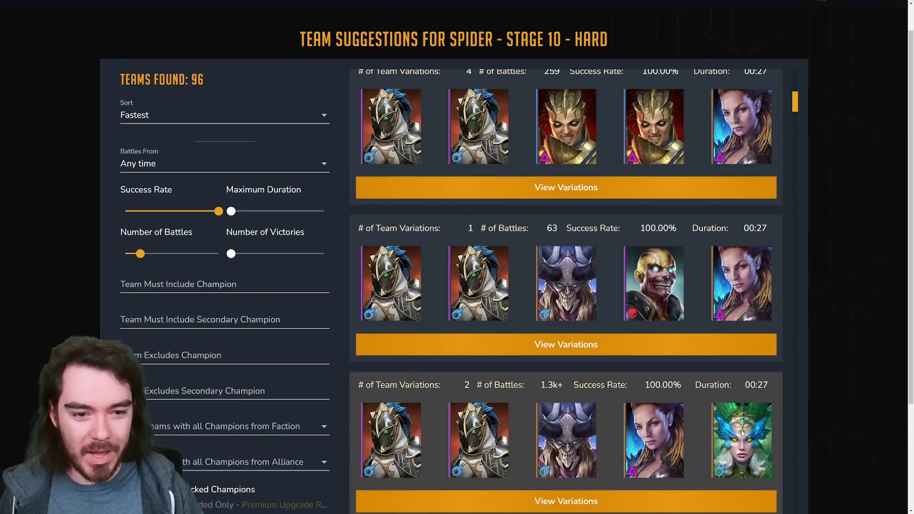
scroll(732, 436, "up", 5)
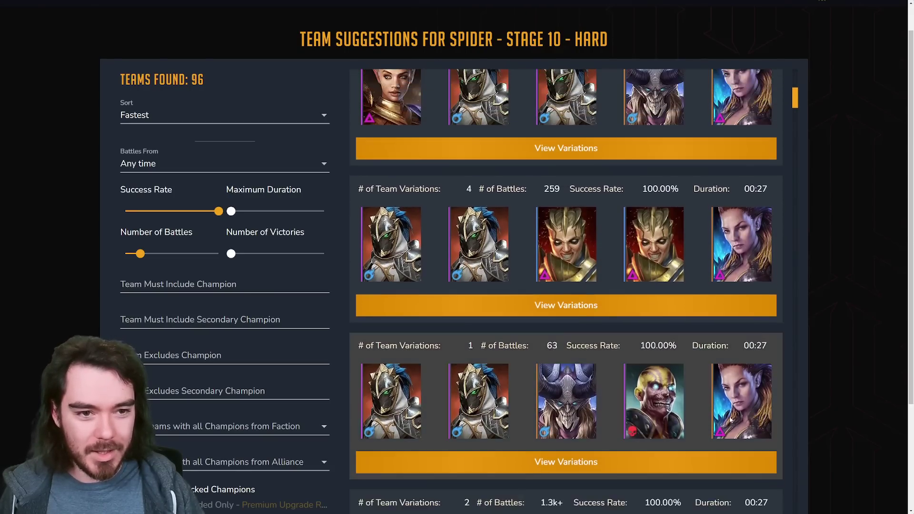
scroll(698, 445, "down", 6)
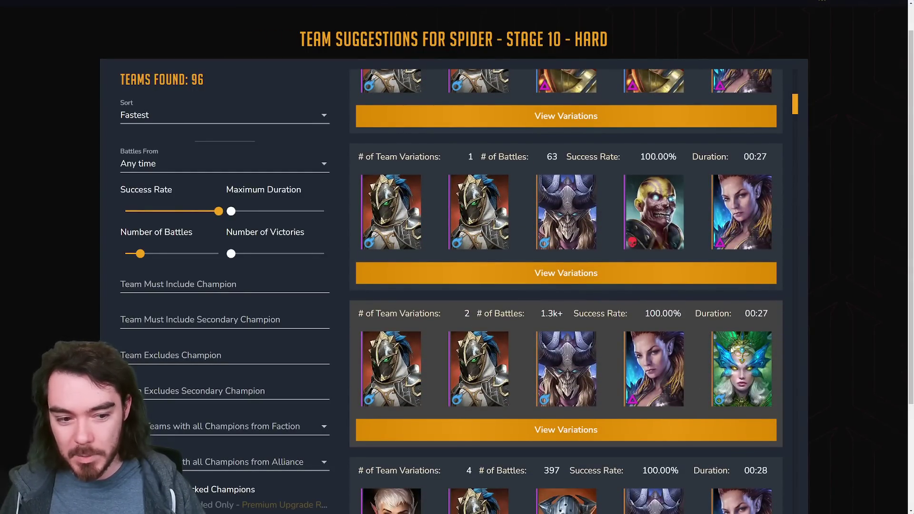
scroll(737, 349, "down", 2)
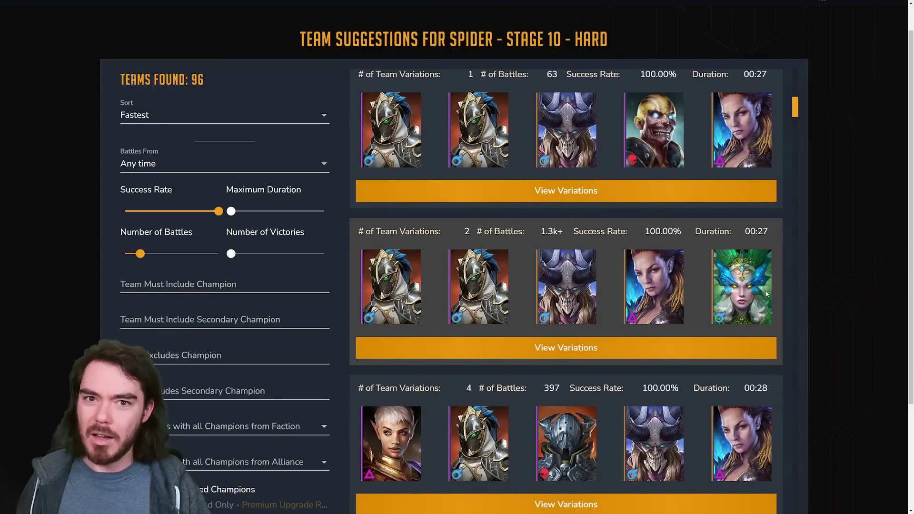
scroll(764, 290, "down", 4)
scroll(764, 290, "up", 10)
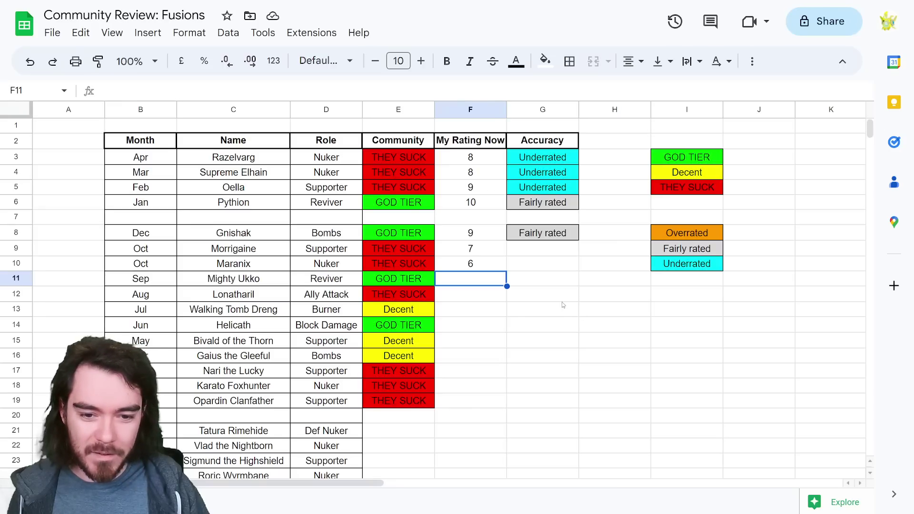
Enter a personal rating of 10 for Mighty Ukko in the My Rating Now column
left_click(560, 299)
left_click(477, 267)
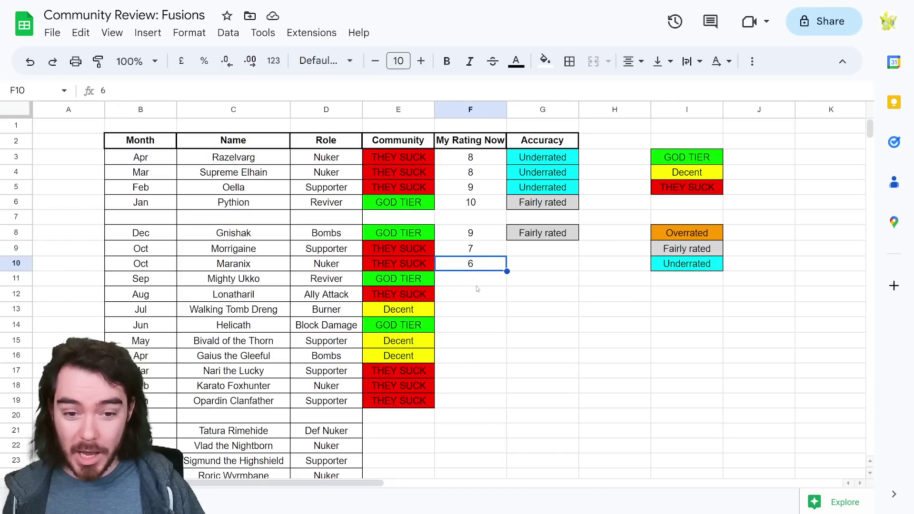
left_click(476, 282)
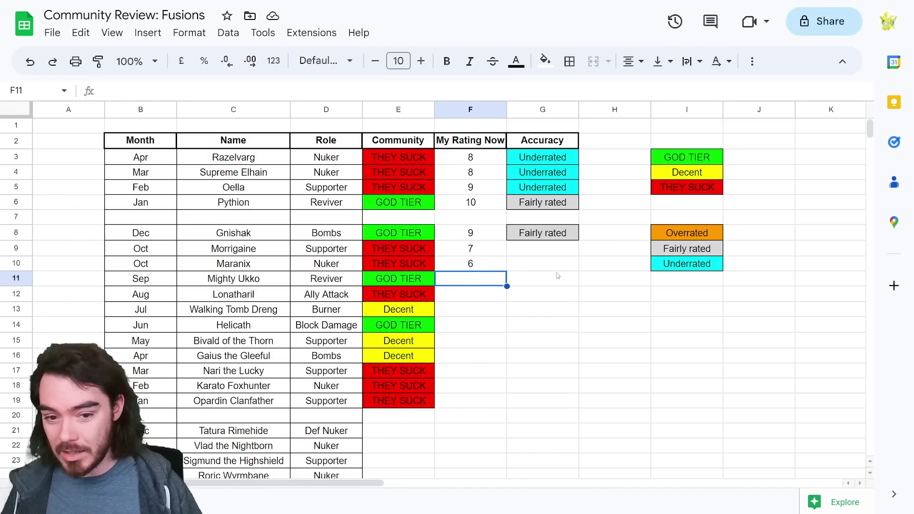
left_click(480, 268)
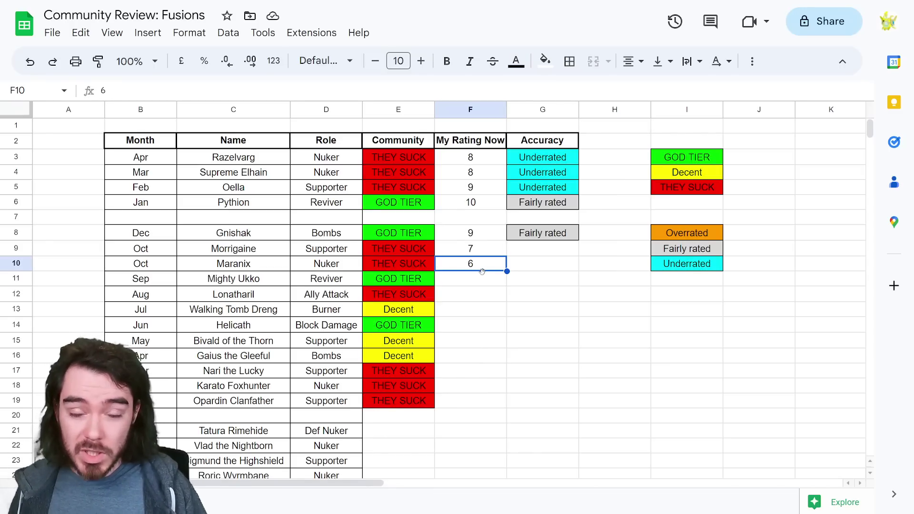
left_click(486, 282)
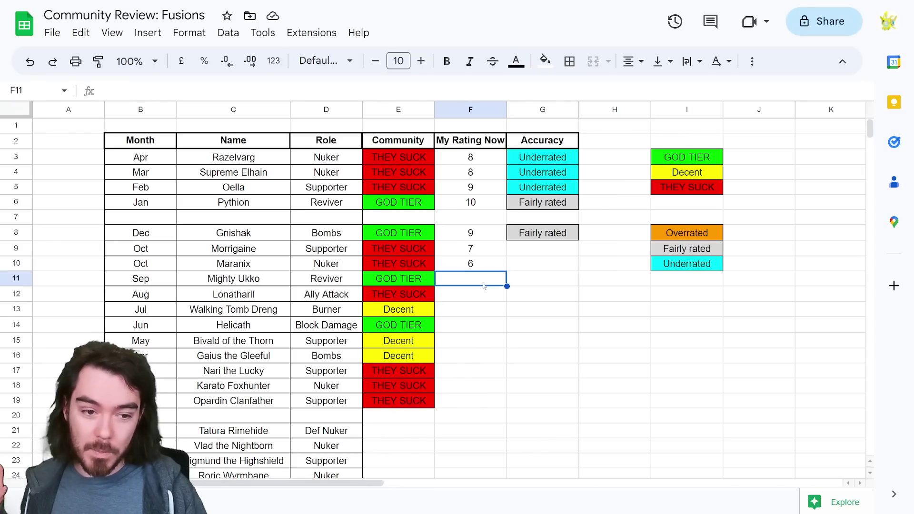
left_click(476, 269)
left_click(476, 281)
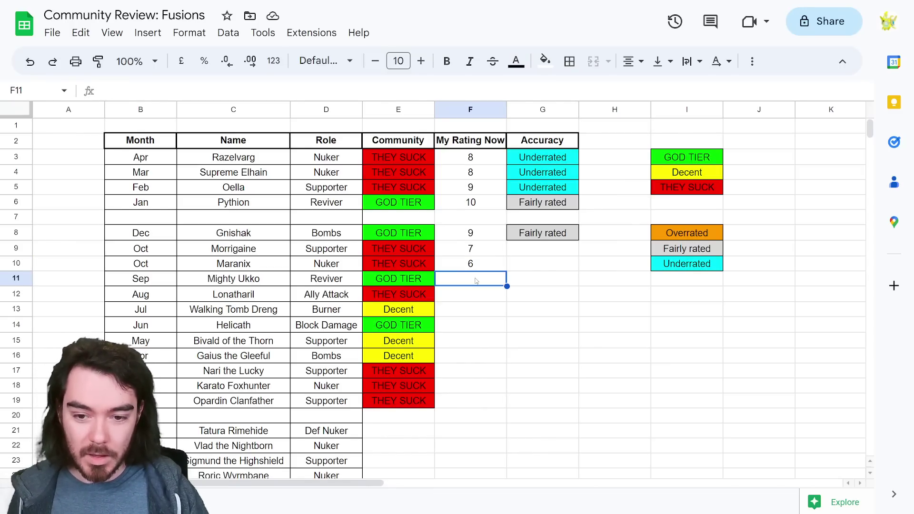
type("10")
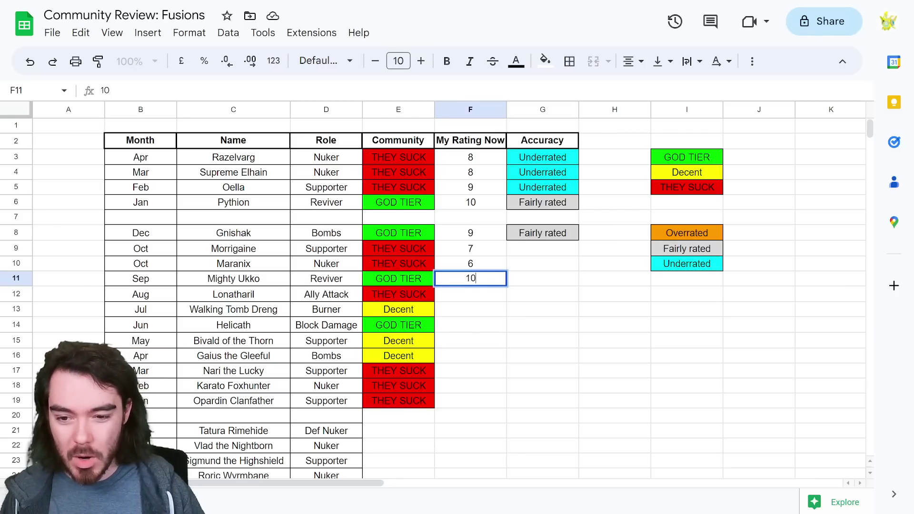
Enter personal ratings of 5 for Lonatharil and 8 for Walking Tomb Dreng in the My Rating Now column
left_click(469, 294)
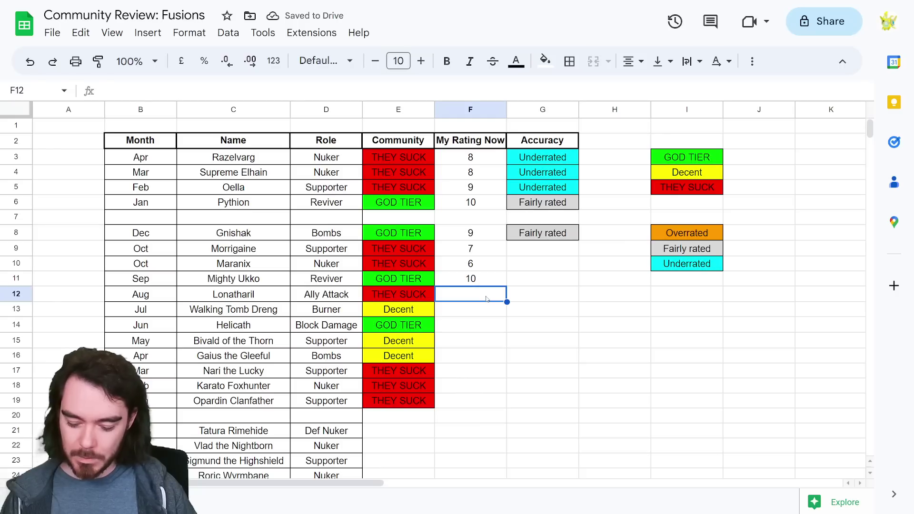
type("6")
key("Return")
left_click(475, 298)
type("5")
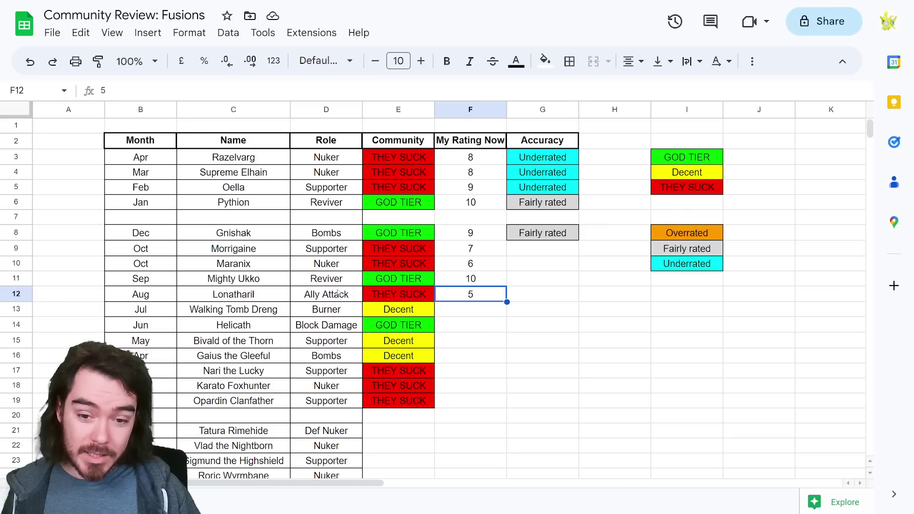
left_click(476, 312)
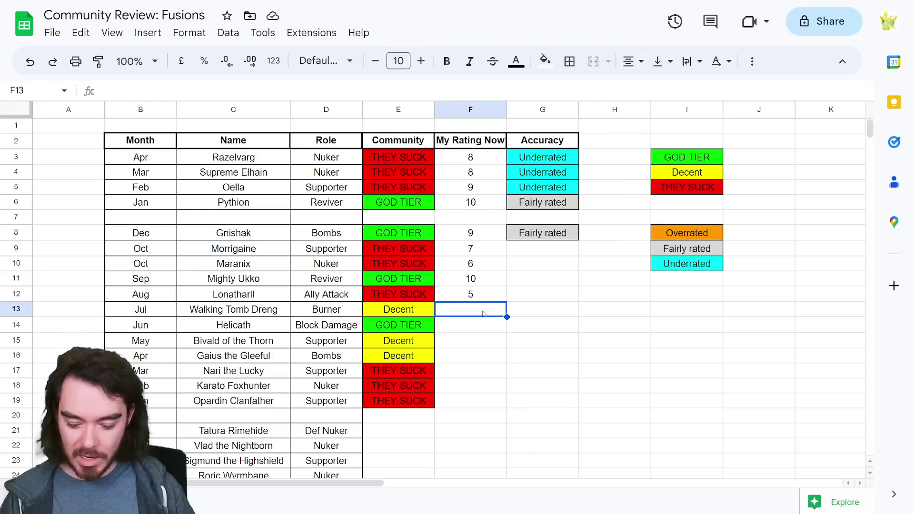
type("8")
key("Return")
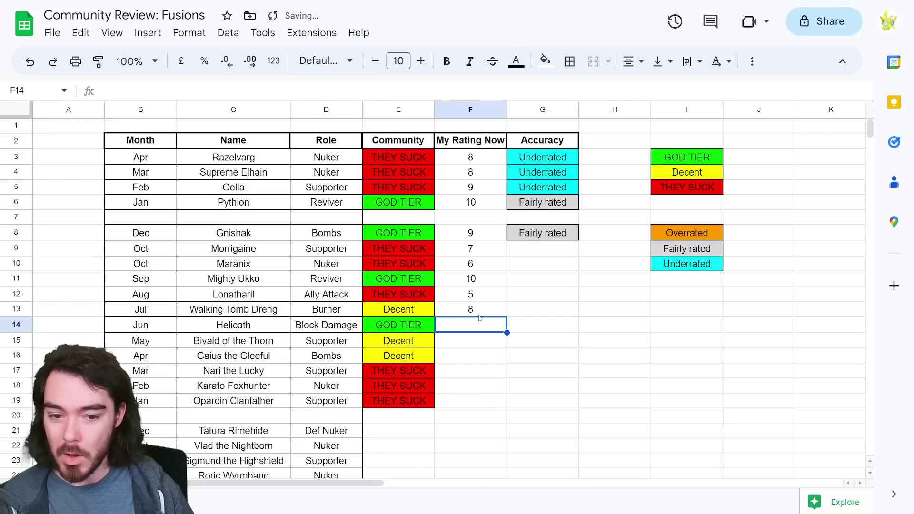
left_click(481, 315)
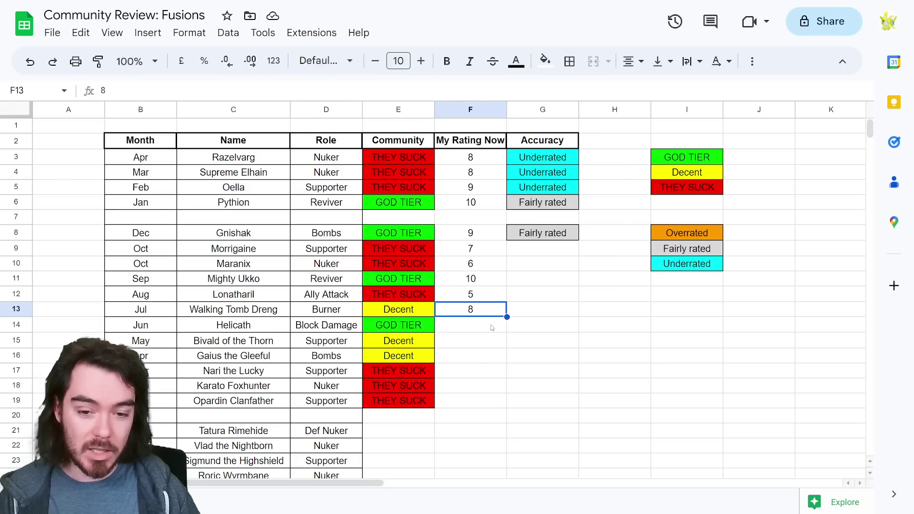
Enter a personal rating of 9 for Helicath in the My Rating Now column
left_click(473, 331)
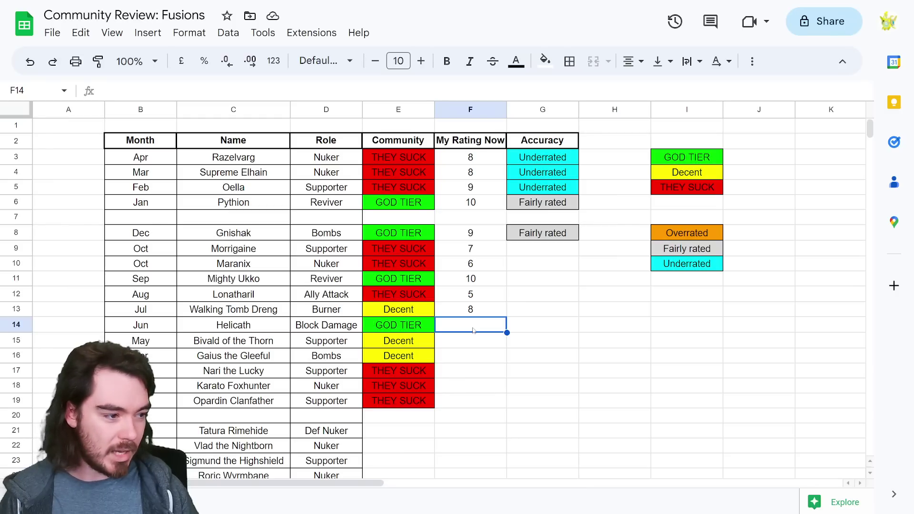
type("1")
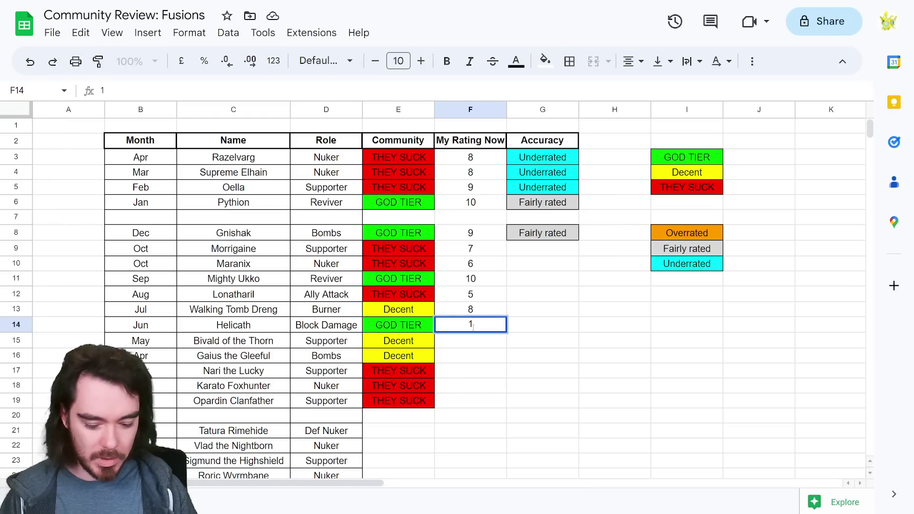
key("BackSpace")
type("9")
key("Return")
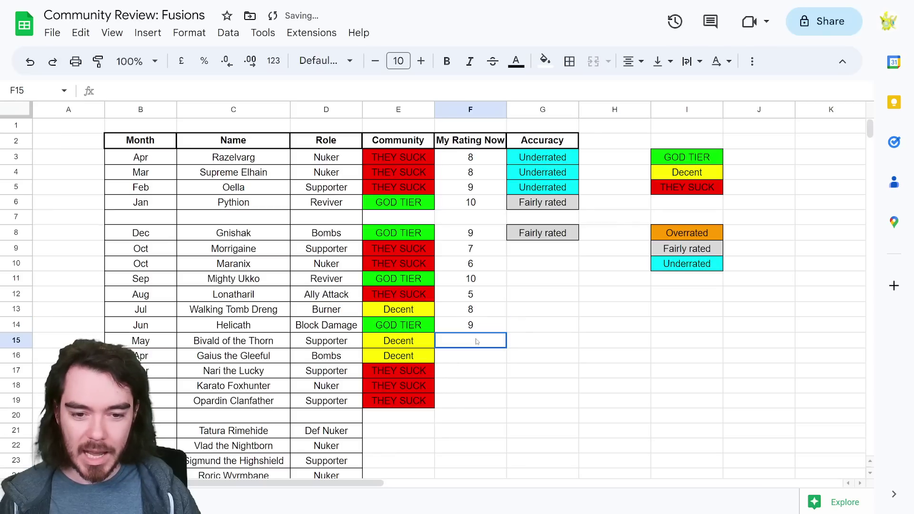
left_click(486, 330)
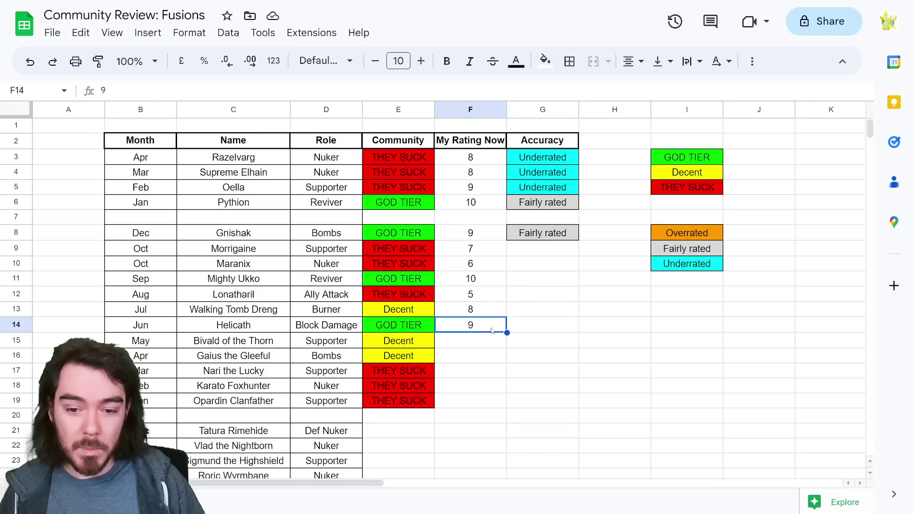
Rate both Bivald of the Thorn and Gaius the Gleeful 8 in the My Rating Now column
scroll(493, 331, "down", 1)
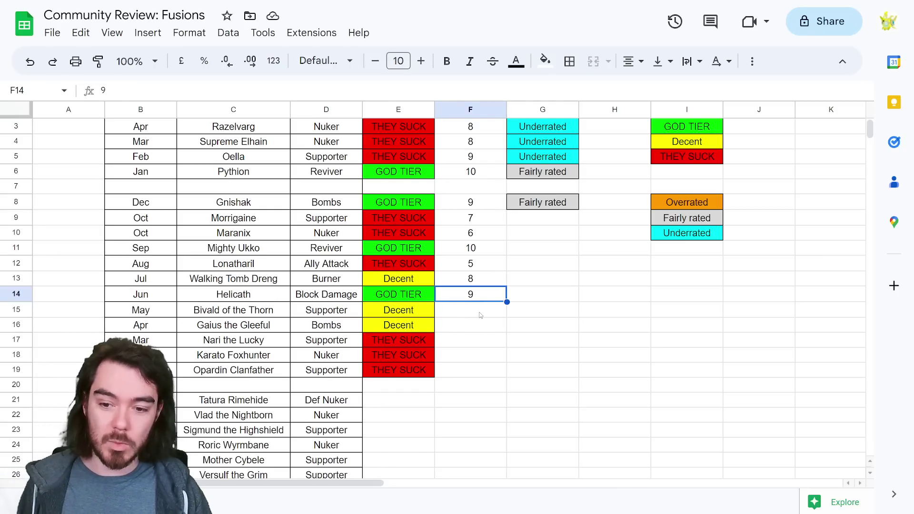
left_click(482, 315)
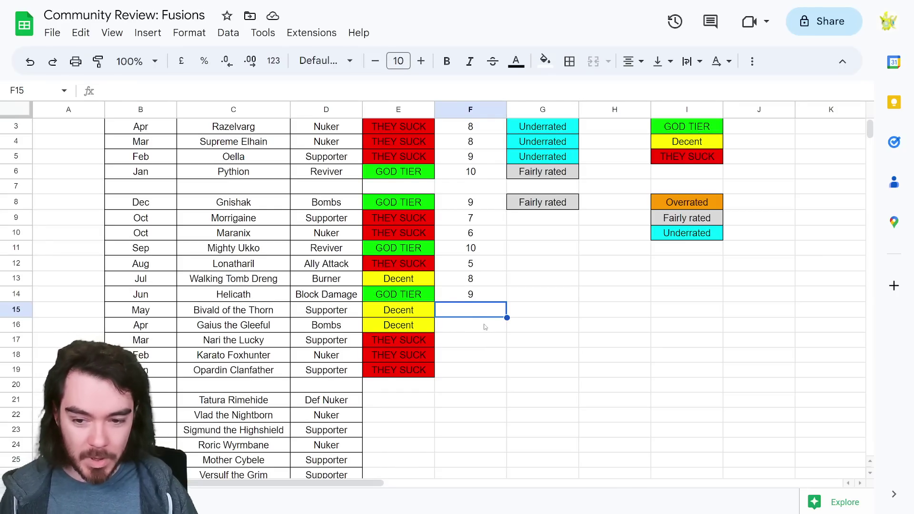
type("8")
key("Return")
type("8")
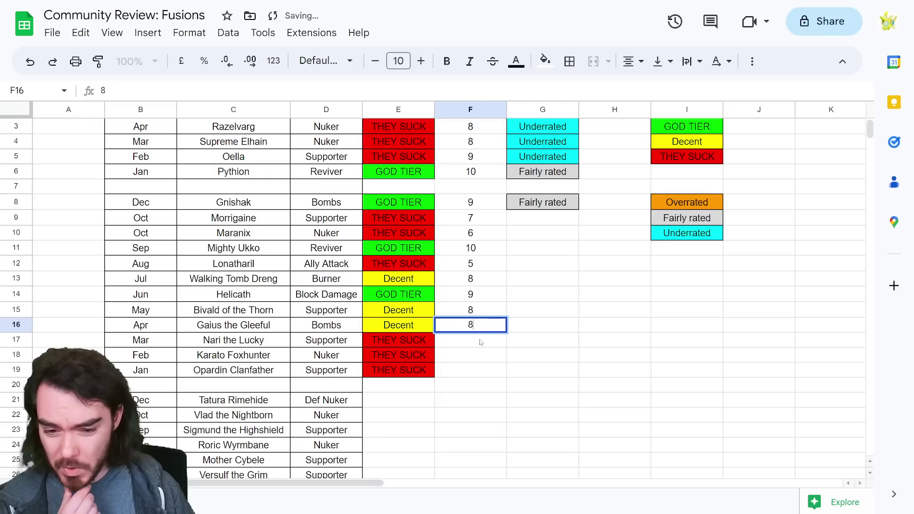
key("Return")
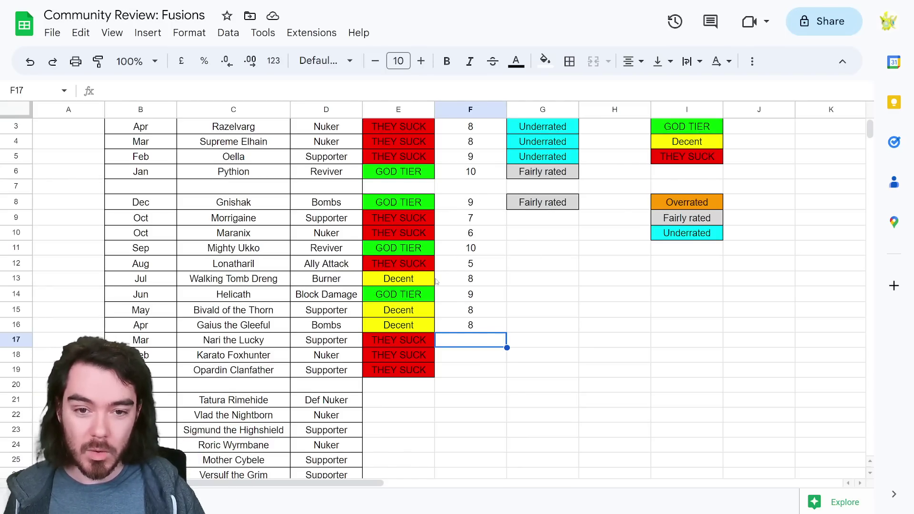
Enter a personal rating of 7 for Nari the Lucky in the My Rating Now column
scroll(436, 282, "up", 1)
scroll(457, 284, "down", 2)
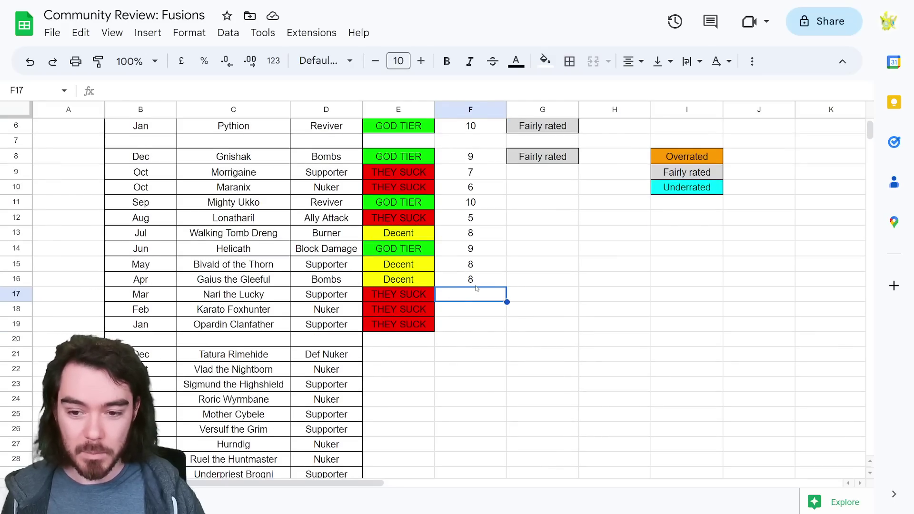
scroll(475, 288, "up", 1)
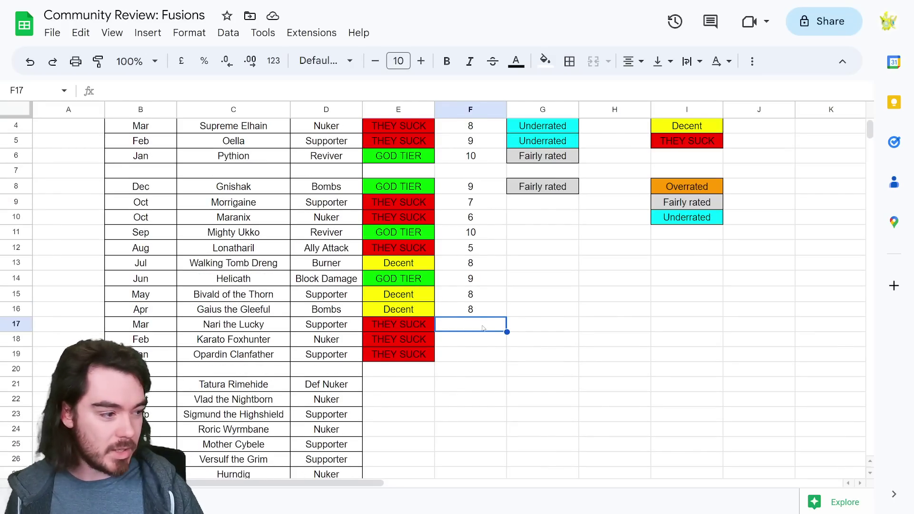
type("7")
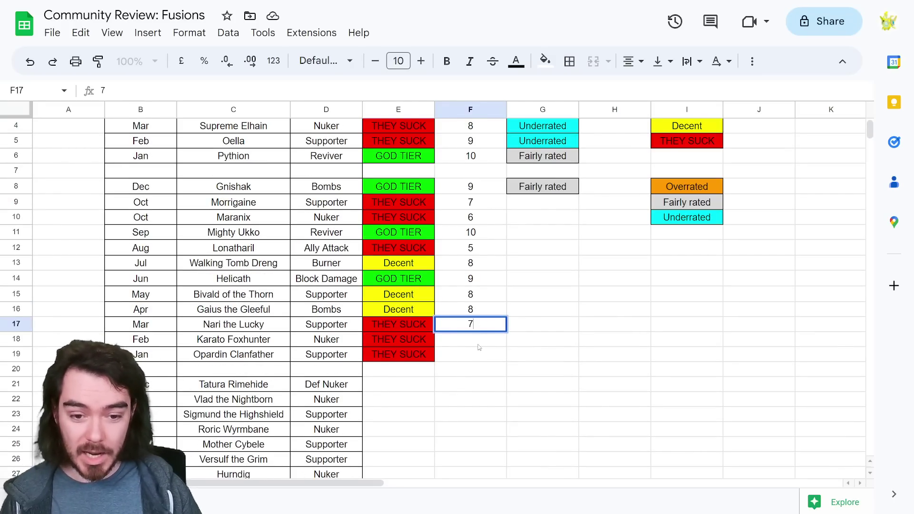
key("Return")
left_click(485, 323)
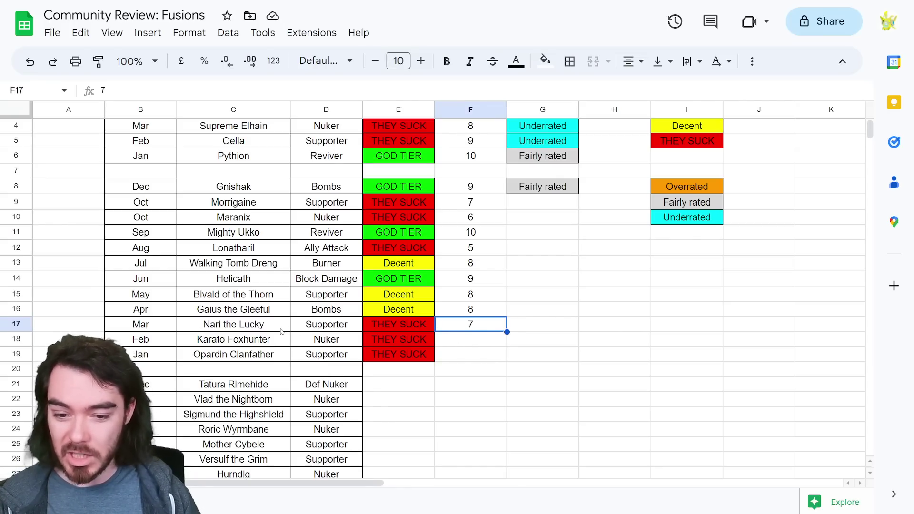
Enter a personal rating of 5 for Karato Foxhunter in the My Rating Now column
scroll(473, 348, "down", 1)
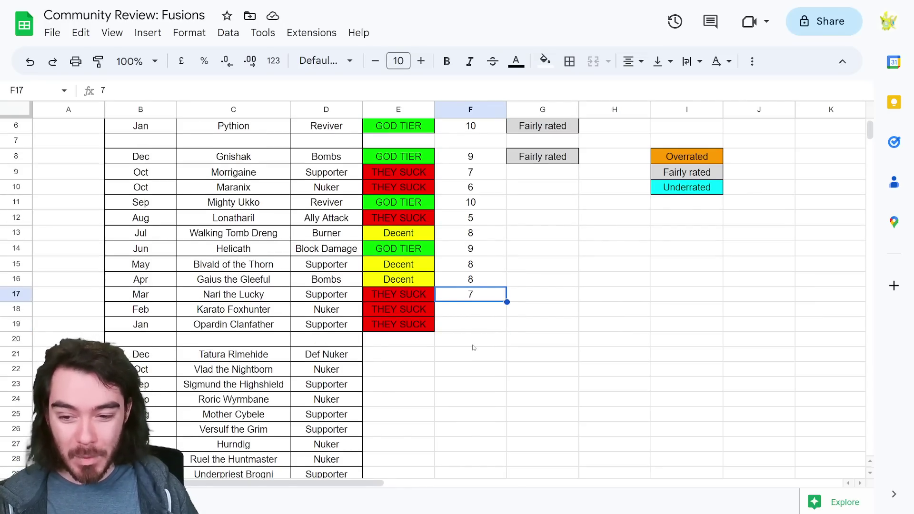
scroll(474, 347, "down", 2)
scroll(474, 347, "up", 1)
left_click(482, 270)
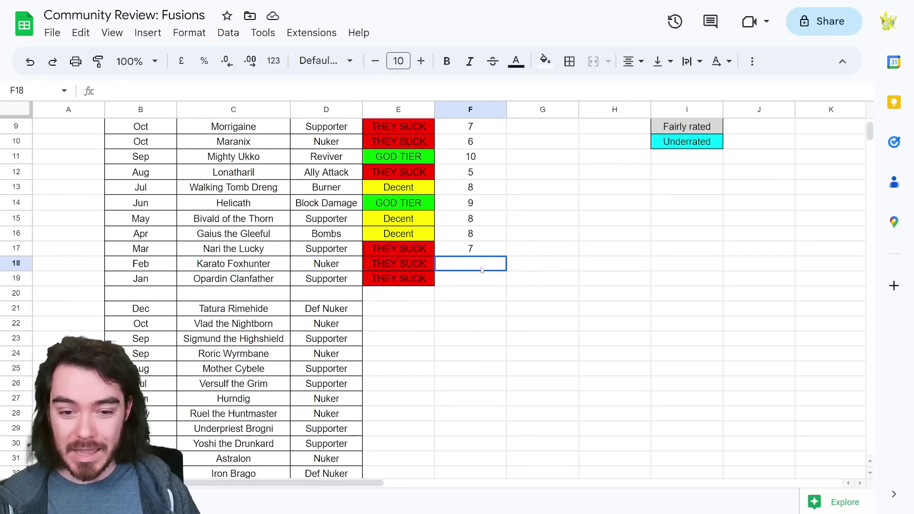
left_click(483, 254)
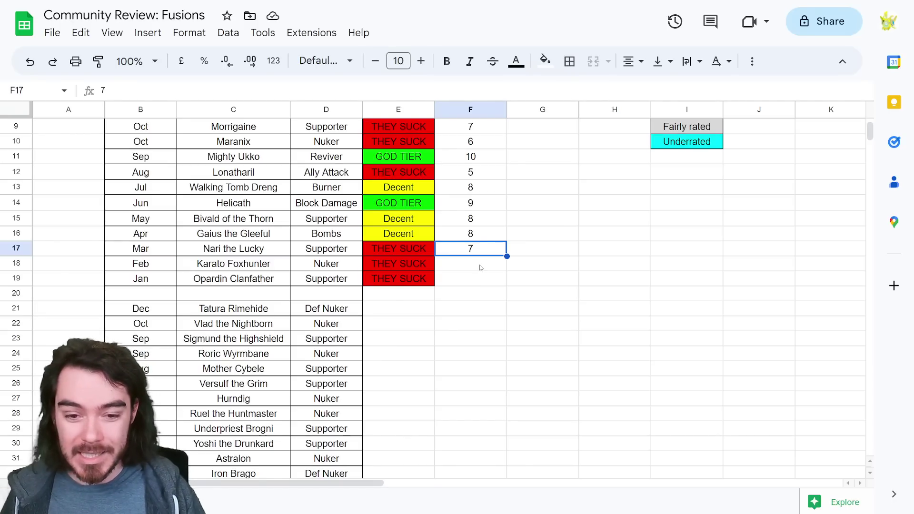
left_click(481, 267)
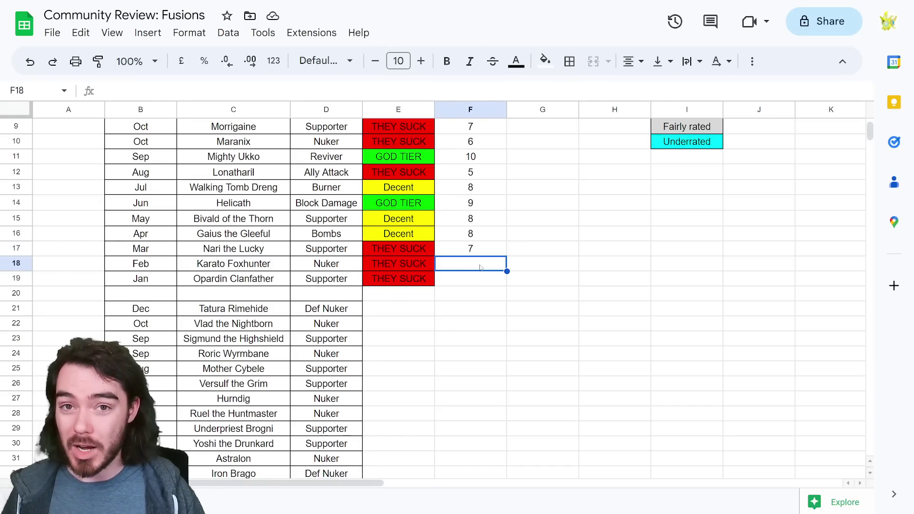
left_click(475, 251)
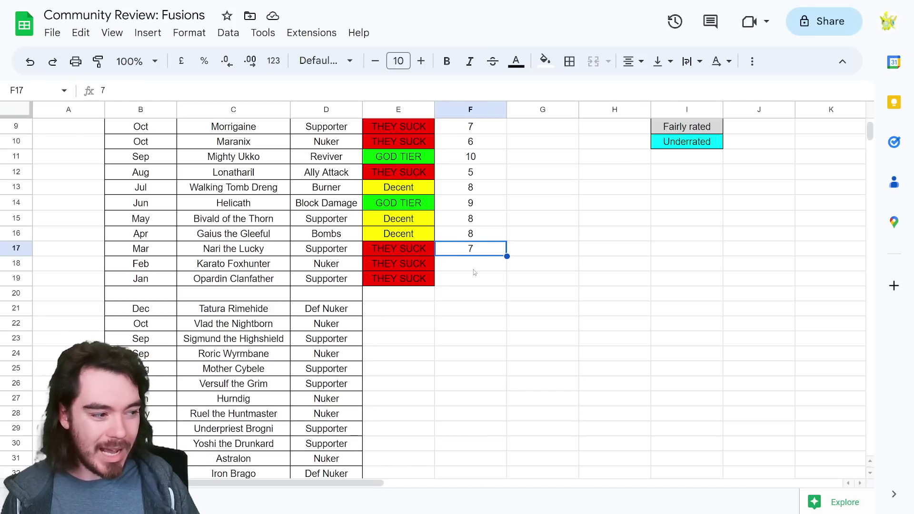
left_click(474, 269)
type("5")
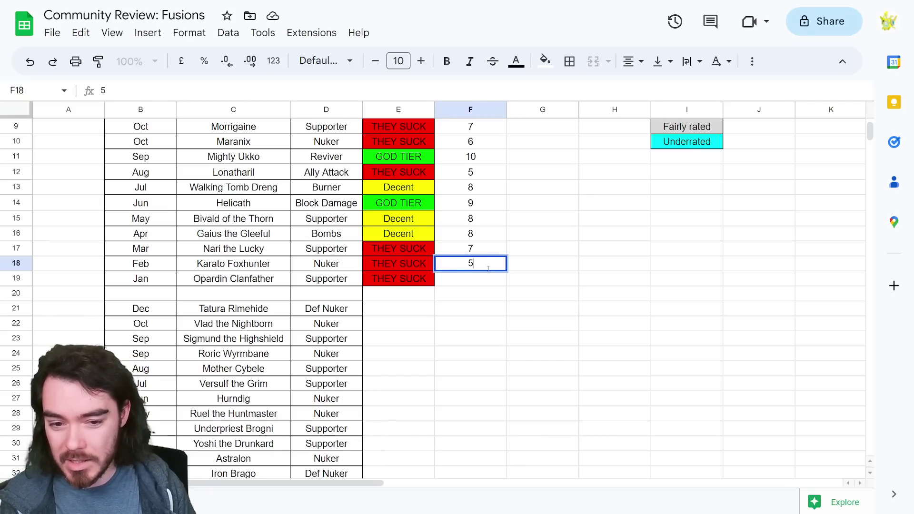
key("Return")
left_click(481, 270)
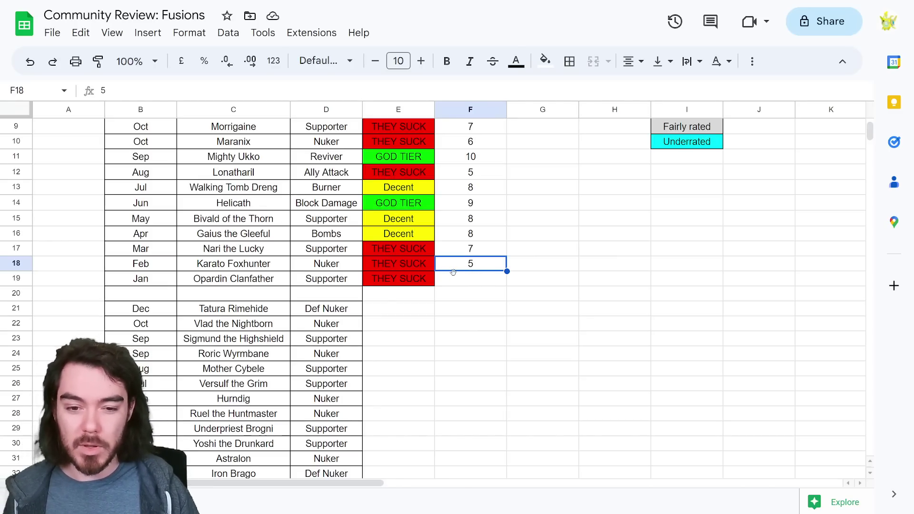
Enter a personal rating of 6 for Opardin Clanfather in the My Rating Now column
left_click(494, 284)
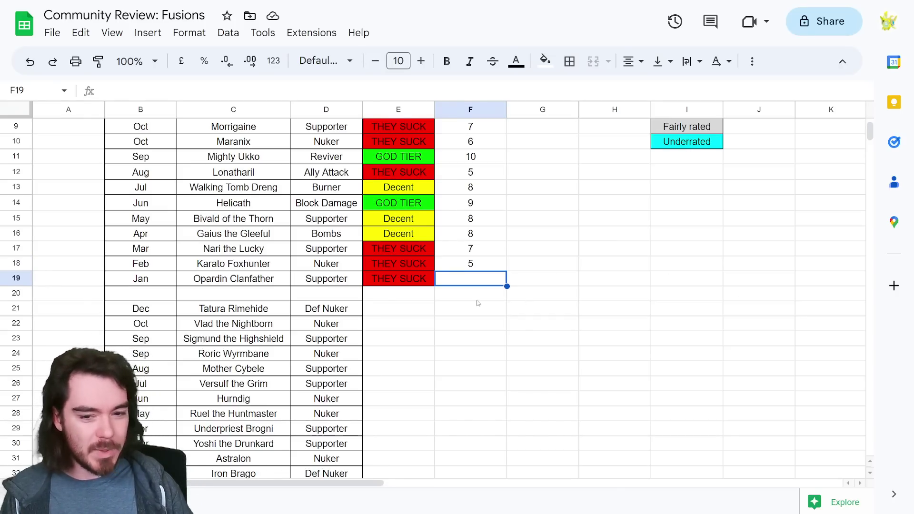
type("6")
scroll(467, 281, "down", 1)
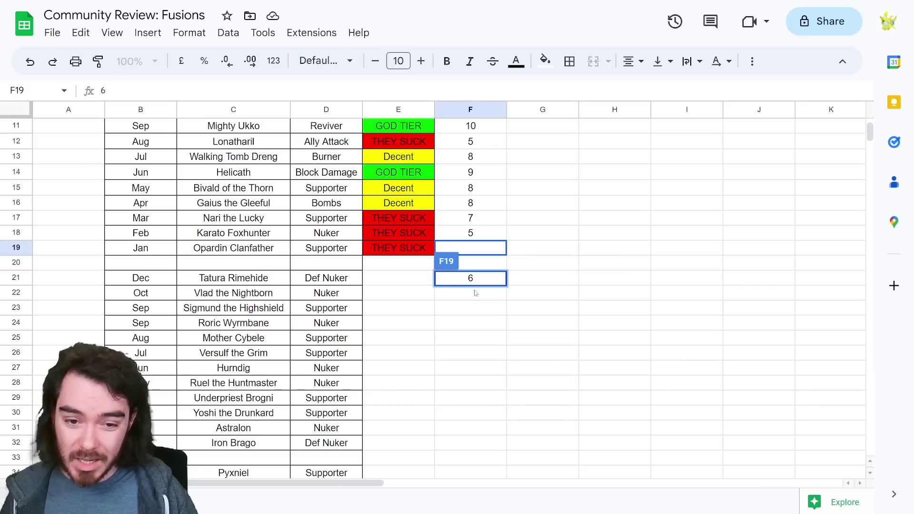
key("Return")
left_click(484, 255)
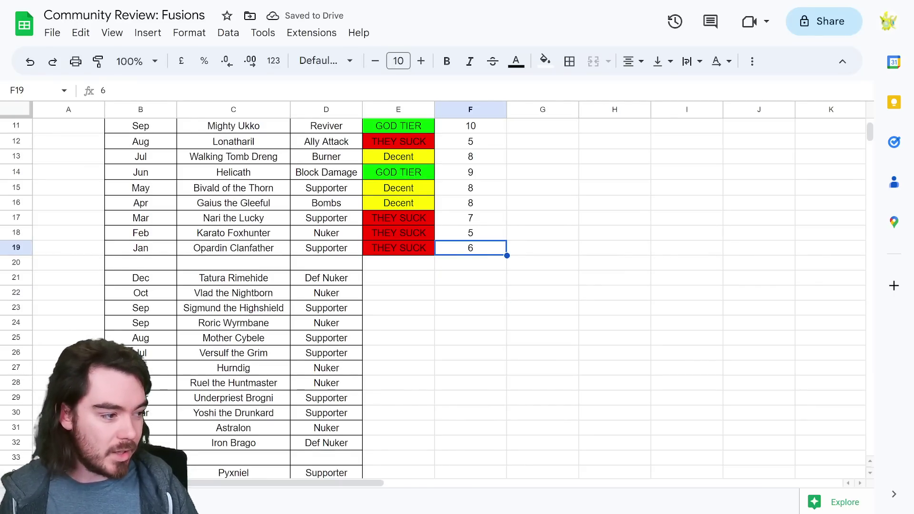
Mark Morrigaine and Maranix as Underrated in the Accuracy column, with the matching cyan cell format
scroll(481, 272, "down", 1)
scroll(480, 272, "up", 5)
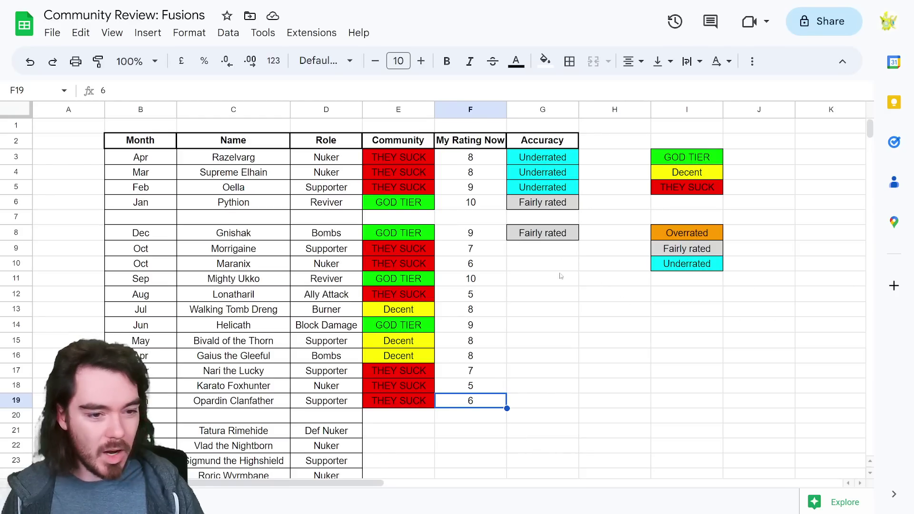
left_click_drag(538, 252, 538, 264)
type("Underrated Underrated")
left_click(542, 293)
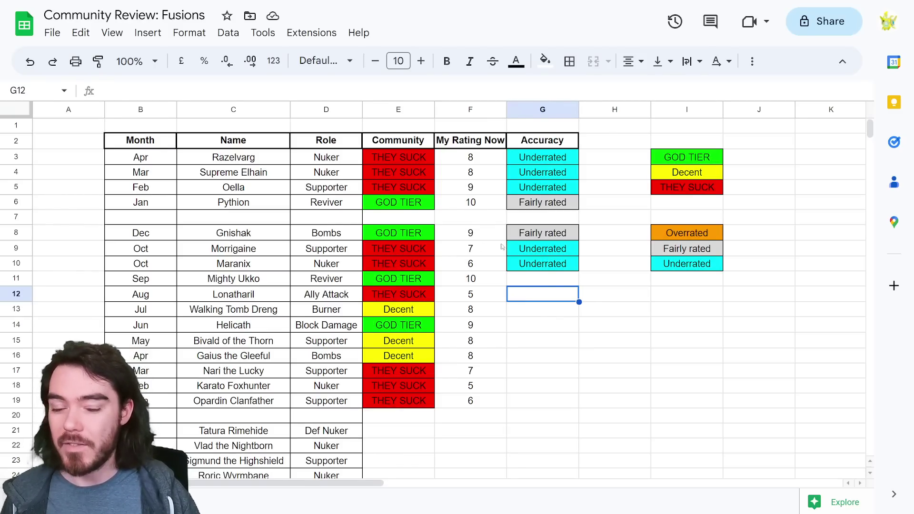
Mark Mighty Ukko and Helicath as Fairly rated in the Accuracy column, with the matching grey cell format
scroll(508, 247, "down", 1)
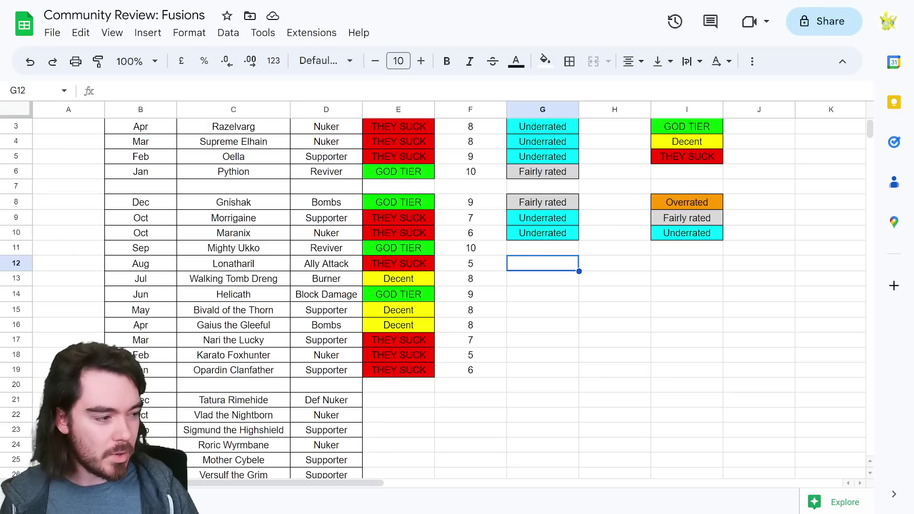
left_click(543, 248)
type("Fairly rated")
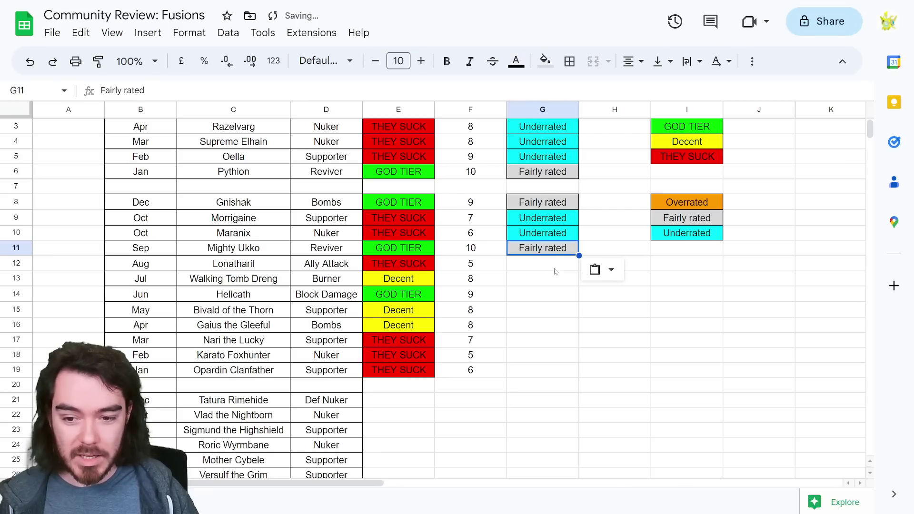
left_click(525, 299)
type("Fairly rated")
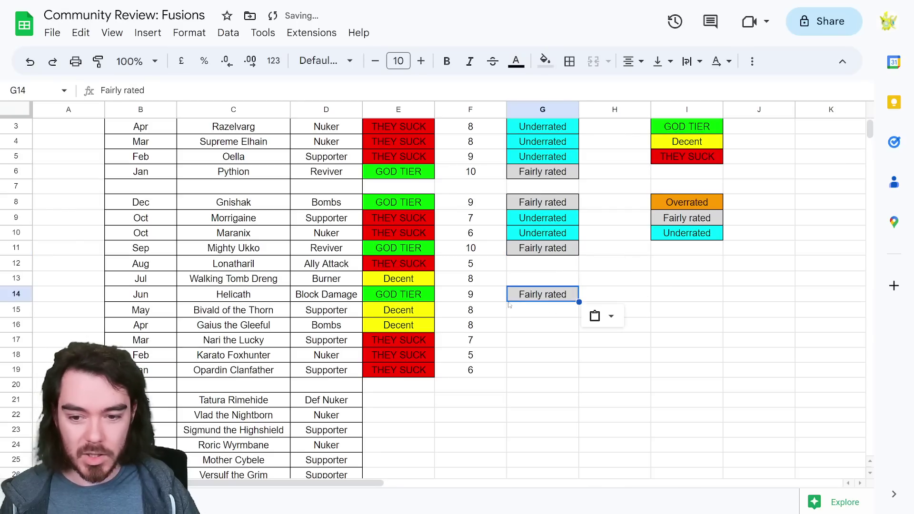
left_click(591, 277)
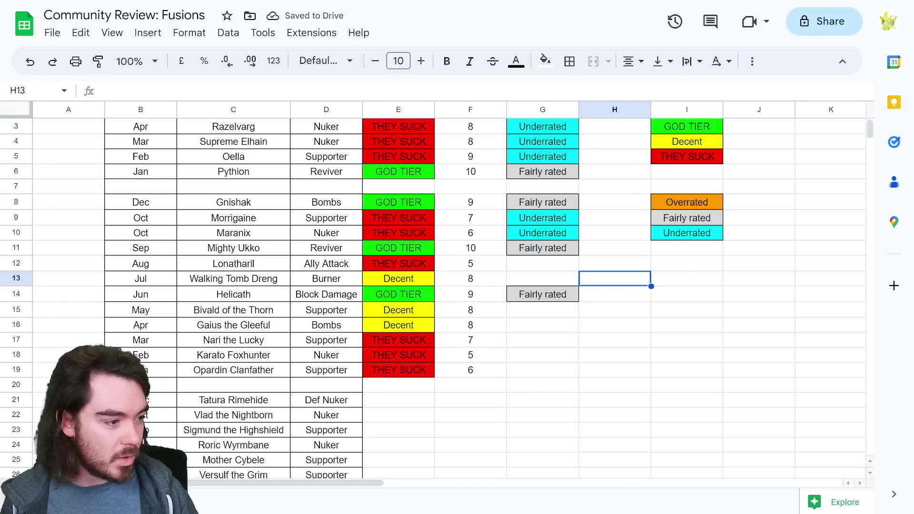
Mark Lonatharil as Underrated and Walking Tomb Dreng as Fairly rated in the Accuracy column, with matching cell formats
left_click(538, 269)
key("ctrl+v")
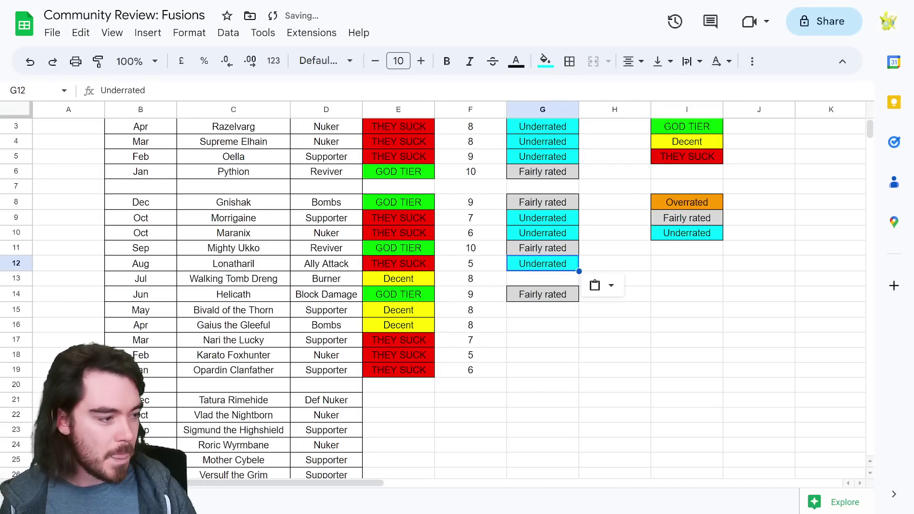
left_click(523, 279)
key("ctrl+v")
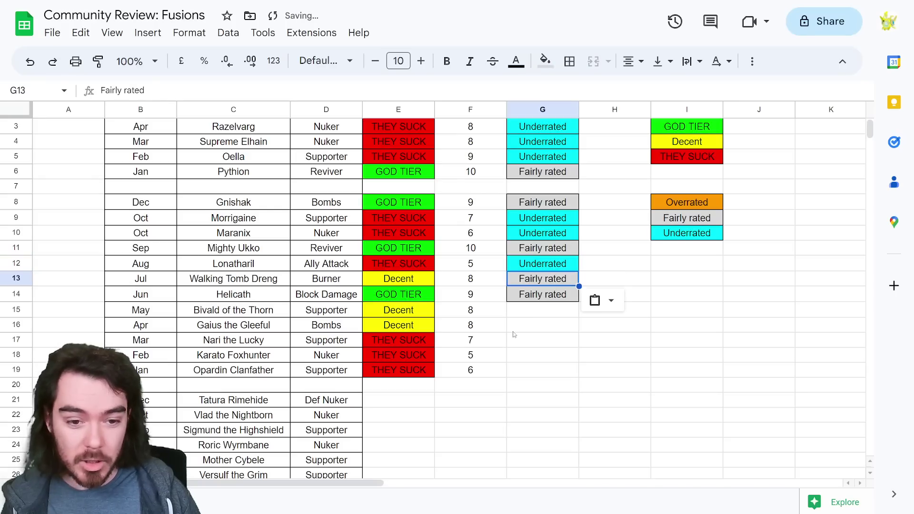
Mark Bivald of the Thorn and Gaius the Gleeful as Fairly rated in the Accuracy column
left_click(513, 333)
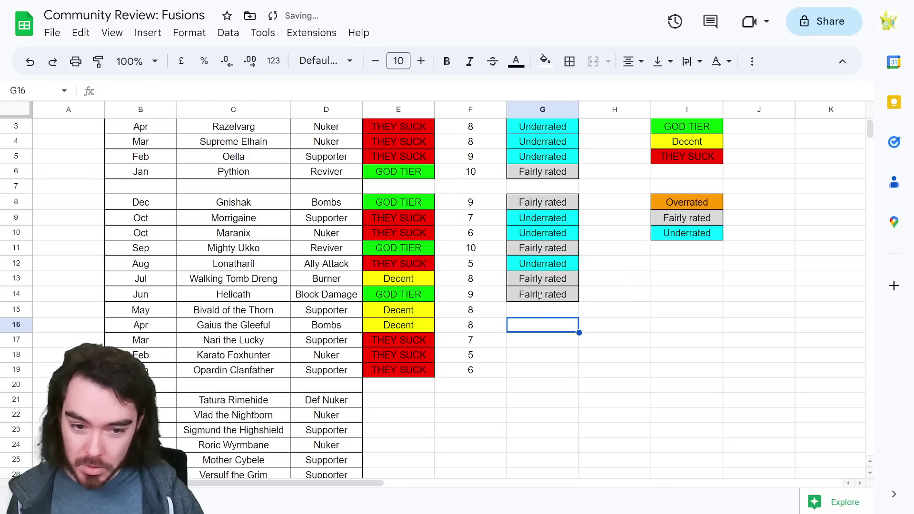
left_click(557, 311)
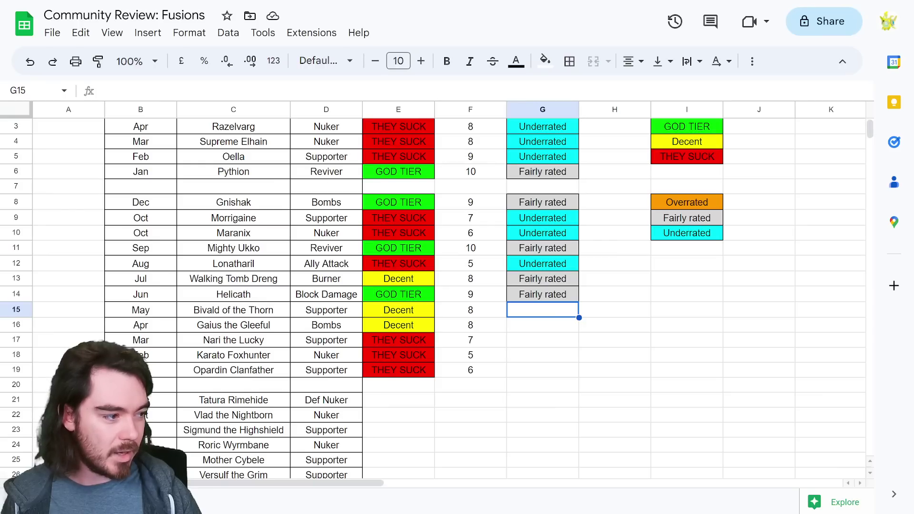
type("Fairly rated")
key("Return")
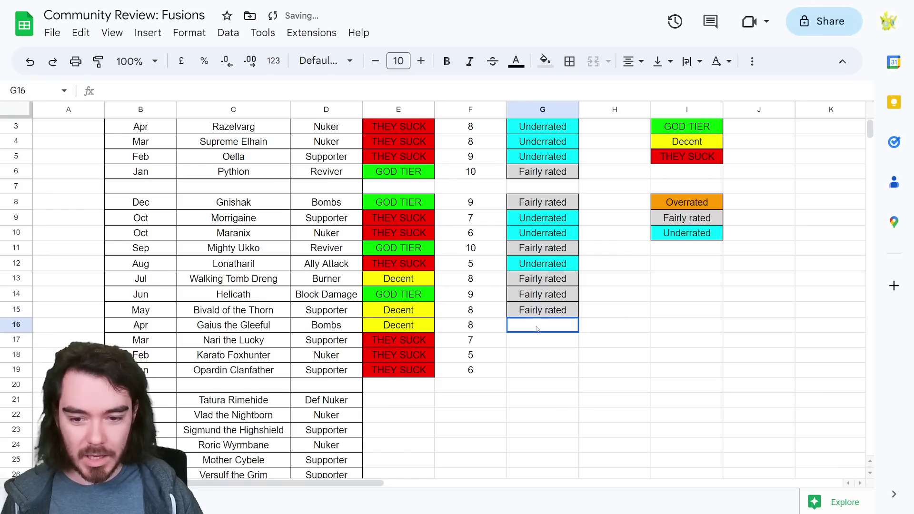
type("Fairly rated")
left_click(557, 360)
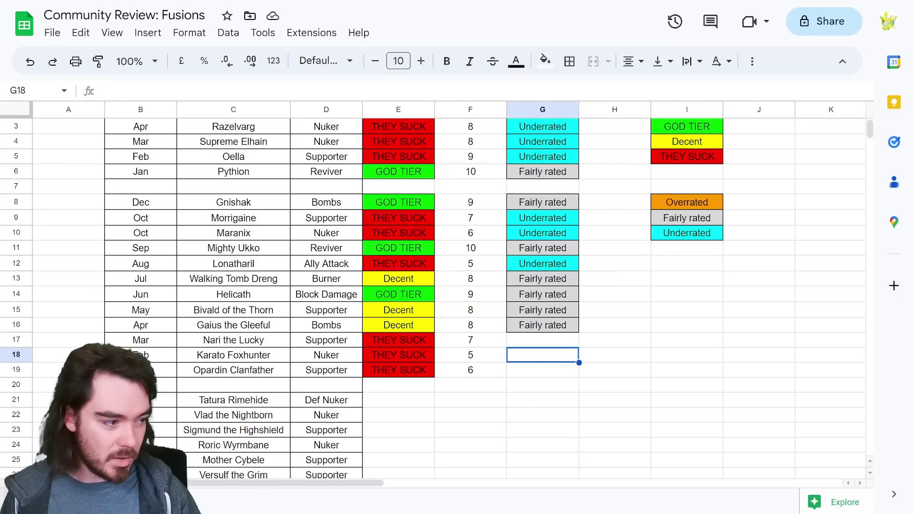
Mark Nari the Lucky, Karato Foxhunter and Opardin Clanfather as Underrated in the Accuracy column, with the cyan cell format
left_click(536, 340)
type("Underrated Underrated Underrated")
left_click(659, 341)
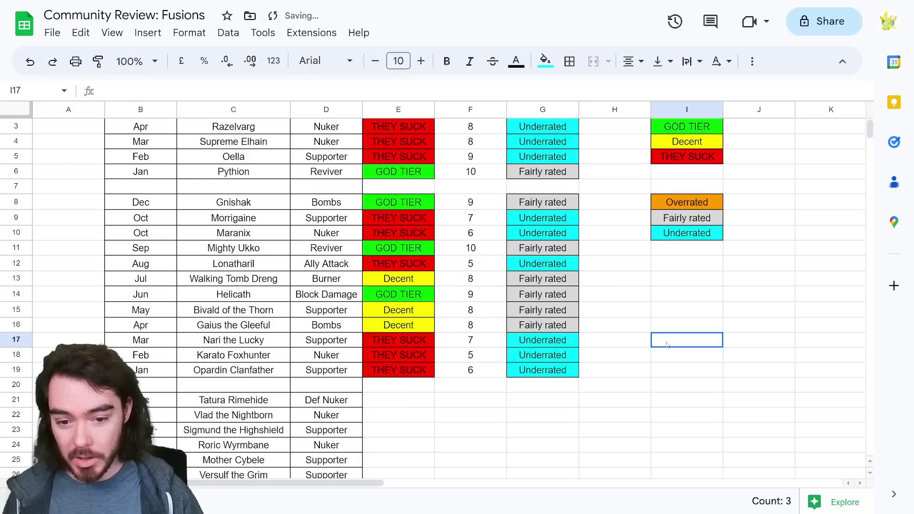
left_click(485, 339)
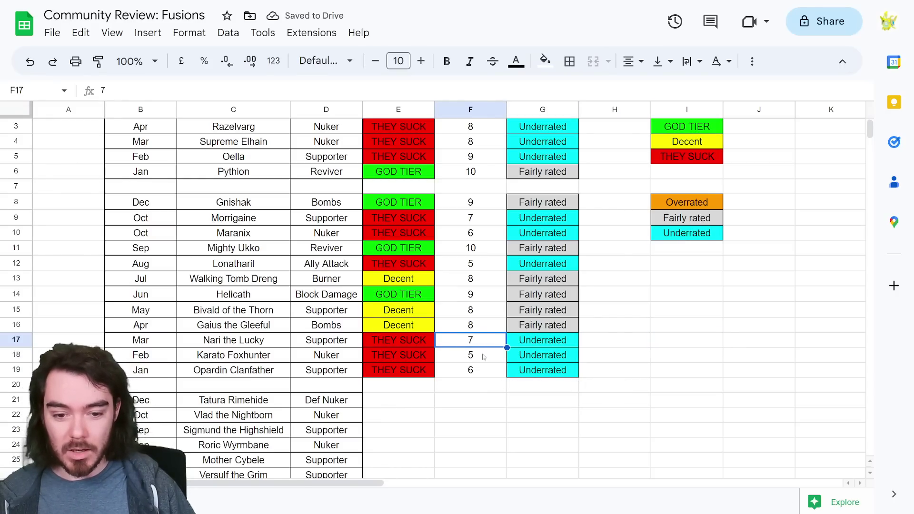
left_click_drag(483, 356, 483, 370)
left_click(655, 362)
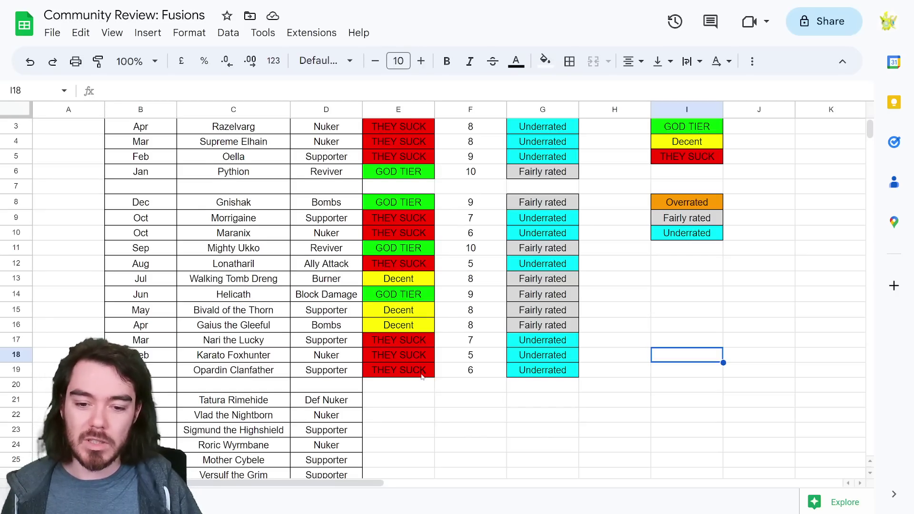
Look over the remaining unreviewed champions from Tatura Rimehide down to Pyxniel and Elegaius
scroll(392, 357, "down", 4)
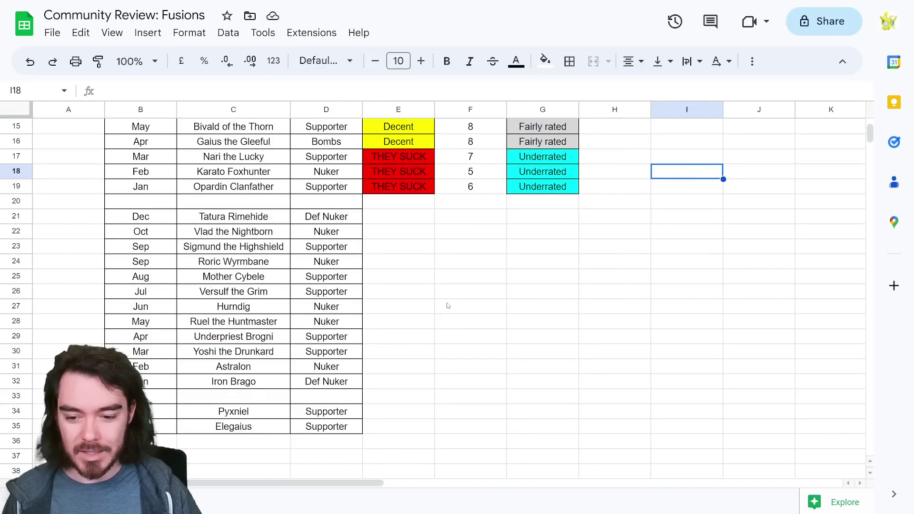
scroll(447, 306, "down", 2)
scroll(203, 316, "up", 2)
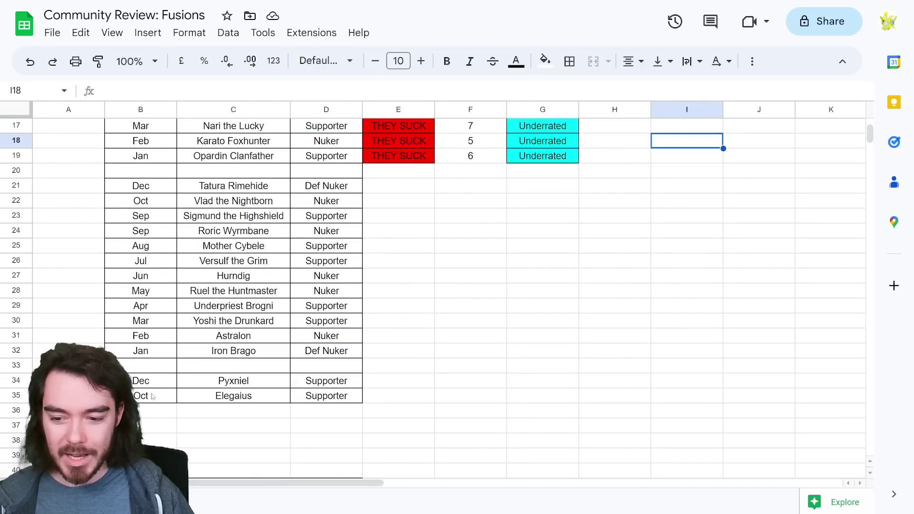
left_click_drag(141, 380, 340, 447)
left_click(470, 410)
left_click(447, 411)
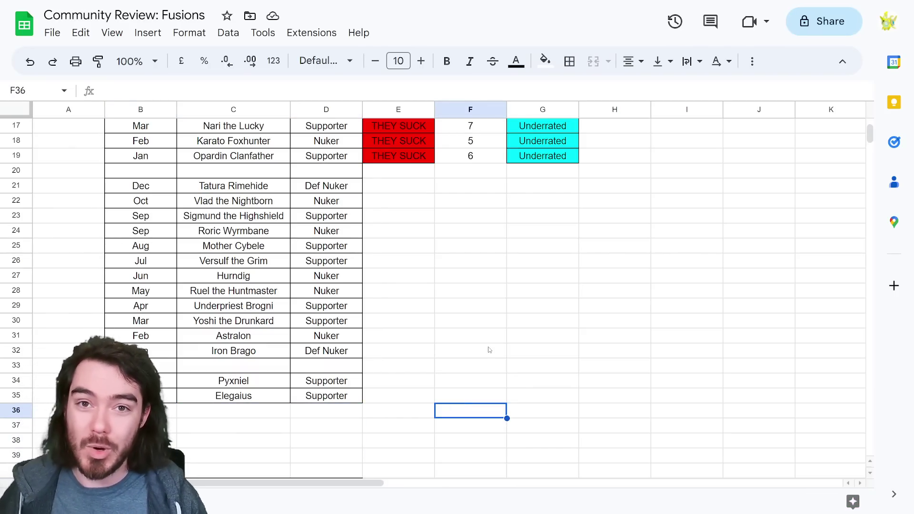
scroll(489, 350, "up", 2)
scroll(504, 338, "down", 1)
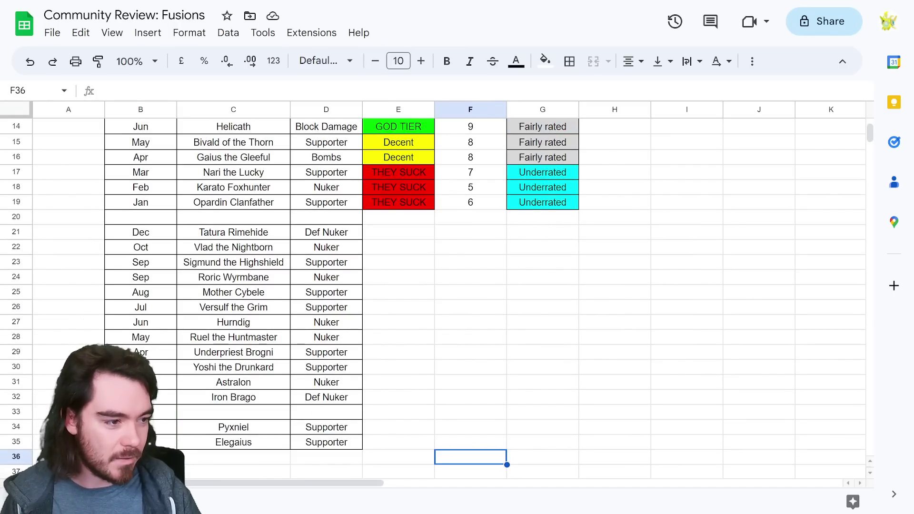
left_click(404, 236)
type("GOD TIER")
key("Return")
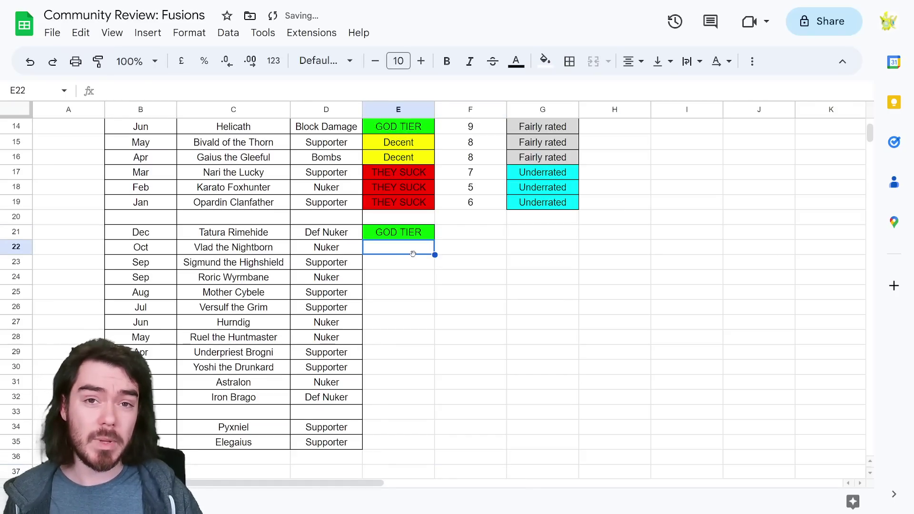
left_click(402, 238)
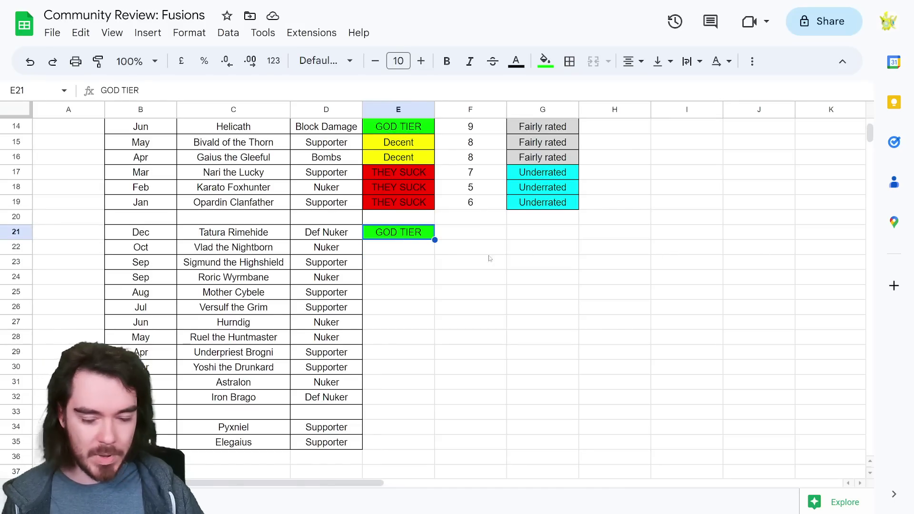
Set the Community tier to THEY SUCK for the five champions from Vlad the Nightborn through Versulf the Grim, with the red cell format
left_click(399, 252)
type("THEY SUCK")
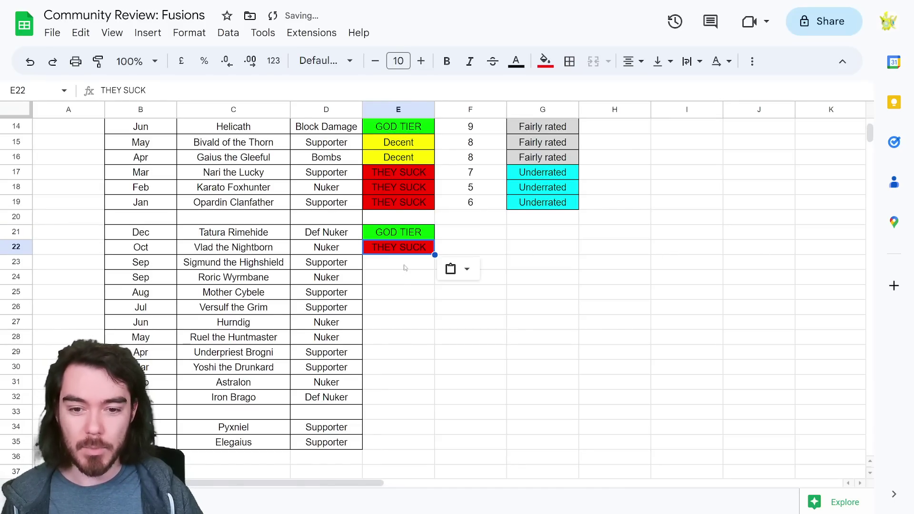
left_click(403, 265)
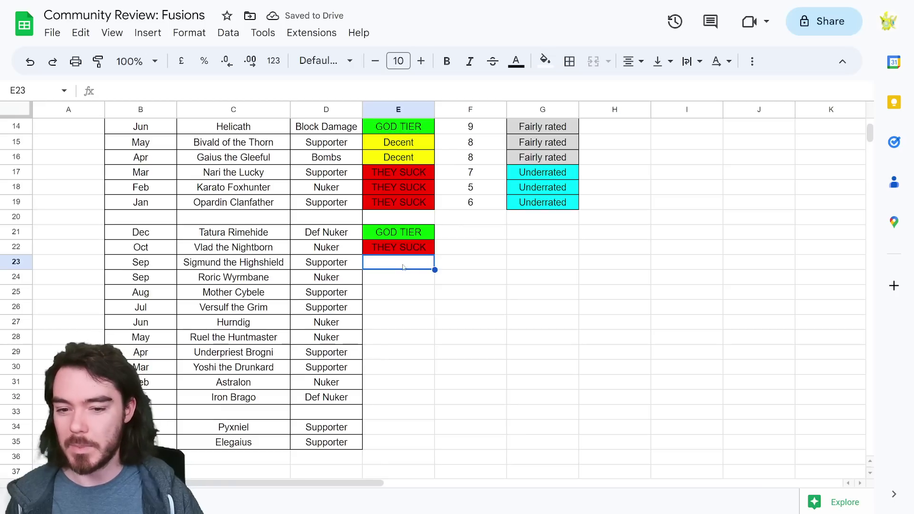
type("THEY SUCK")
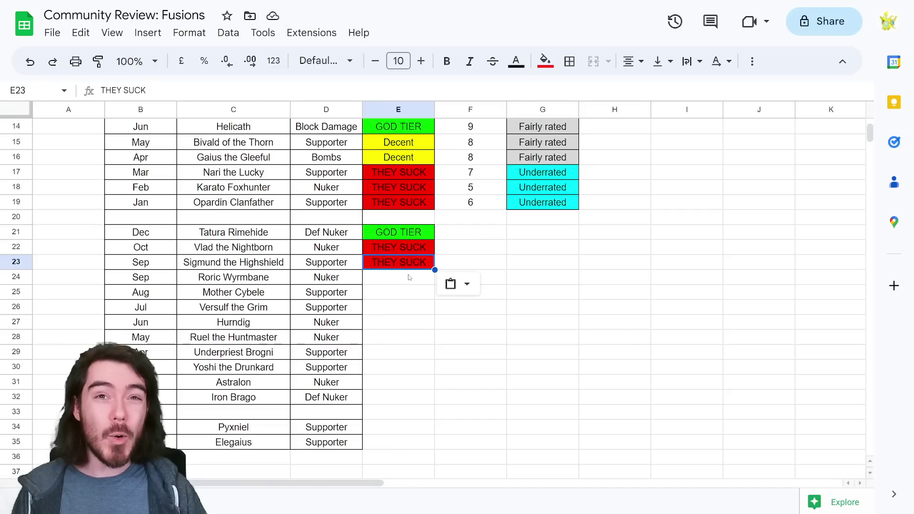
left_click(404, 275)
type("THEY SUCK")
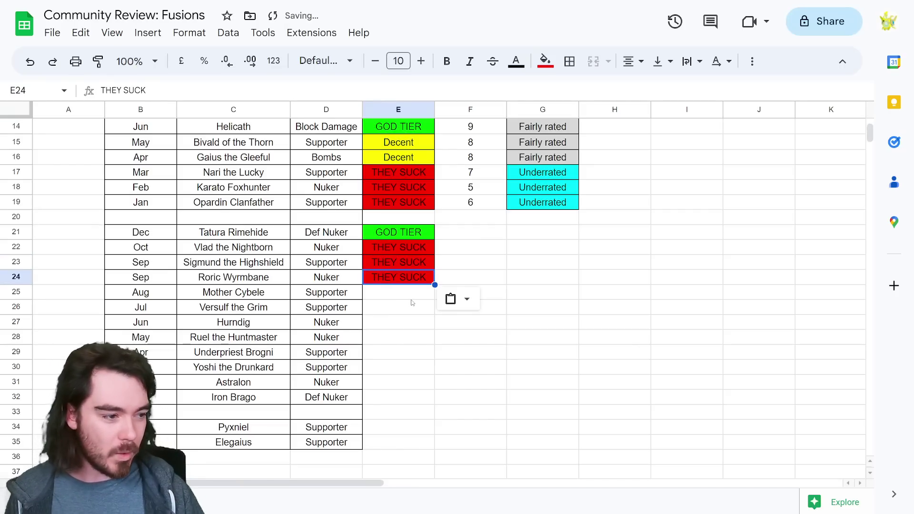
left_click(410, 298)
key("ctrl+v")
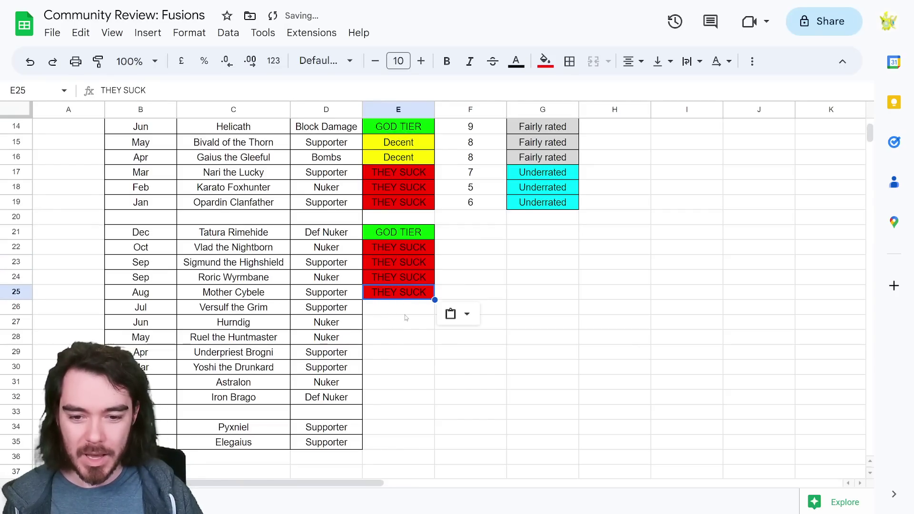
left_click(403, 312)
type("THEY SUCK")
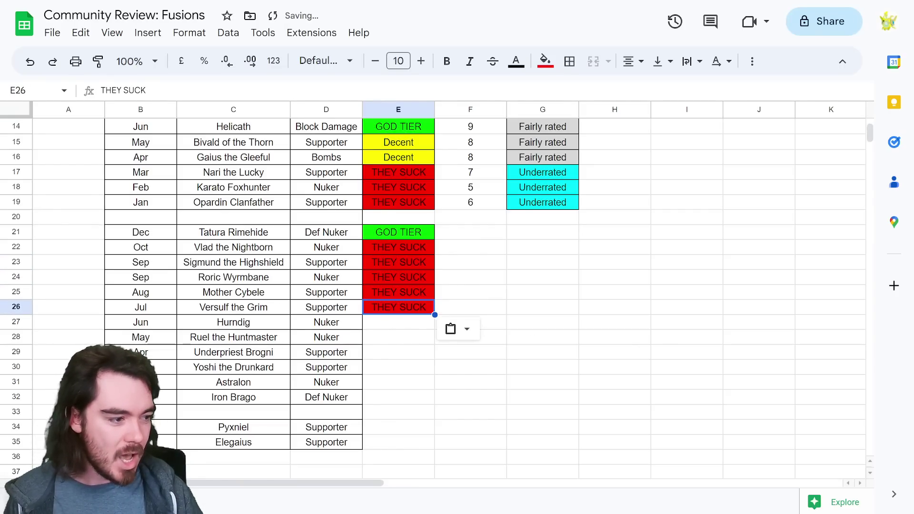
Set Hurndig's Community tier to Decent, with the matching yellow cell format
left_click(402, 321)
type("Decent")
left_click(403, 342)
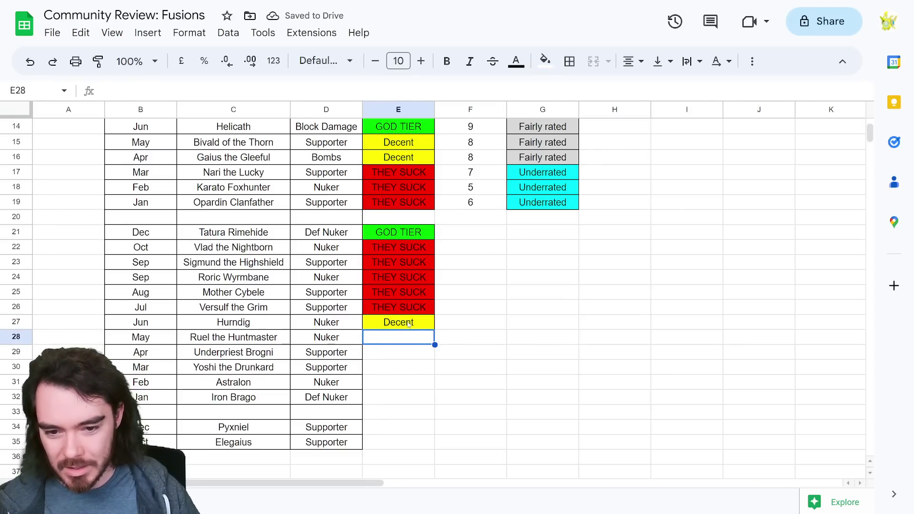
left_click(408, 327)
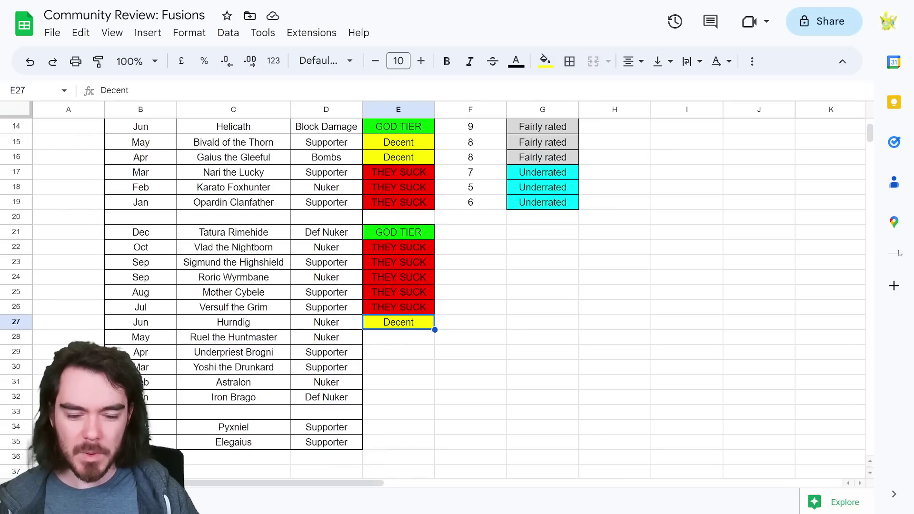
left_click(464, 338)
left_click(408, 326)
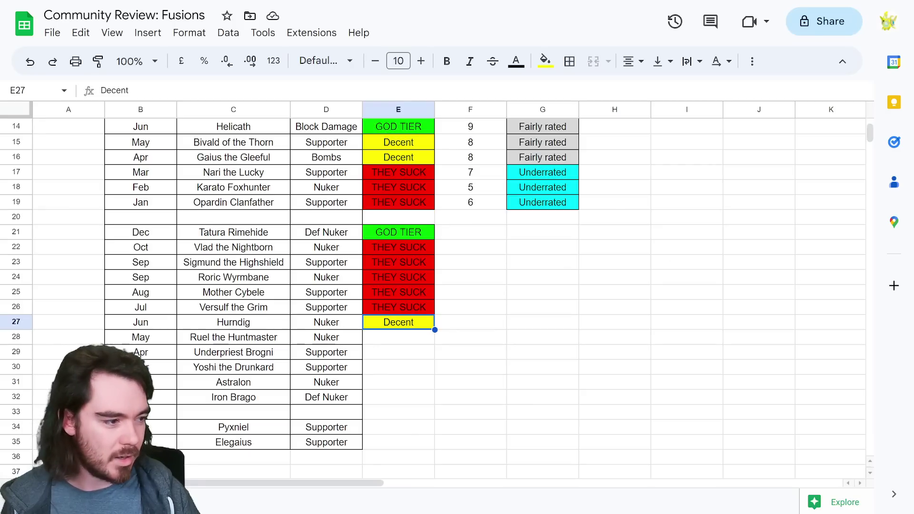
Set the Community tier to THEY SUCK for Ruel the Huntmaster and GOD TIER for Underpriest Brogni, with matching cell formats
left_click(398, 339)
type("THEY SUCK")
left_click(497, 325)
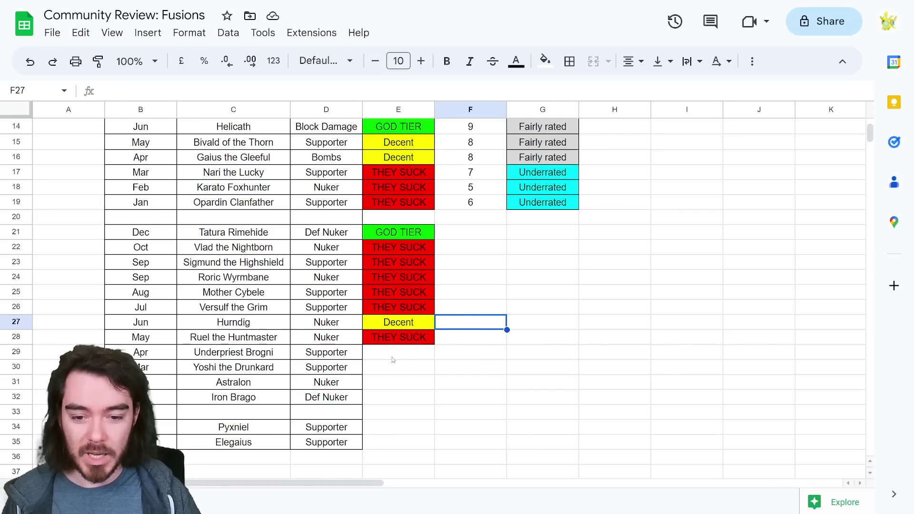
left_click(428, 351)
type("GOD TIER")
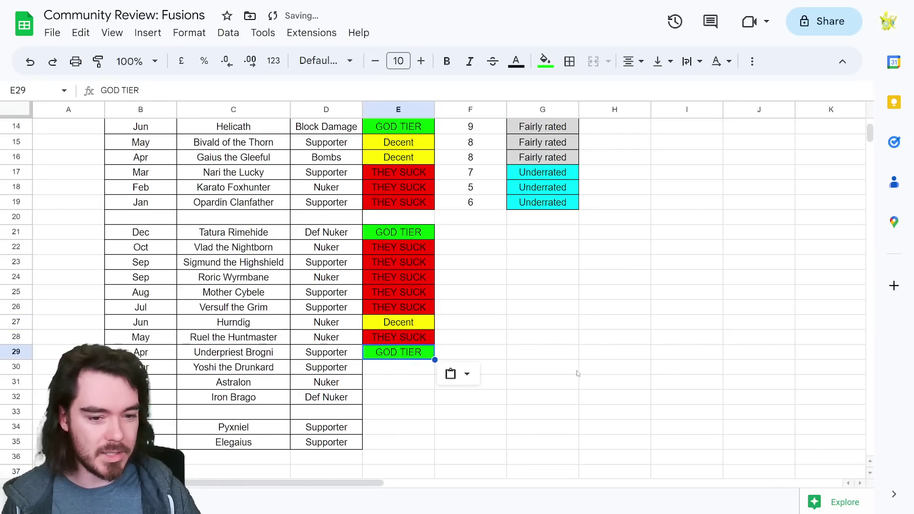
Set Yoshi the Drunkard's Community tier to THEY SUCK, with the matching red cell format
left_click(405, 367)
type("THEY SUCK")
left_click(513, 351)
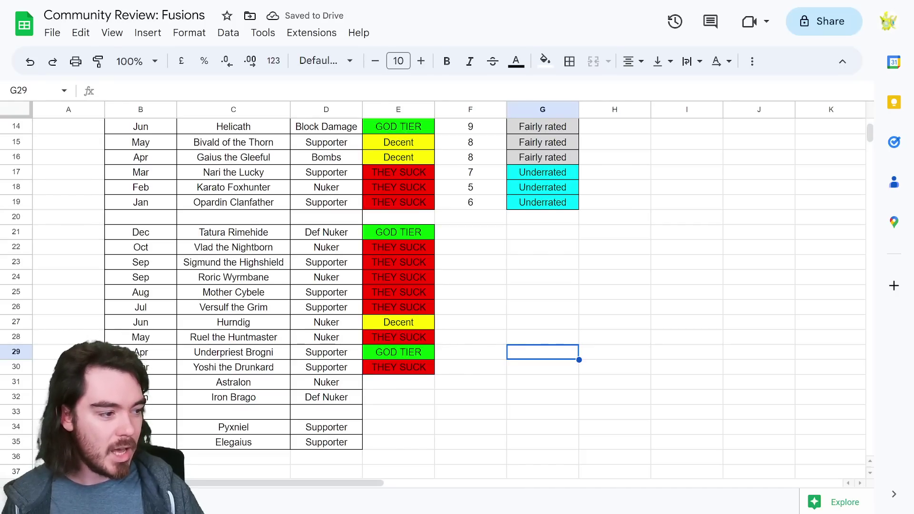
Set the Community tier to GOD TIER for Astralon and Iron Brago, and THEY SUCK for Pyxniel and Elegaius
left_click_drag(408, 382, 408, 397)
type("GOD TIER GOD TIER")
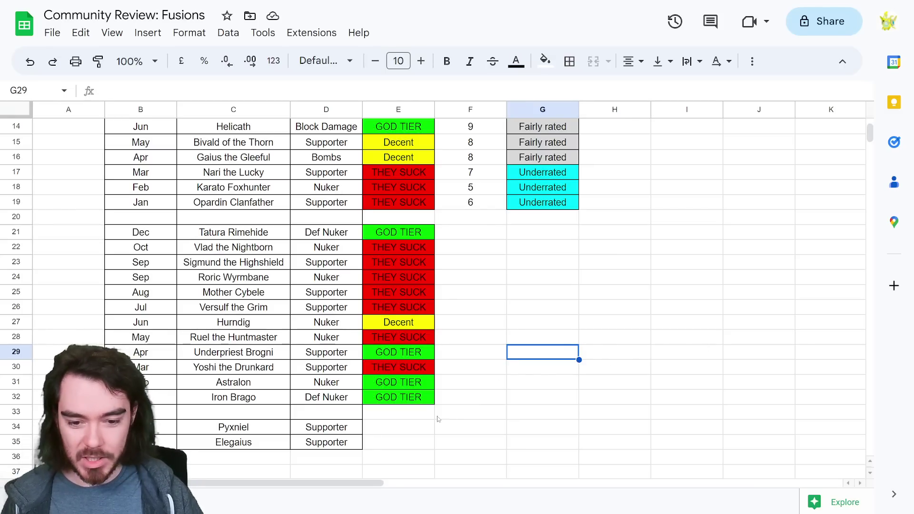
left_click(417, 431)
left_click(417, 441, "shift")
type("THEY SUCK THEY SUCK")
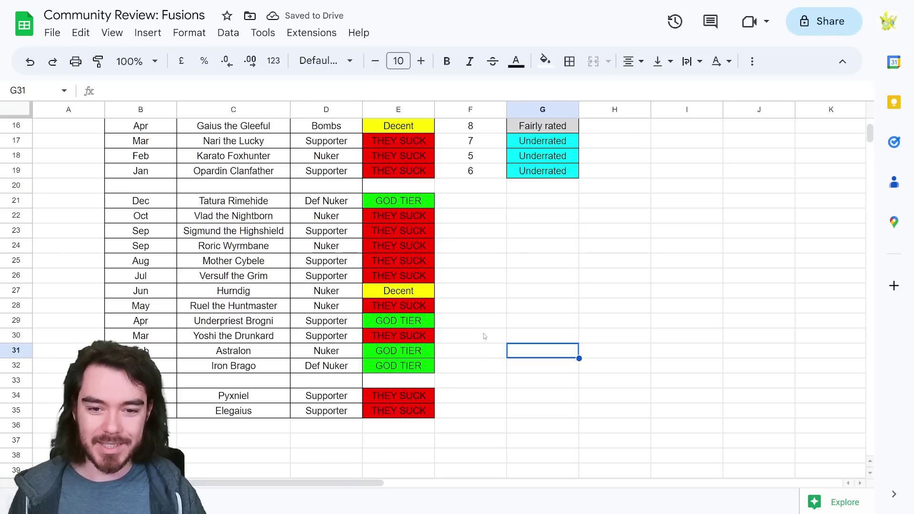
Enter a personal rating of 8 for Tatura Rimehide in the My Rating Now column
scroll(484, 336, "up", 1)
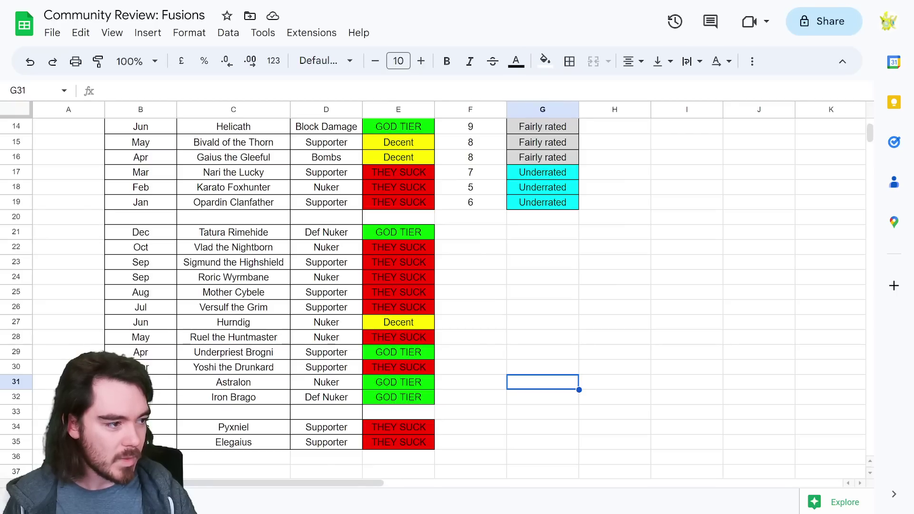
left_click(464, 236)
type("8")
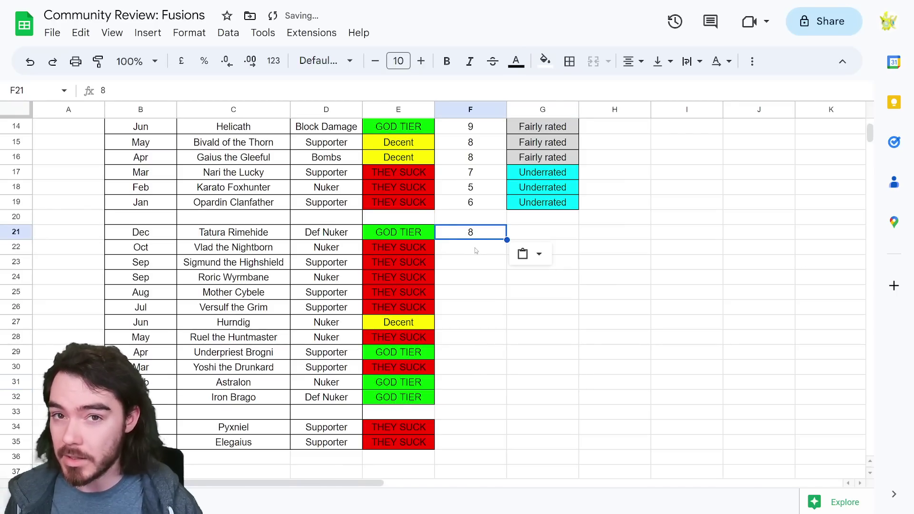
Mark Tatura Rimehide as Overrated in the accuracy verdict column, with the matching orange cell format
left_click(475, 248)
left_click(486, 235)
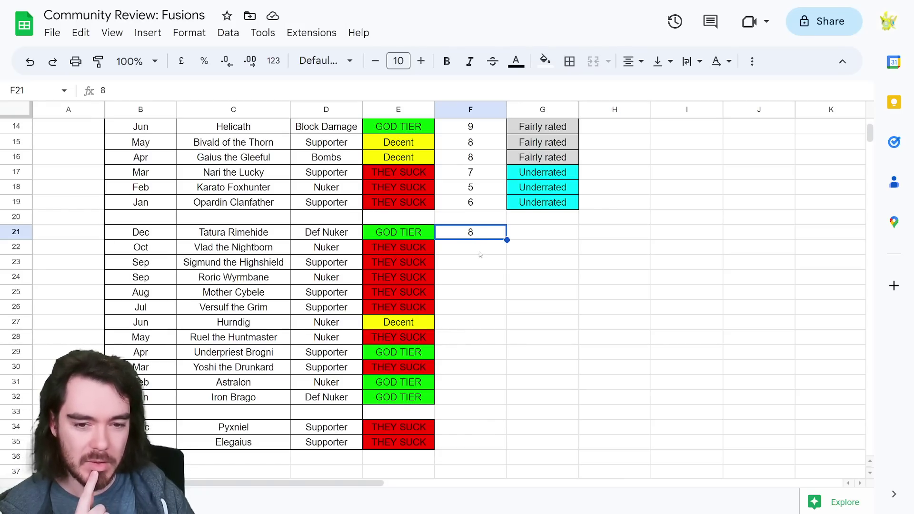
left_click(479, 252)
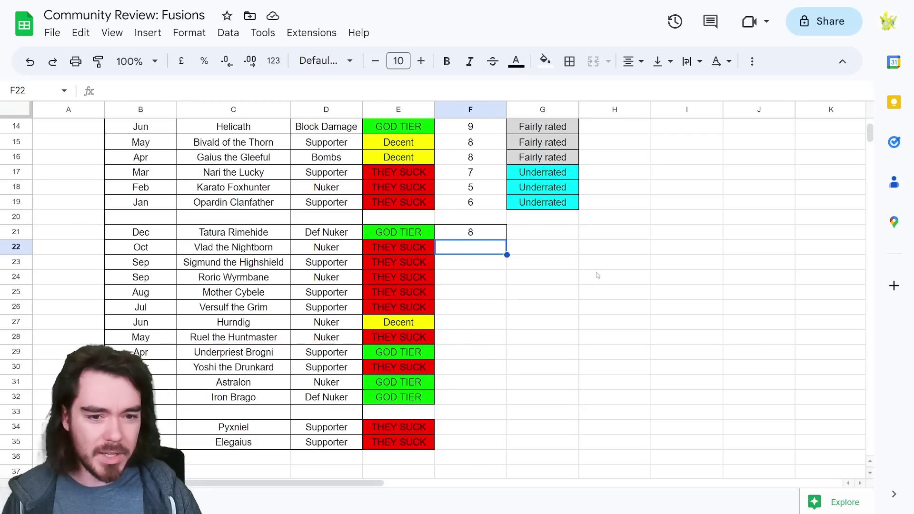
left_click(539, 238)
type("Overrated")
key("Return")
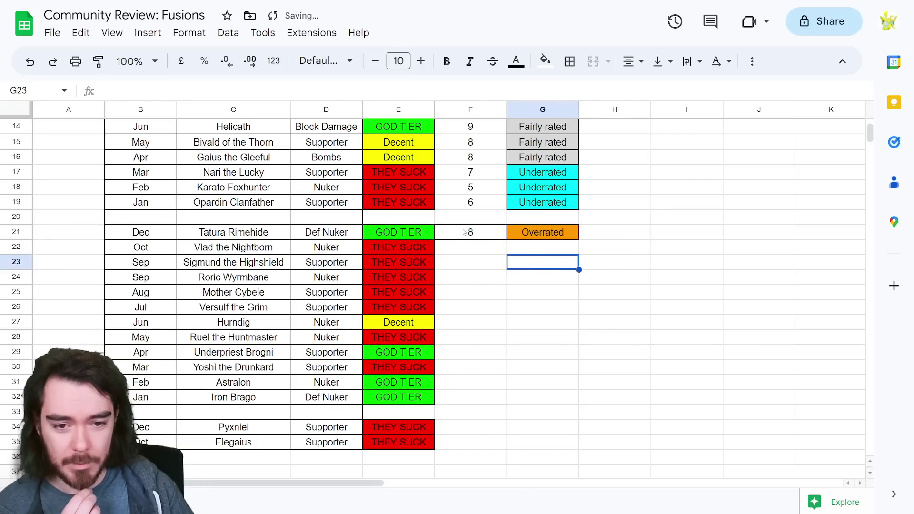
Give Vlad the Nightborn a personal rating of 8 and the accuracy verdict Underrated, with the matching cell format
left_click(473, 241)
scroll(495, 241, "up", 2)
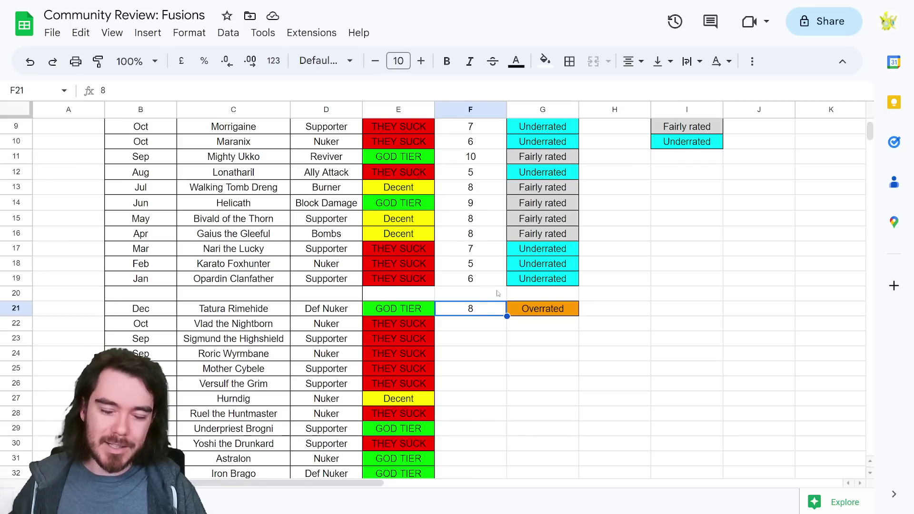
scroll(496, 293, "down", 1)
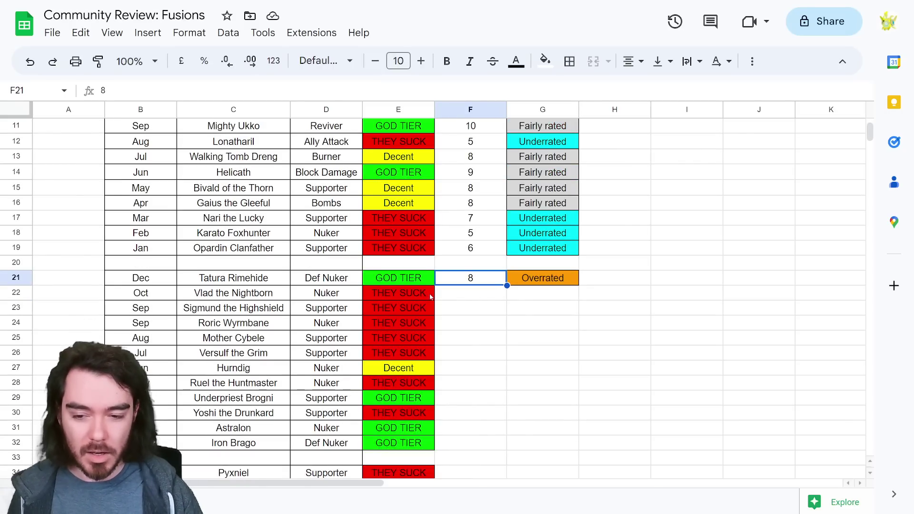
scroll(481, 286, "down", 1)
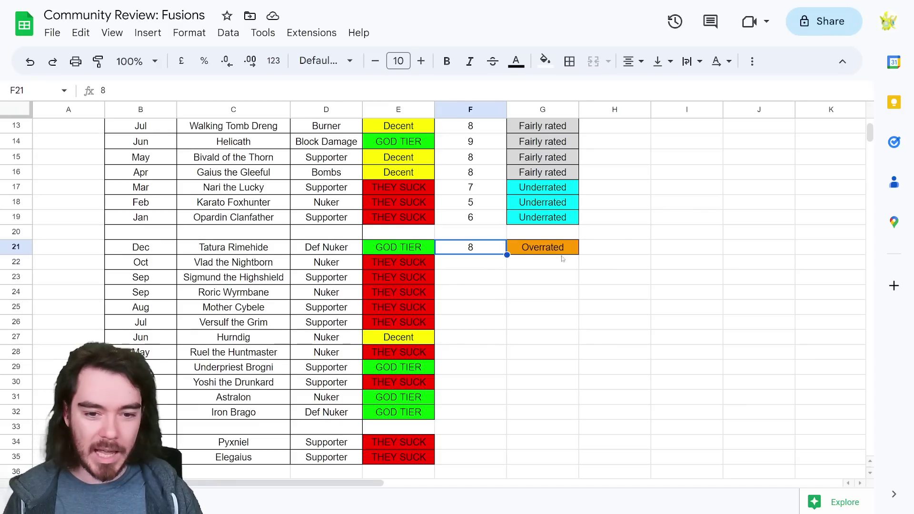
left_click(477, 267)
type("8")
left_click(484, 309)
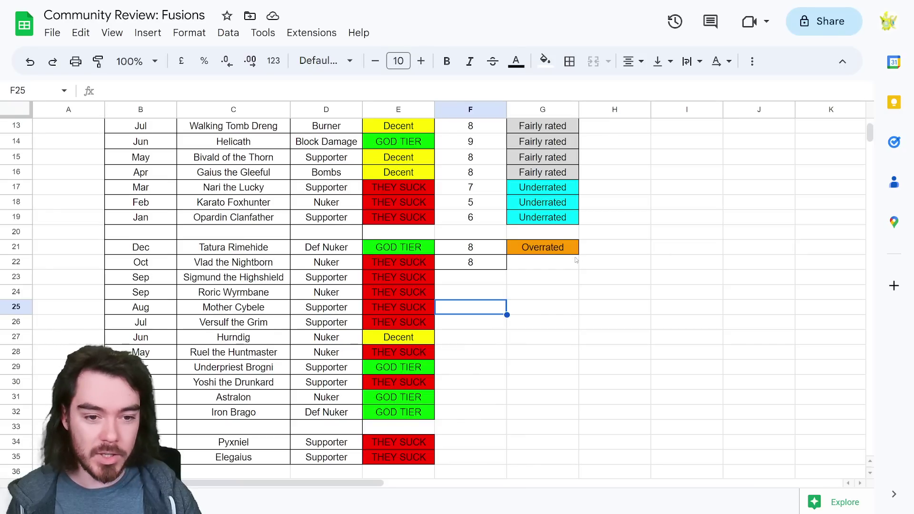
left_click(556, 266)
type("Underrated")
left_click(552, 292)
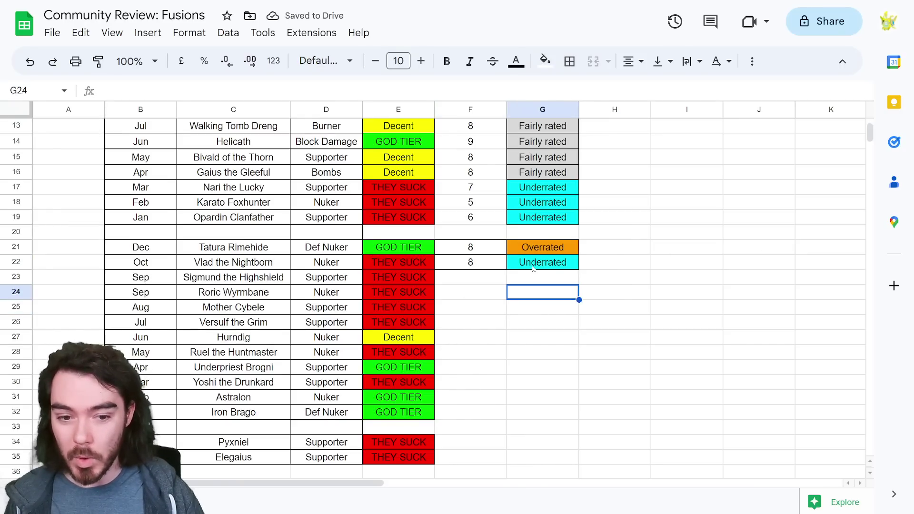
Enter a personal rating of 8 for Sigmund the Highshield
scroll(499, 280, "down", 1)
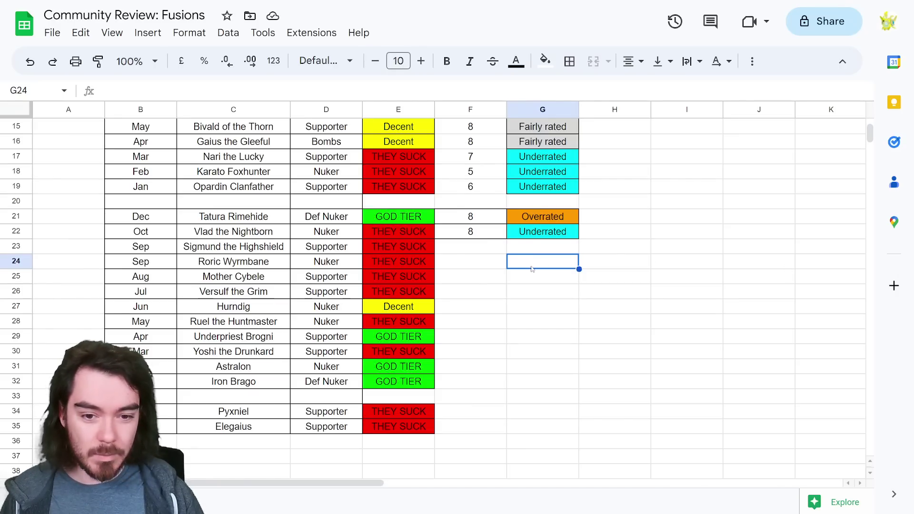
left_click(471, 247)
type("8")
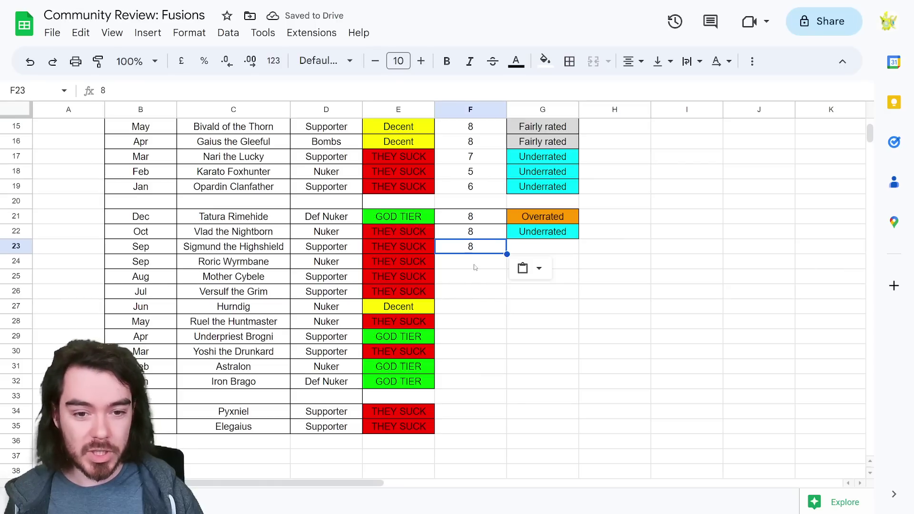
left_click(474, 264)
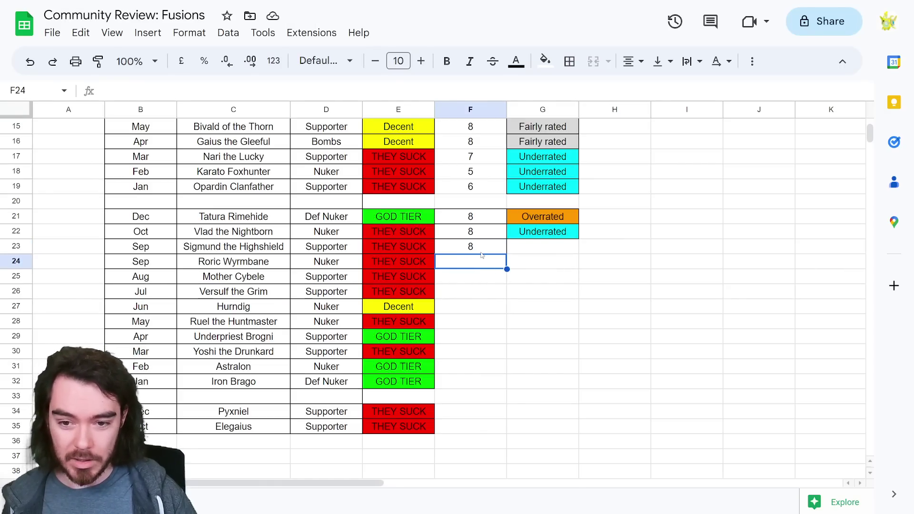
left_click(477, 252)
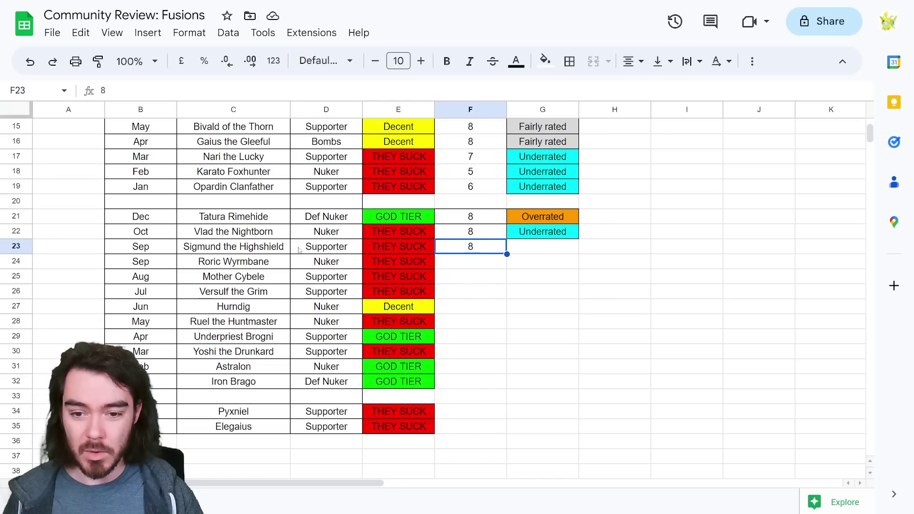
Enter a personal rating of 2 for Roric Wyrmbane
left_click(471, 263)
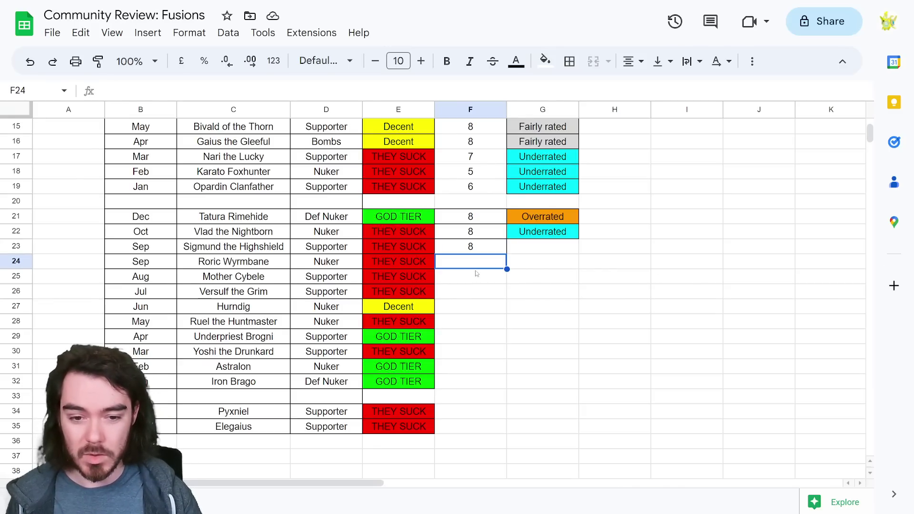
type("2")
key("Return")
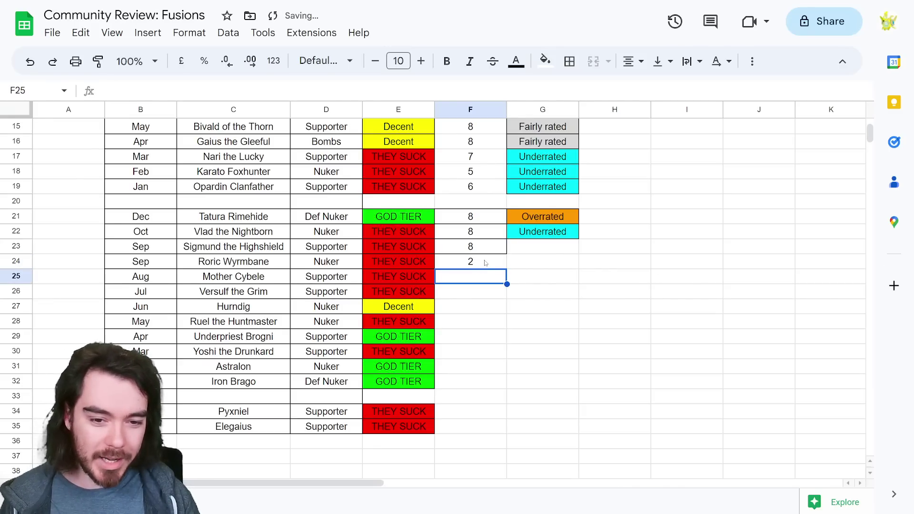
left_click(485, 263)
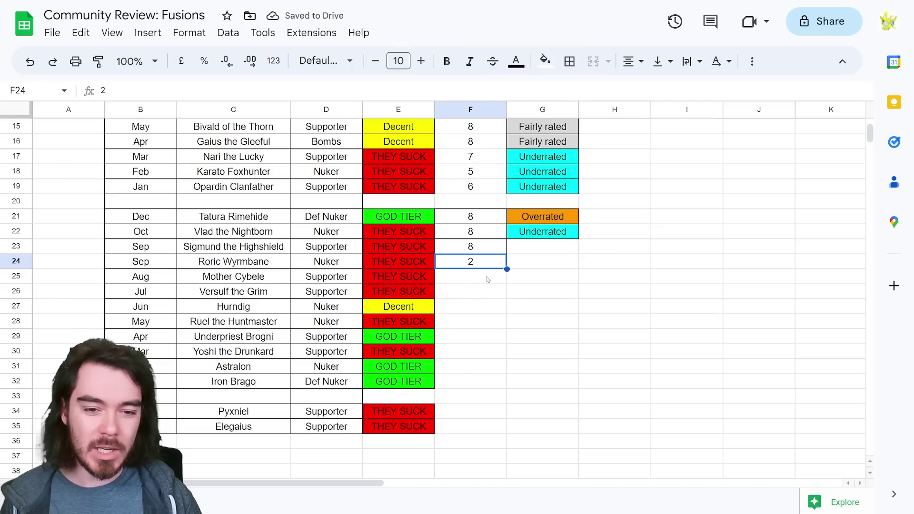
left_click(487, 279)
left_click(480, 267)
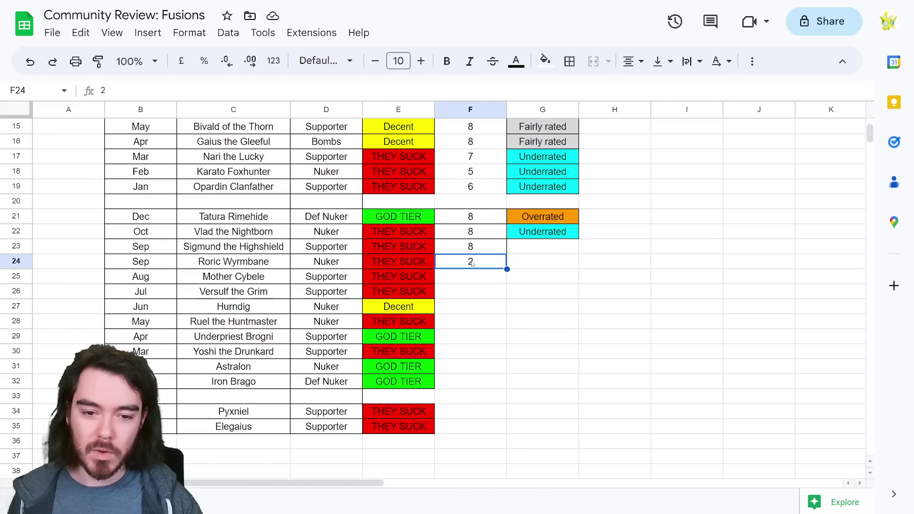
Enter a personal rating of 8 for Mother Cybele
left_click(480, 278)
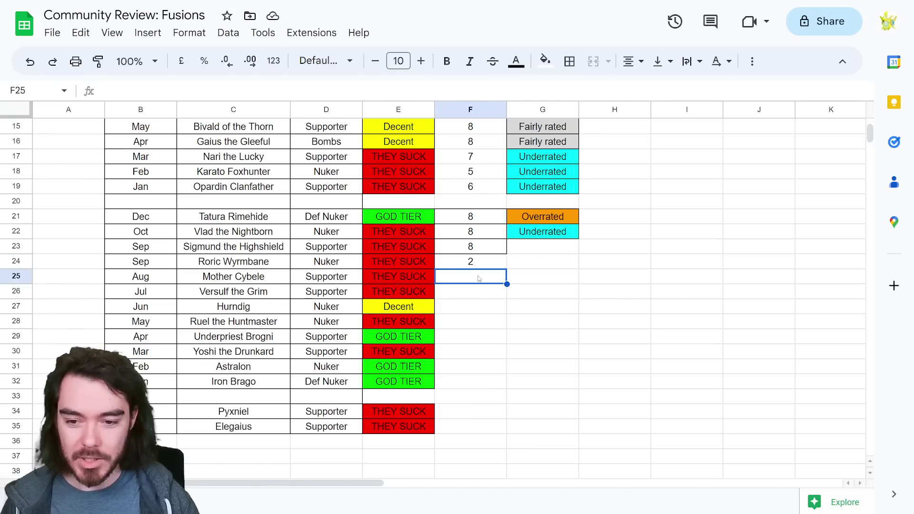
type("8")
key("Return")
left_click(480, 283)
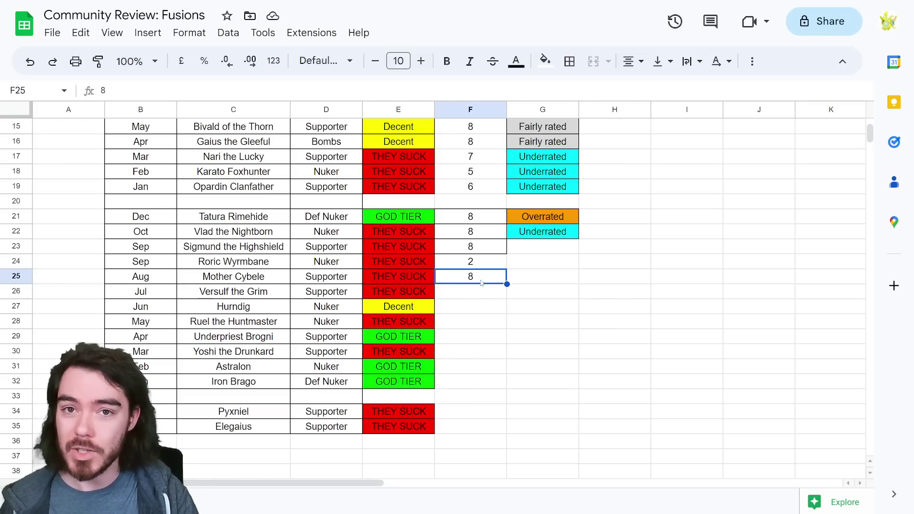
left_click(470, 293)
left_click(477, 282)
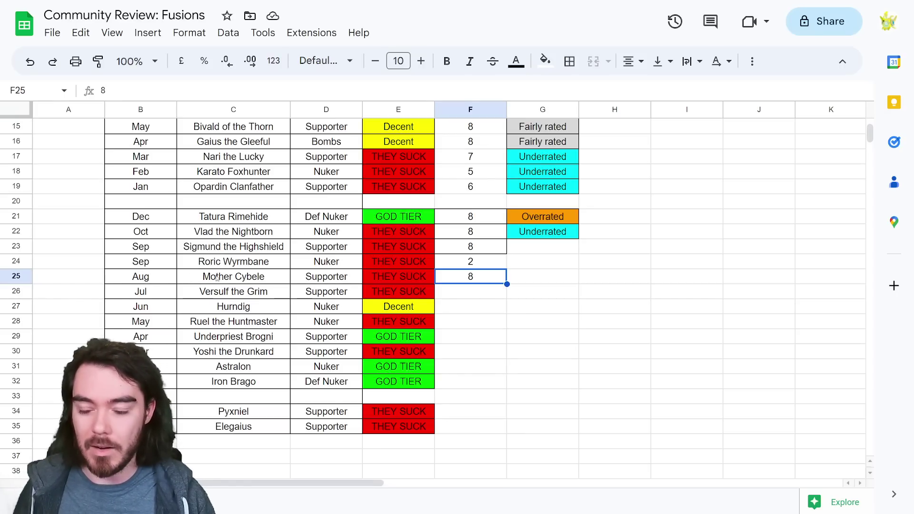
left_click(484, 288)
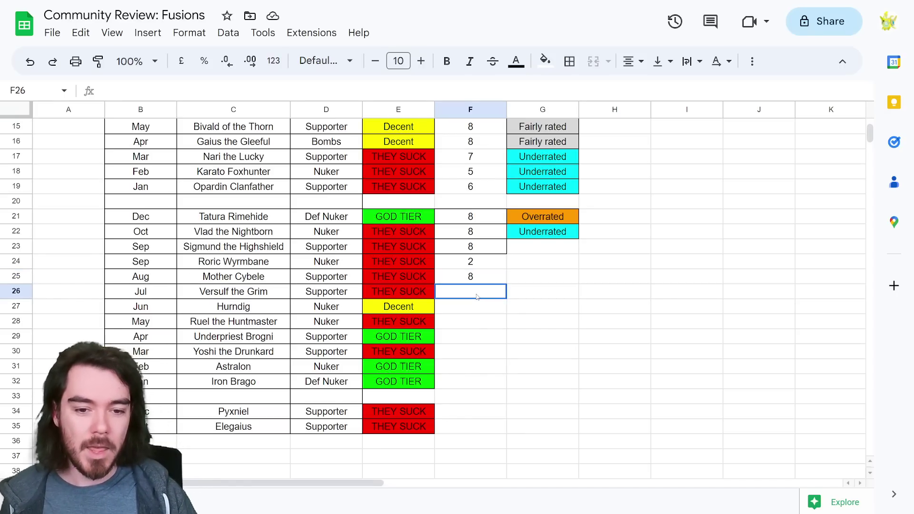
left_click(480, 282)
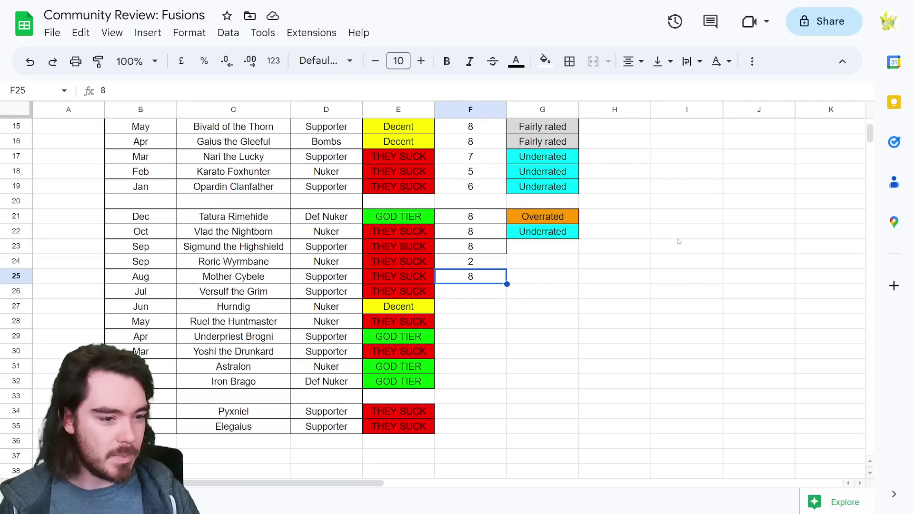
Set the accuracy verdicts to Underrated for Sigmund the Highshield and Mother Cybele, and Fairly rated for Roric Wyrmbane, with matching cell formats
left_click(555, 250)
type("Underrated")
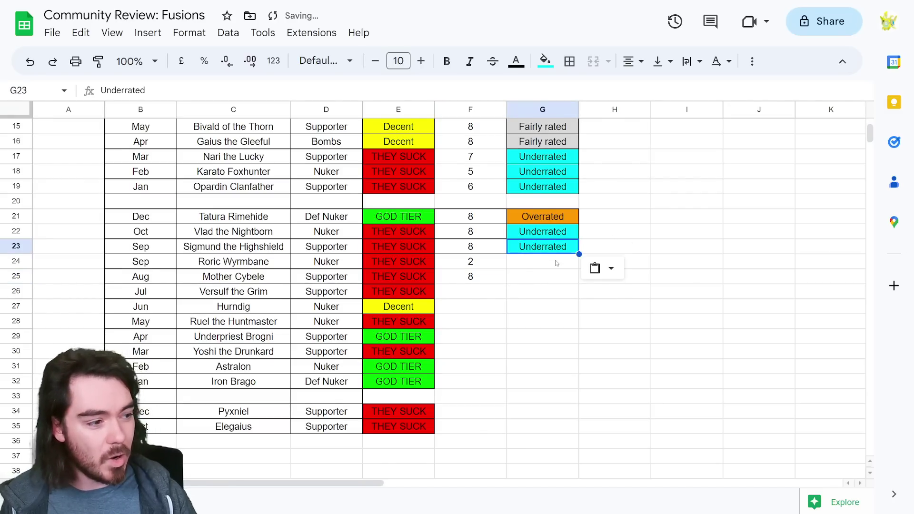
left_click(547, 277)
type("Underrated")
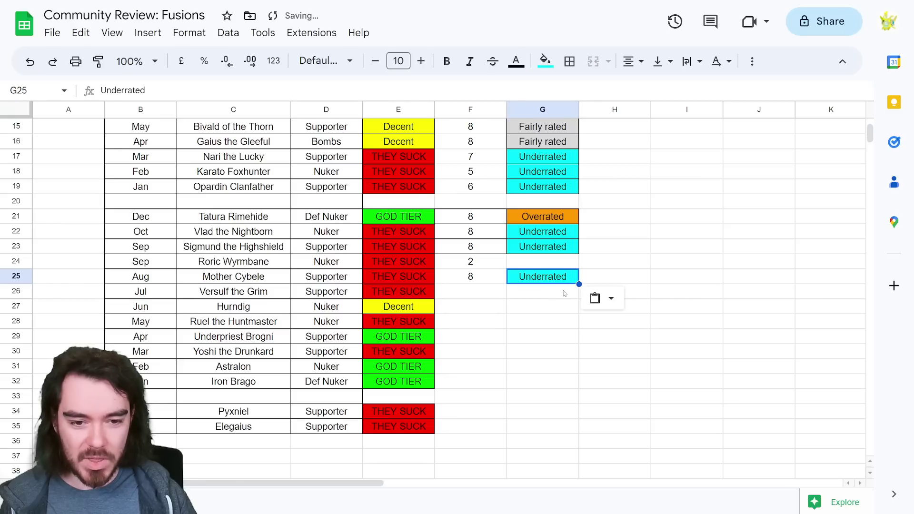
left_click(543, 261)
type("Fairly rated")
left_click(542, 321)
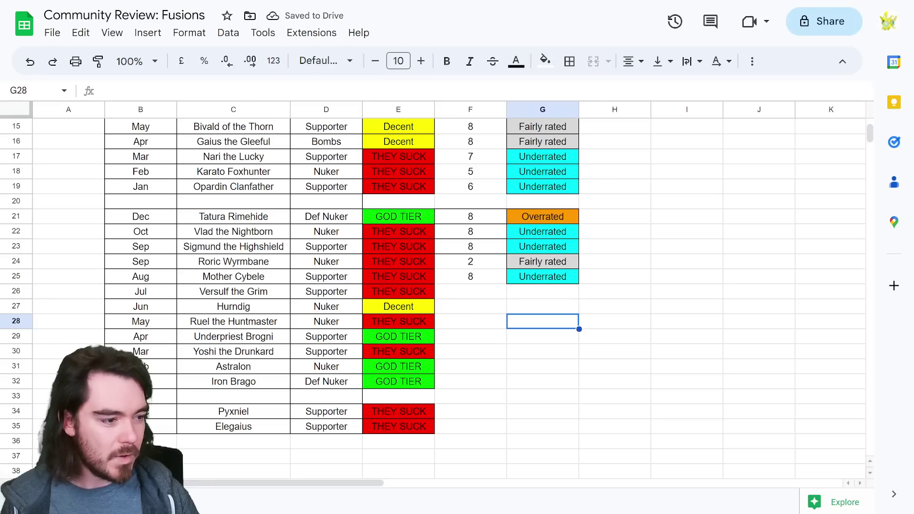
Give Versulf the Grim a personal rating of 6 and copy the Underrated verdict cell from Mother Cybele's row into his row
left_click(497, 291)
type("6")
key("Return")
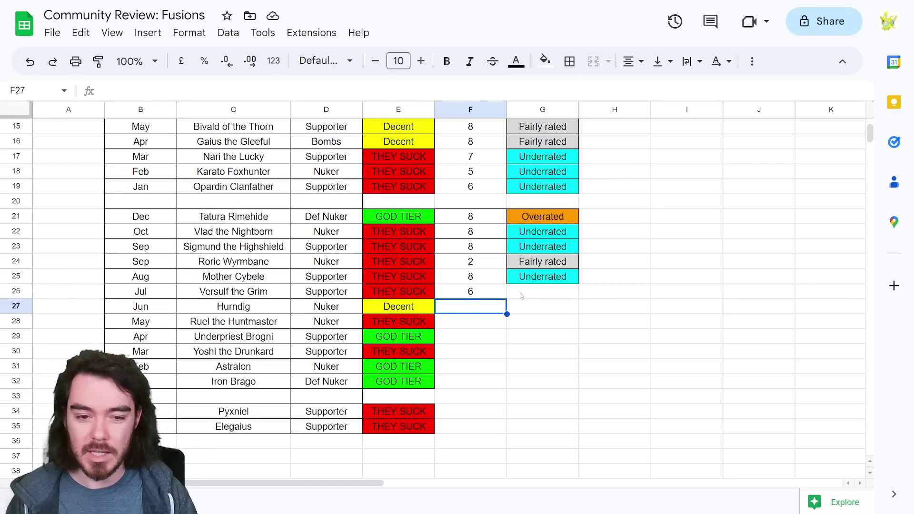
left_click(548, 281)
key("ctrl+c")
left_click(548, 293)
key("ctrl+v")
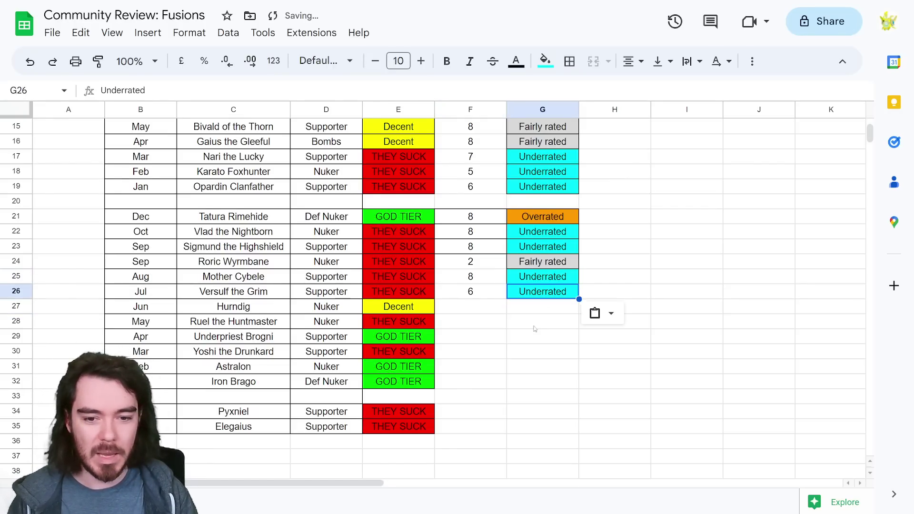
left_click(532, 334)
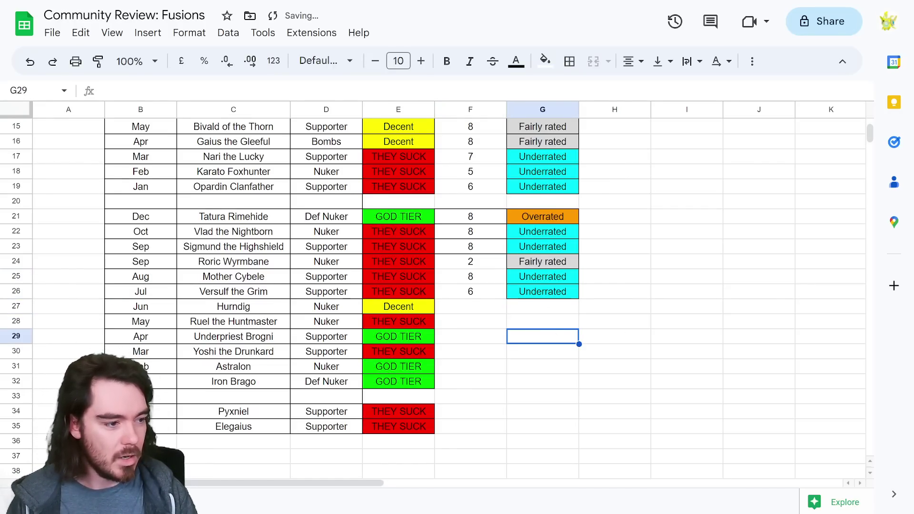
Give Hurndig a personal rating of 9 and copy an existing Fairly rated verdict cell into his row
left_click(466, 307)
type("9")
left_click(535, 320)
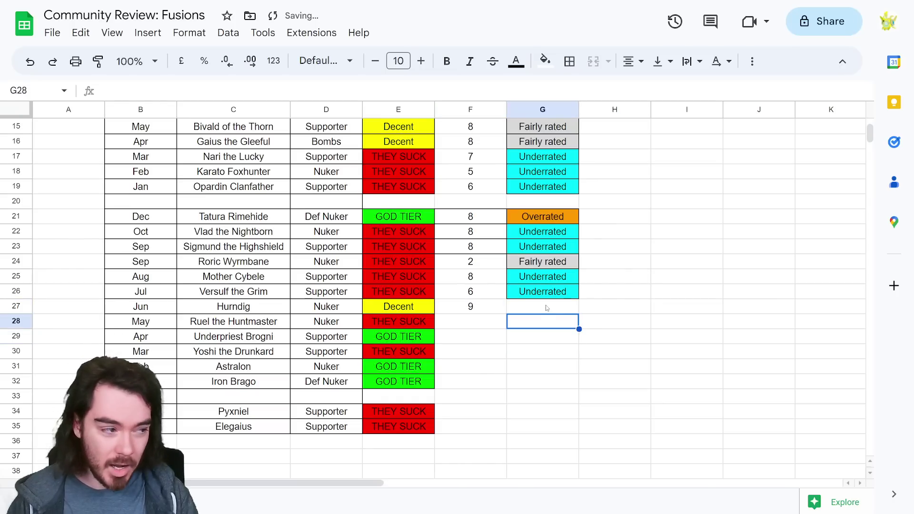
left_click(542, 142)
key("ctrl+c")
left_click(549, 305)
key("ctrl+v")
key("Tab")
left_click(388, 309)
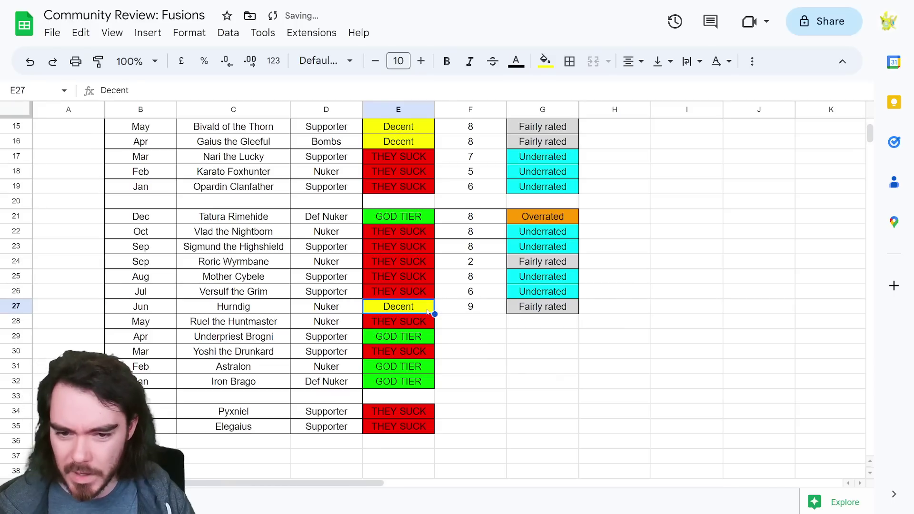
left_click(476, 307)
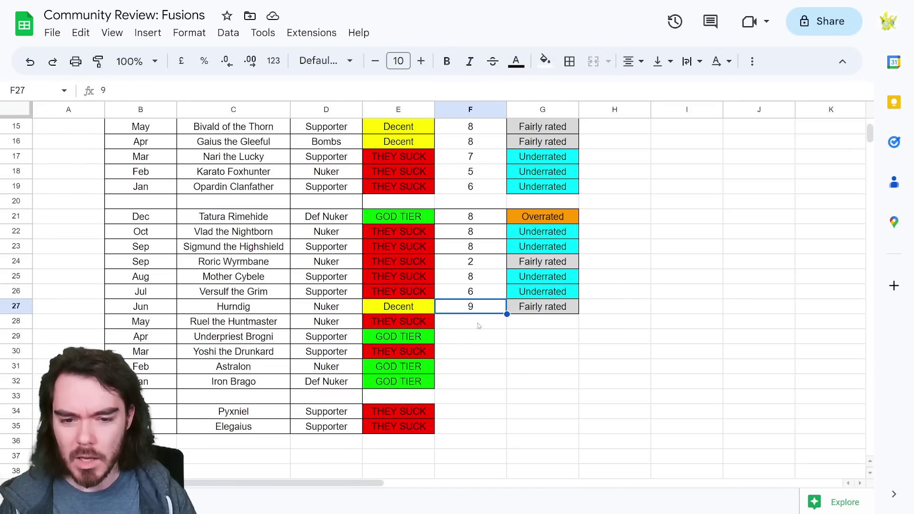
left_click(479, 327)
left_click(544, 340)
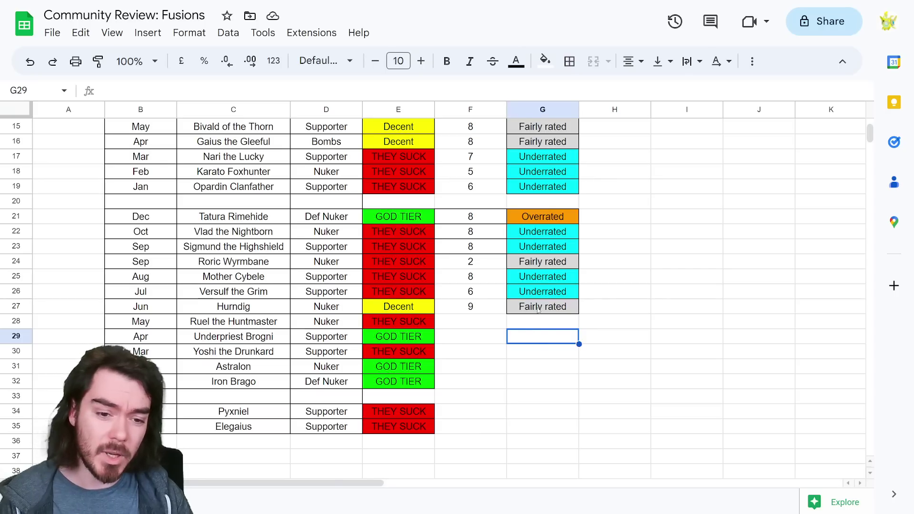
mouse_move(547, 309)
left_mouse_down()
mouse_move(405, 323)
mouse_move(562, 307)
left_mouse_up()
left_click(548, 322)
left_click(552, 307)
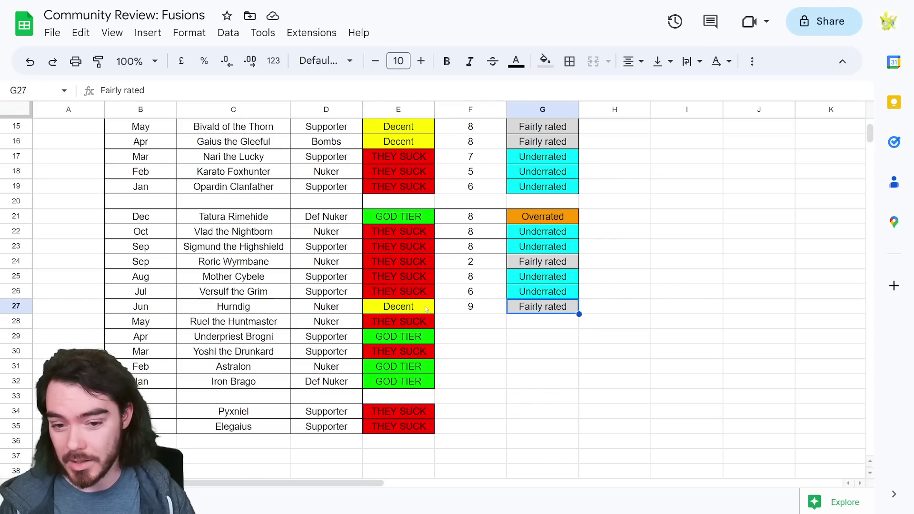
Enter a personal rating of 7 for Ruel the Huntmaster
left_click(501, 321)
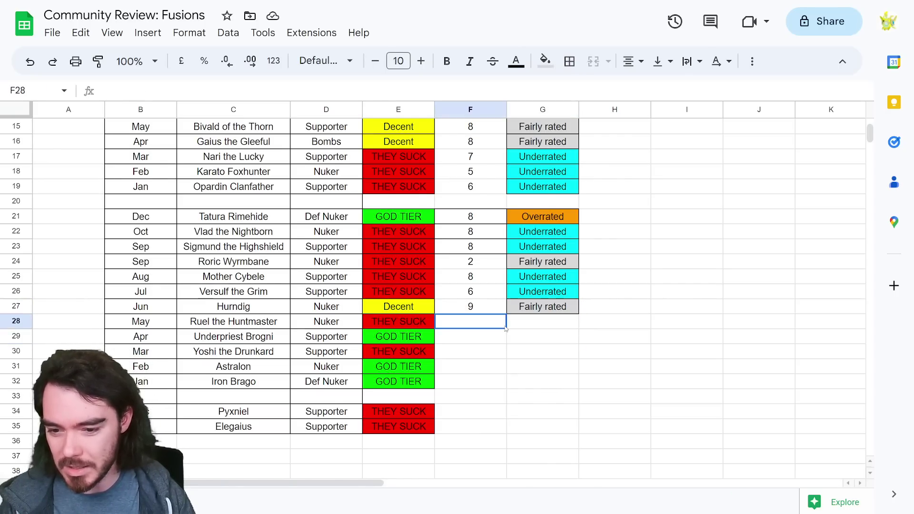
type("7")
key("Return")
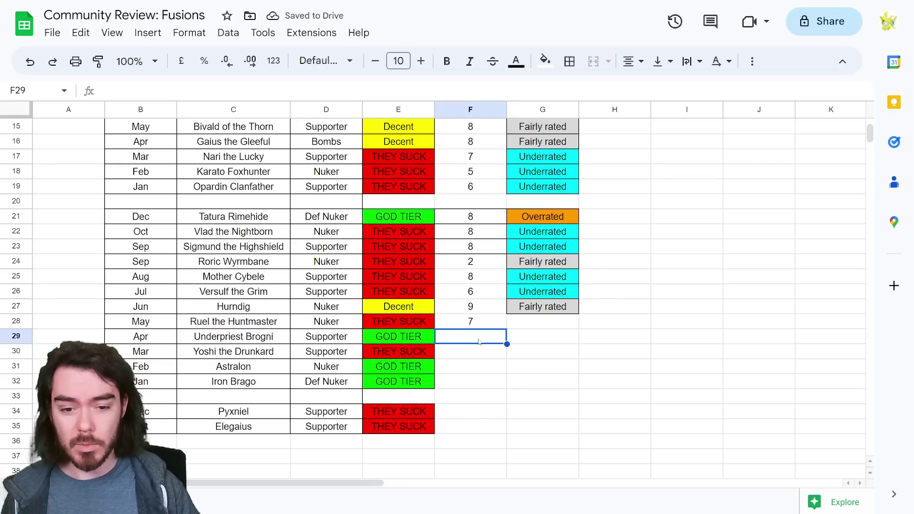
left_click(478, 325)
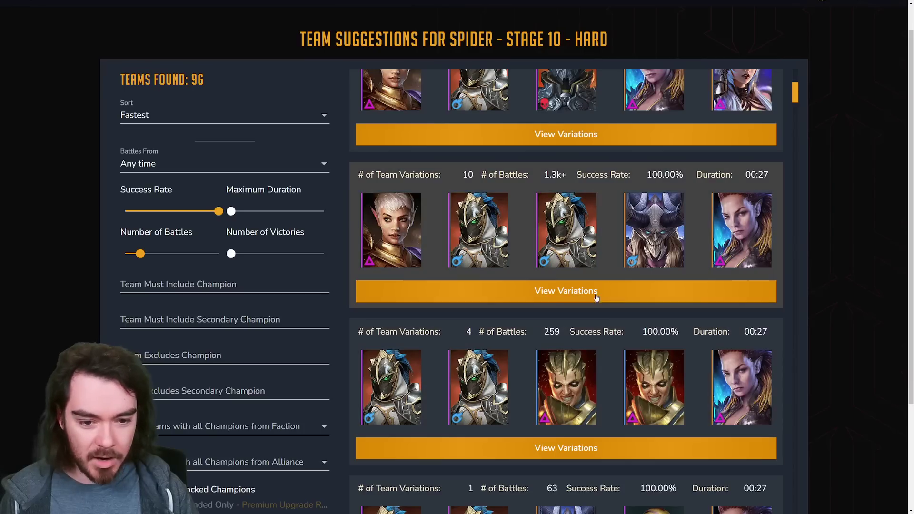
Browse the fastest team suggestions for Spider Stage 10 Hard and examine which champions the teams use
scroll(593, 295, "down", 5)
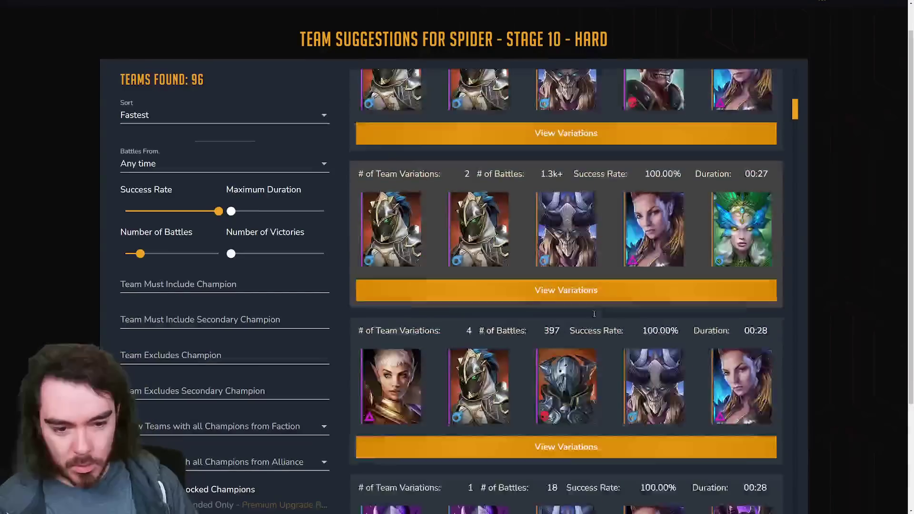
scroll(595, 317, "down", 12)
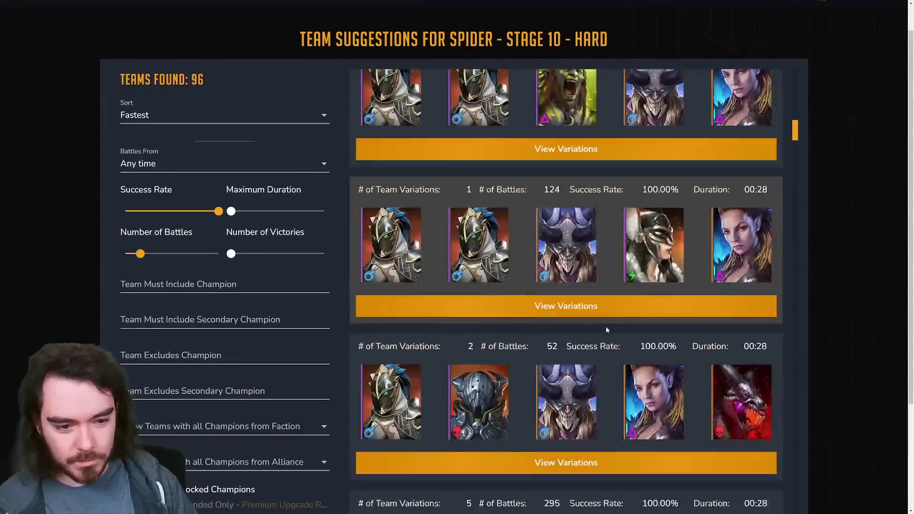
scroll(607, 330, "down", 15)
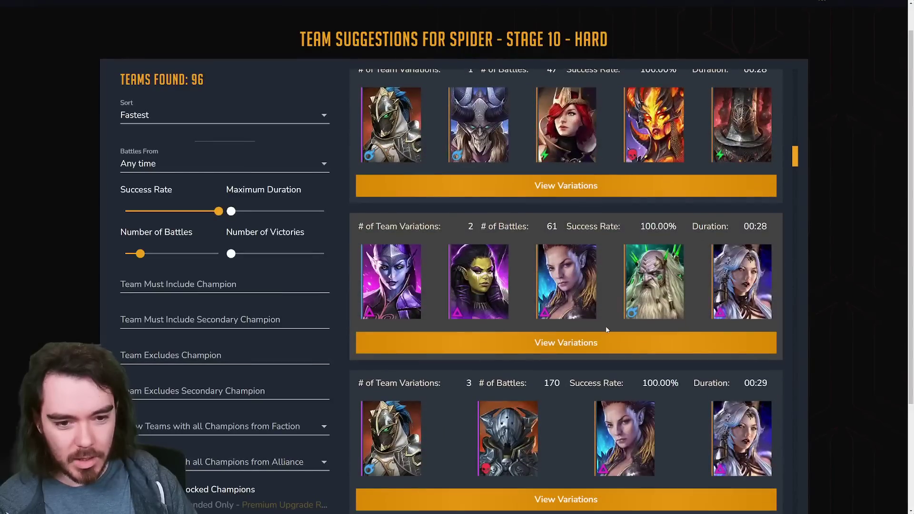
scroll(607, 329, "down", 10)
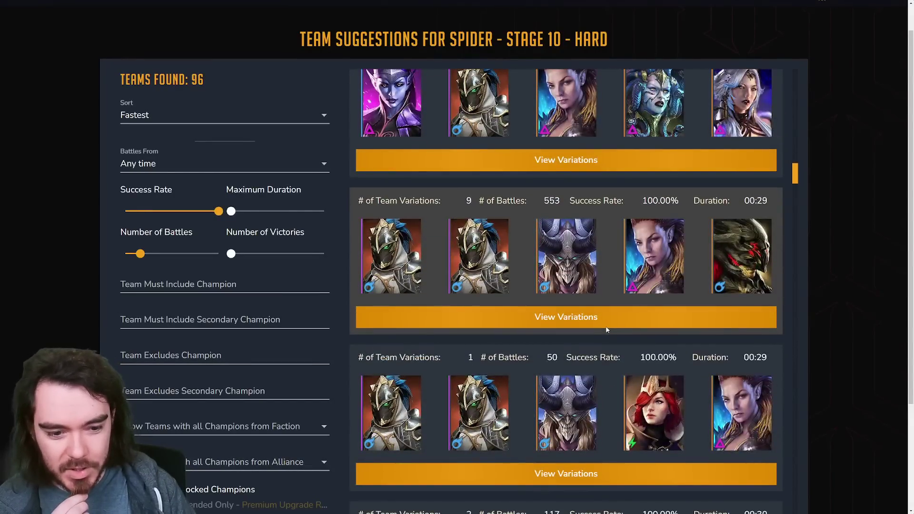
scroll(606, 330, "down", 12)
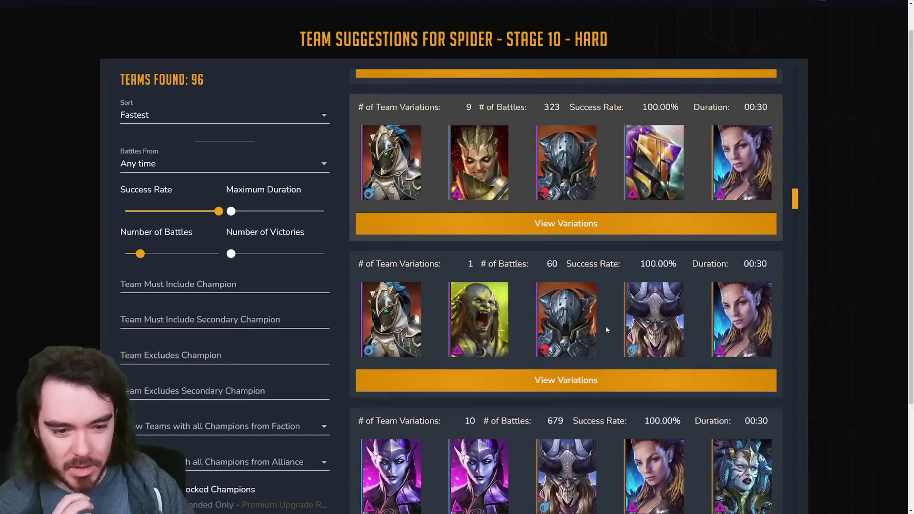
scroll(606, 329, "down", 7)
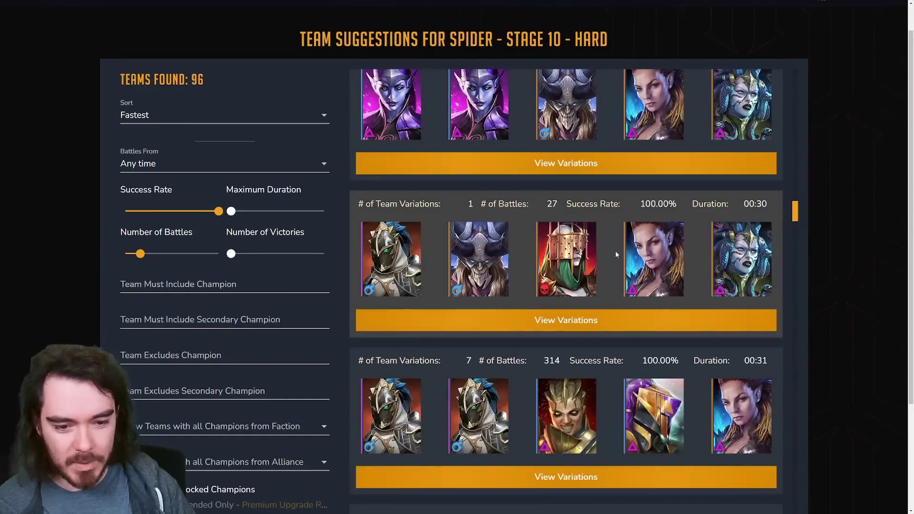
scroll(602, 255, "down", 10)
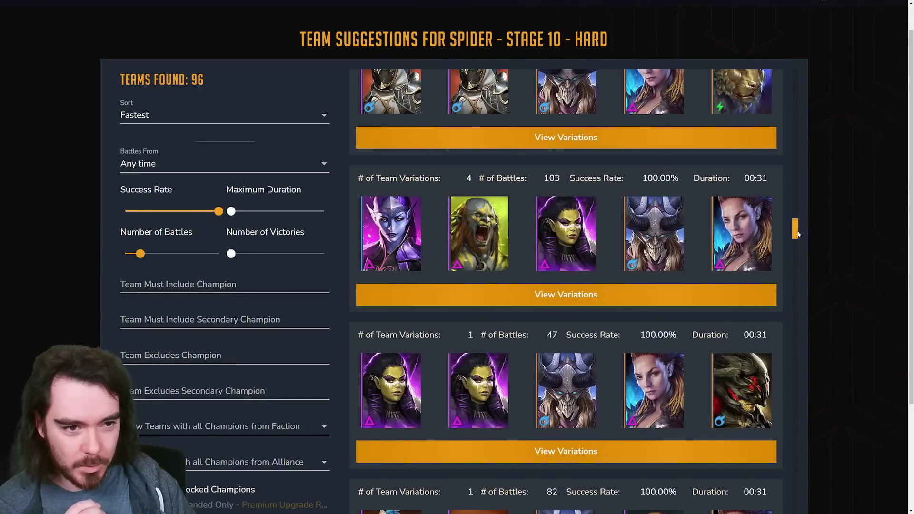
left_click_drag(798, 232, 801, 58)
scroll(672, 316, "down", 10)
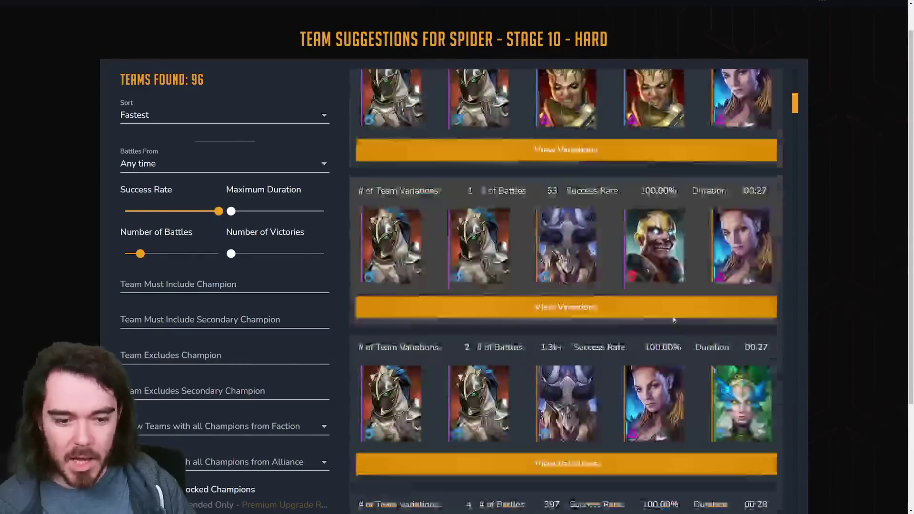
scroll(682, 312, "down", 10)
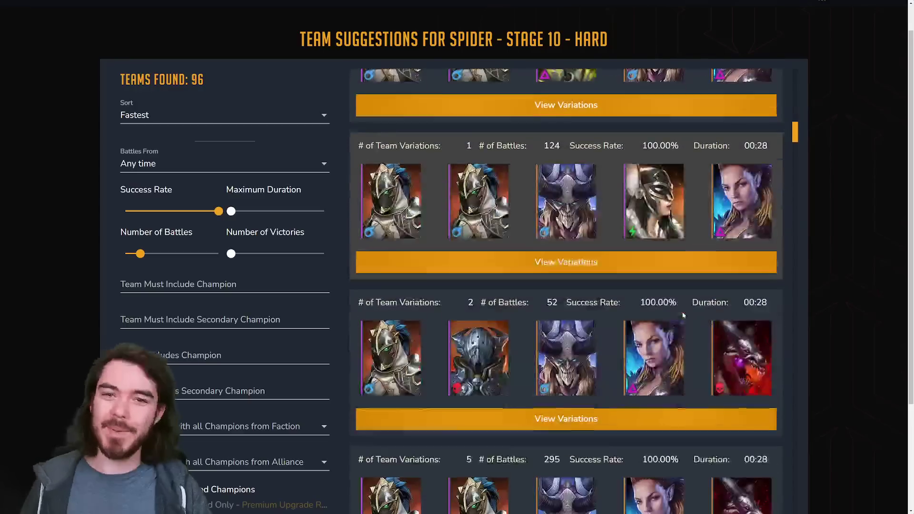
scroll(682, 312, "down", 2)
scroll(663, 141, "down", 10)
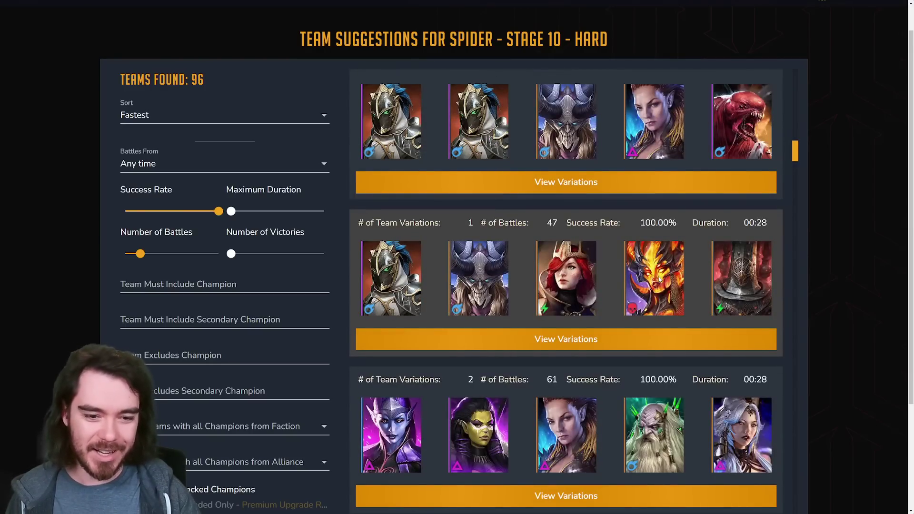
scroll(659, 279, "down", 3)
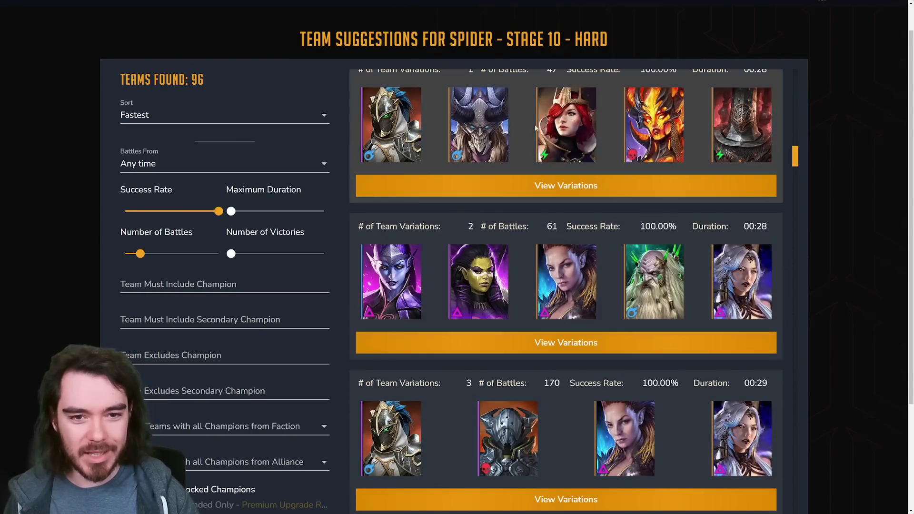
scroll(595, 215, "down", 4)
scroll(595, 215, "down", 15)
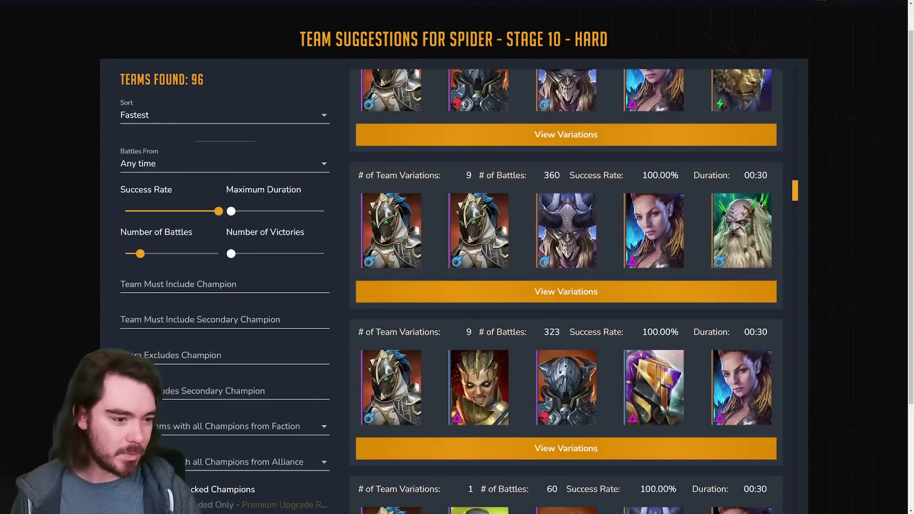
Switch back to the Community Review: Fusions sheet and copy an existing Underrated verdict cell into Ruel the Huntmaster's row
key("alt+Tab")
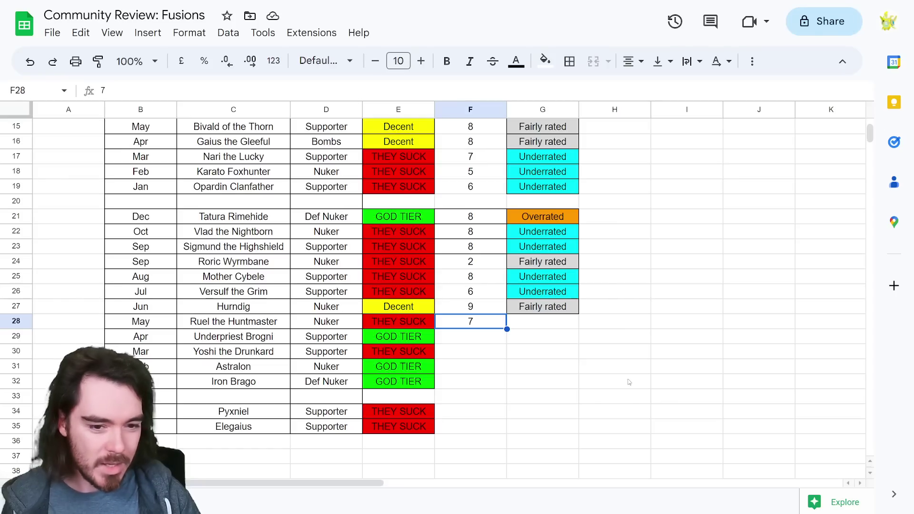
left_click(482, 336)
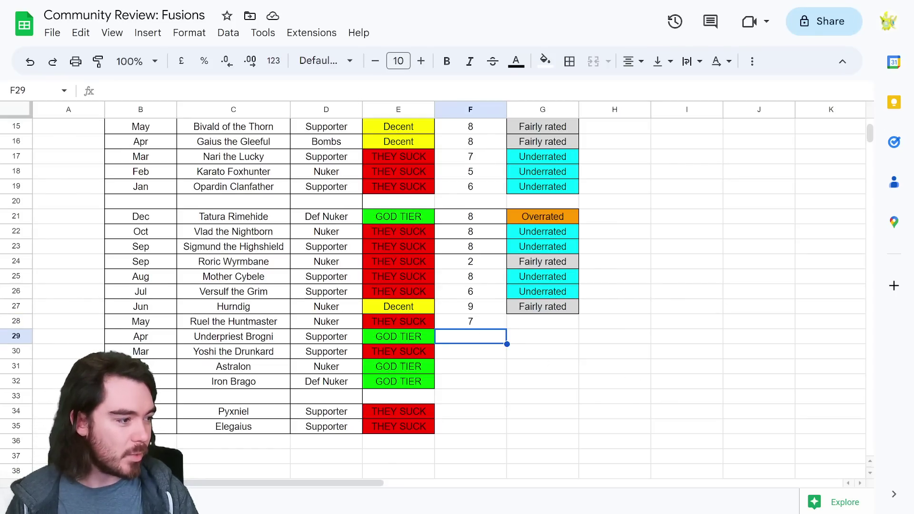
left_click(543, 321)
key("ctrl+v")
left_click(533, 351)
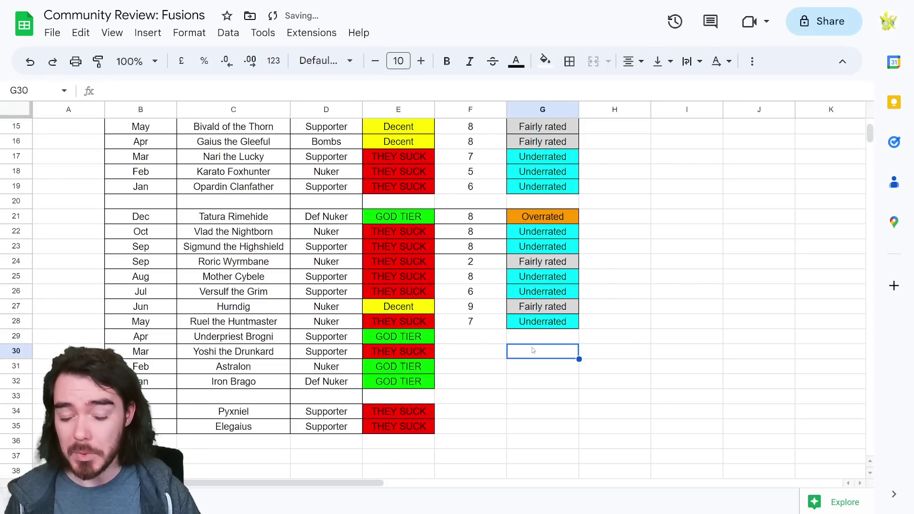
Give Underpriest Brogni a personal rating of 10 and copy Hurndig's Fairly rated verdict cell into that row
left_click(490, 339)
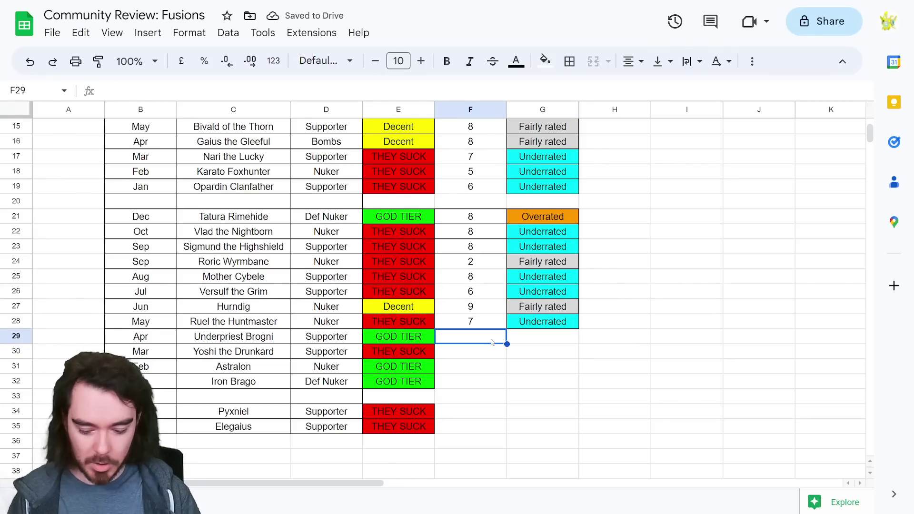
type("10")
left_click(549, 342)
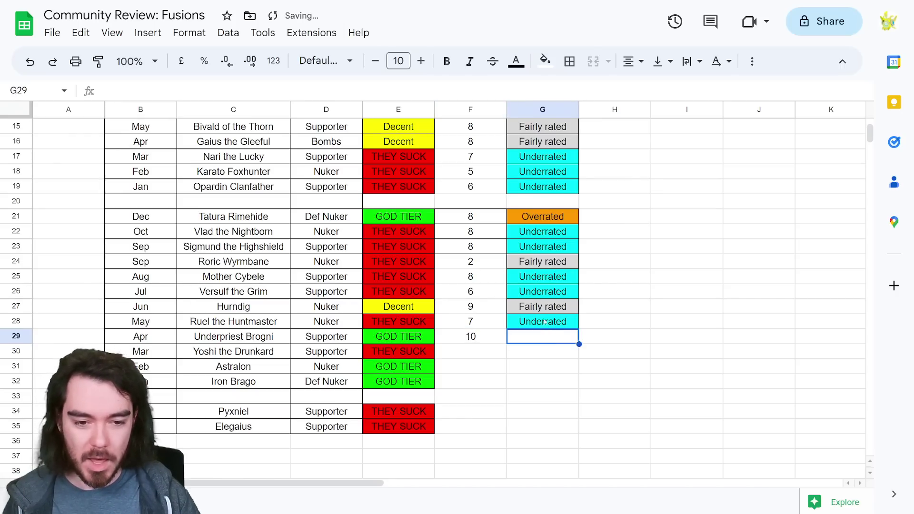
left_click(543, 307)
key("ctrl+c")
left_click(543, 337)
key("ctrl+v")
Give Yoshi the Drunkard a personal rating of 8 and copy Ruel the Huntmaster's Underrated verdict cell into that row
left_click(464, 367)
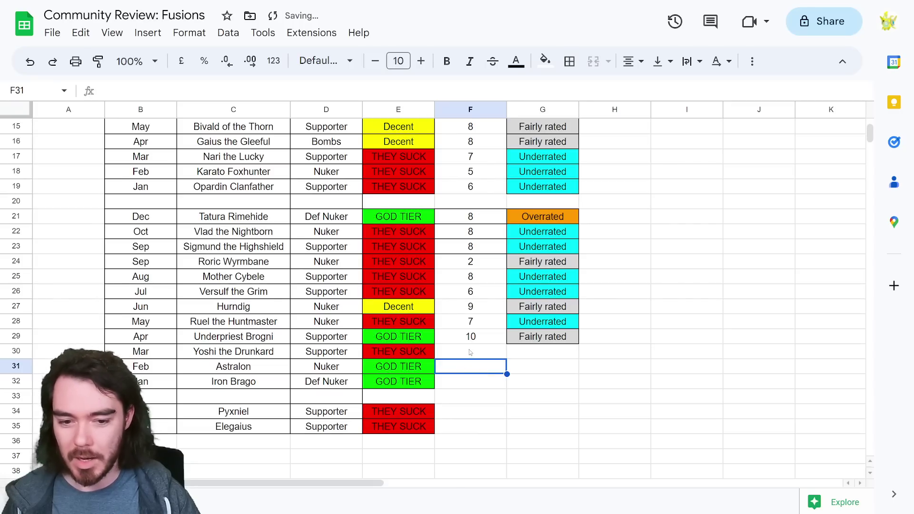
left_click(470, 352)
type("8")
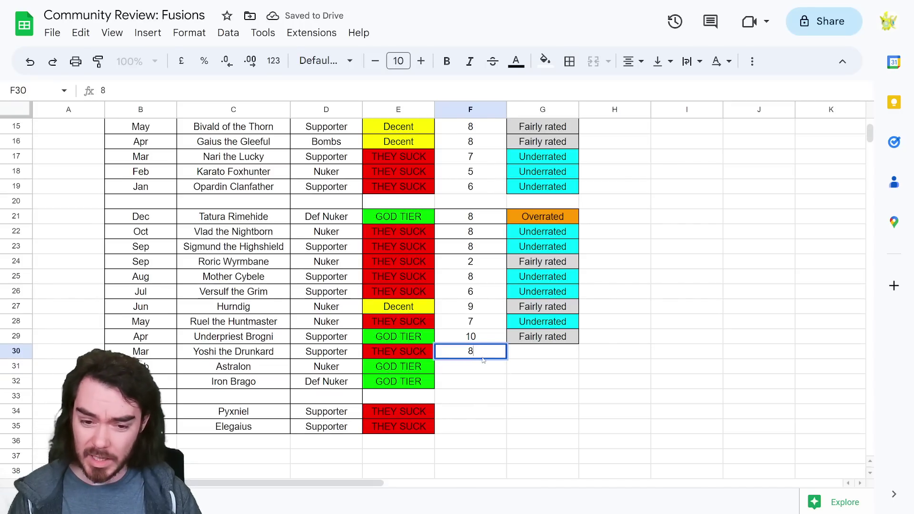
left_click(543, 355)
key("Up")
key("Up")
key("ctrl+c")
left_click(542, 352)
key("ctrl+v")
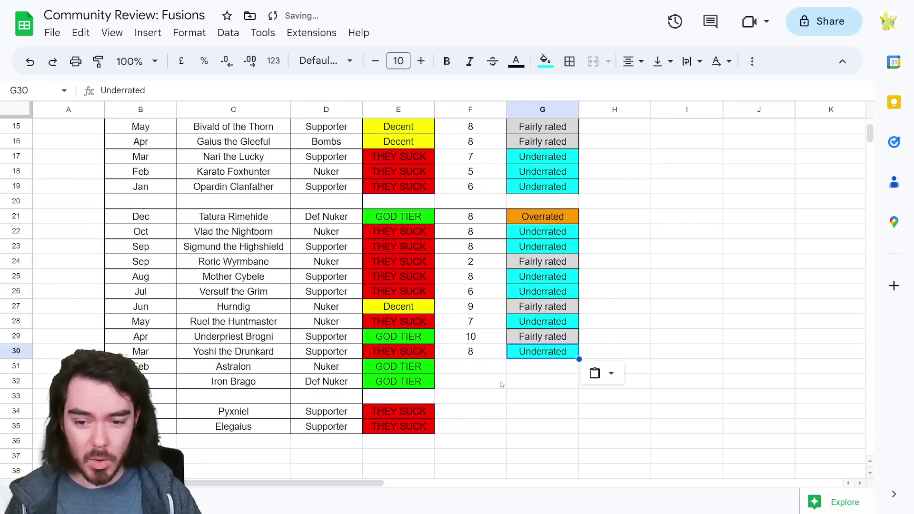
scroll(542, 362, "down", 1)
left_click(474, 342)
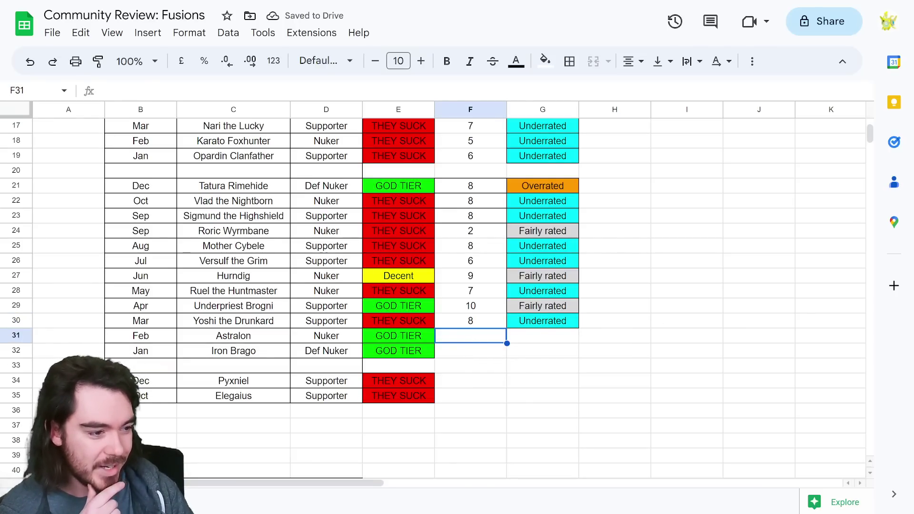
type("7")
key("Return")
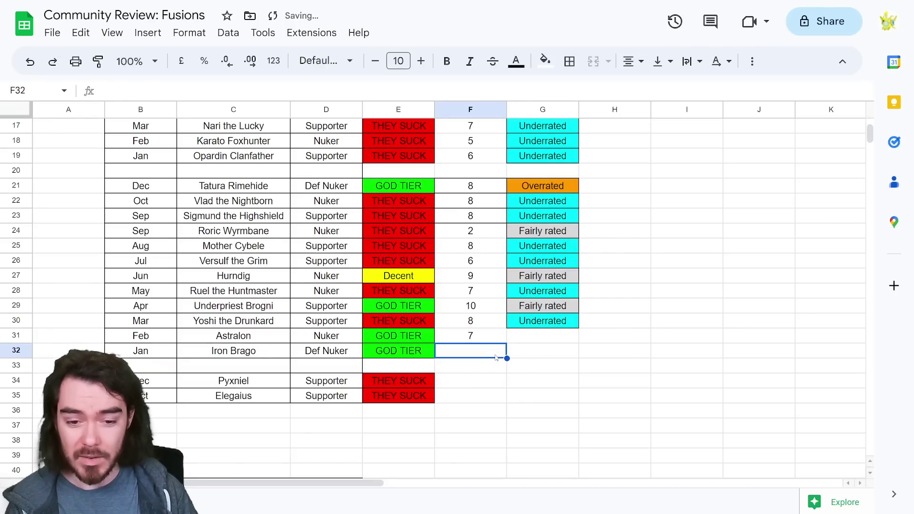
left_click(493, 337)
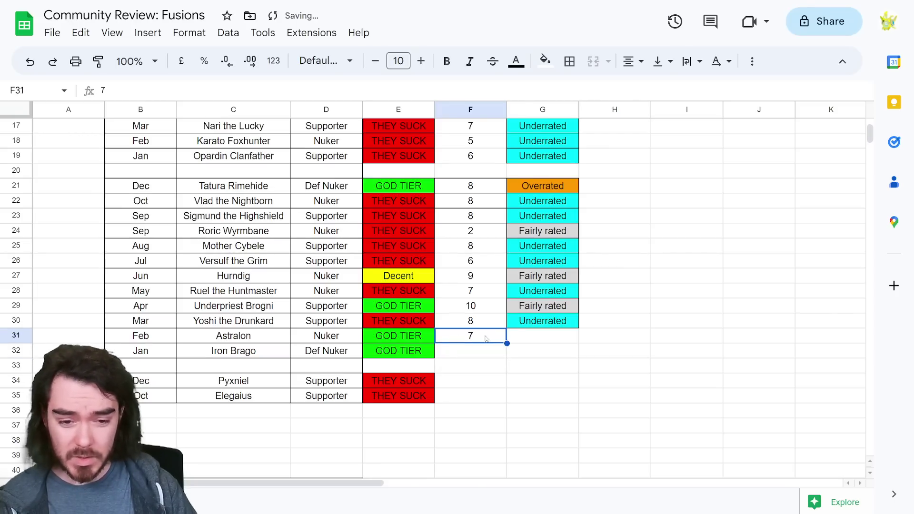
left_click(542, 186)
key("ctrl+c")
left_click(542, 335)
key("ctrl+v")
left_click(680, 323)
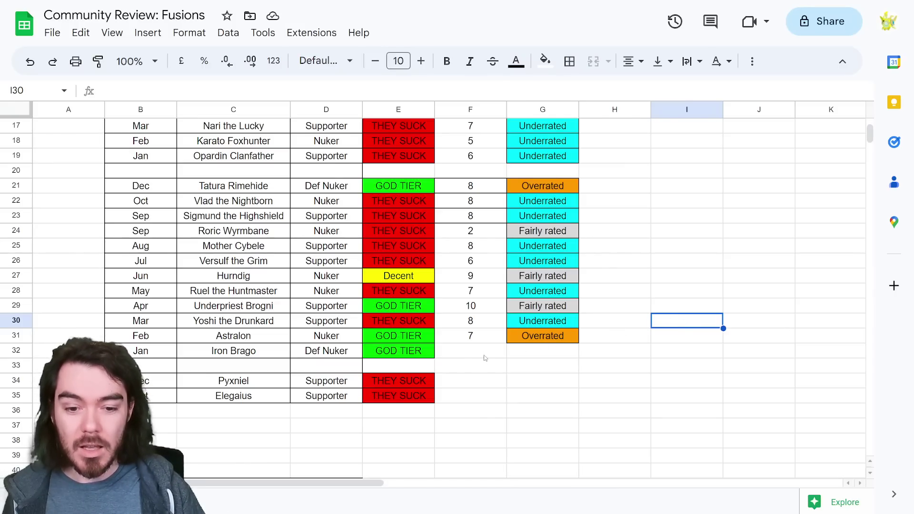
Compare Astralon's community tier and personal rating with those of the fusion champions higher up the sheet
left_click(486, 339)
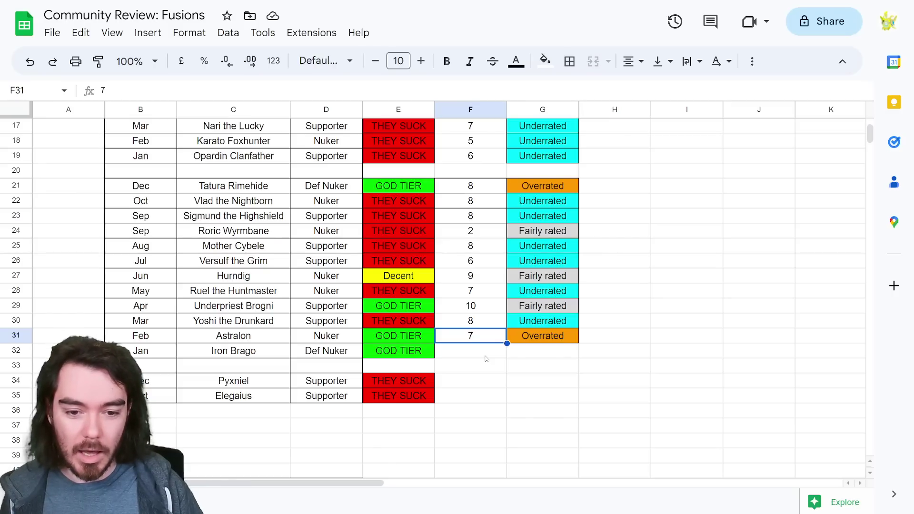
left_click(483, 355)
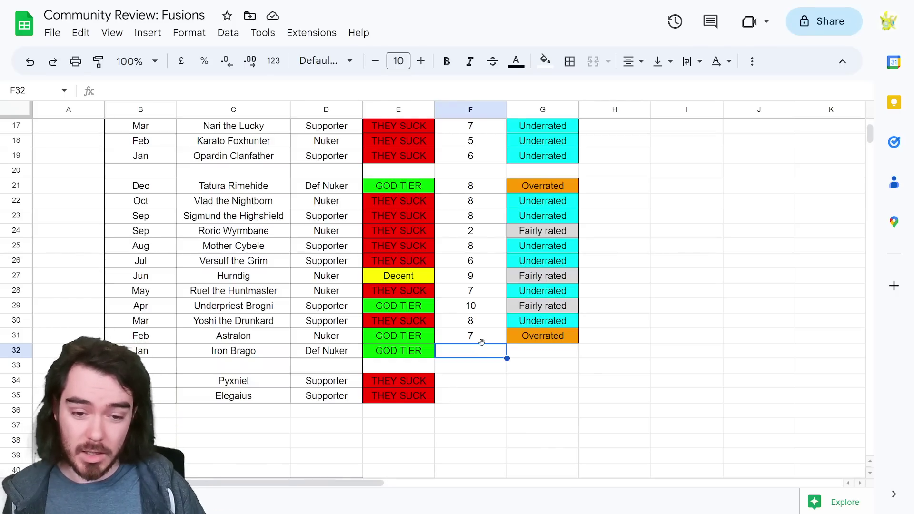
left_click(481, 343)
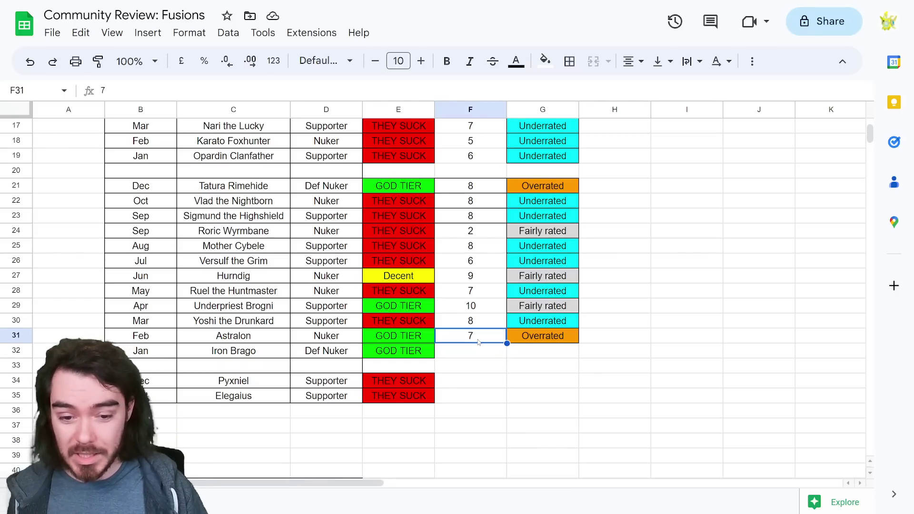
left_click(426, 338)
scroll(455, 351, "up", 2)
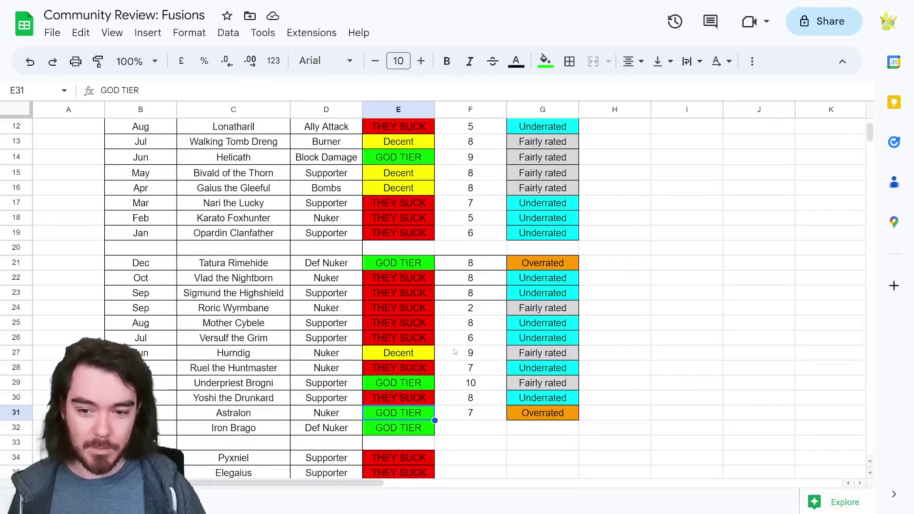
scroll(456, 395, "up", 4)
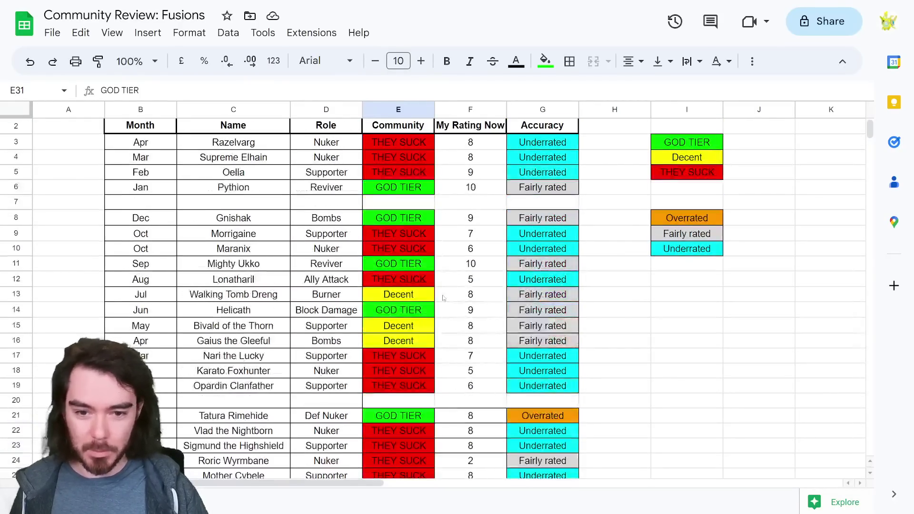
scroll(469, 345, "down", 6)
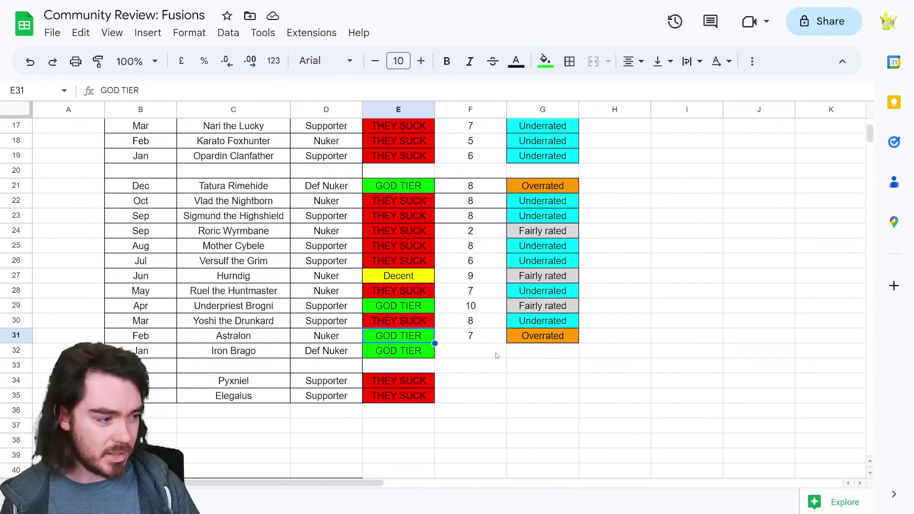
Give Iron Brago a personal rating of 8 and copy Astralon's Overrated verdict cell into that row
left_click(490, 354)
type("8")
left_click(544, 365)
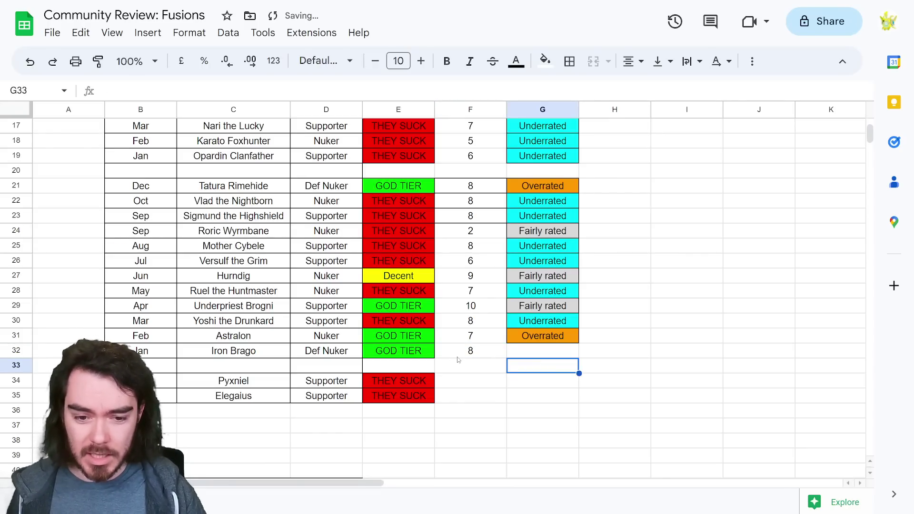
left_click(472, 358)
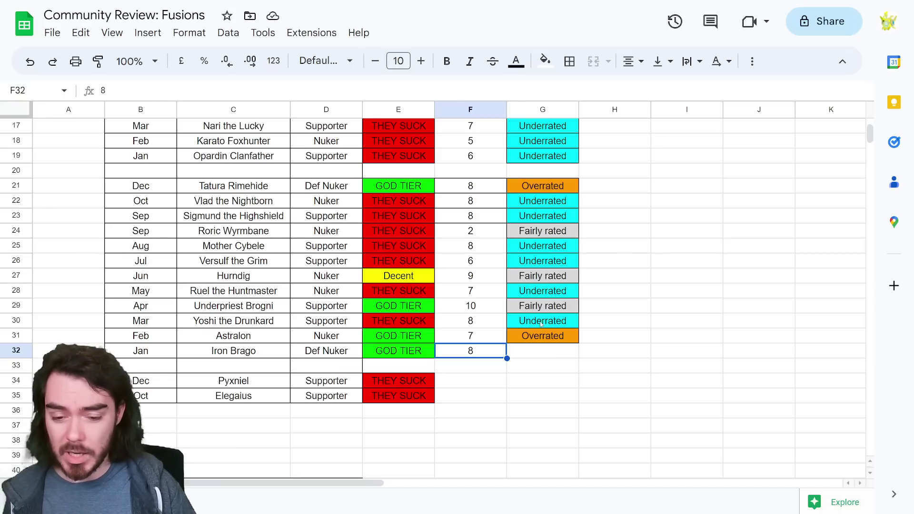
left_click_drag(551, 339, 543, 350)
key("ctrl+d")
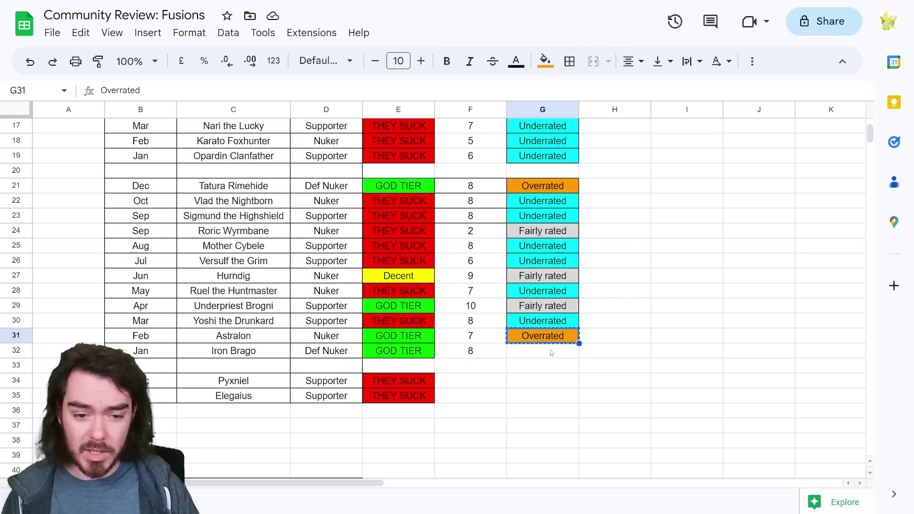
key("Right")
key("Right")
key("Left")
key("Left")
key("Left")
key("Left")
key("Down")
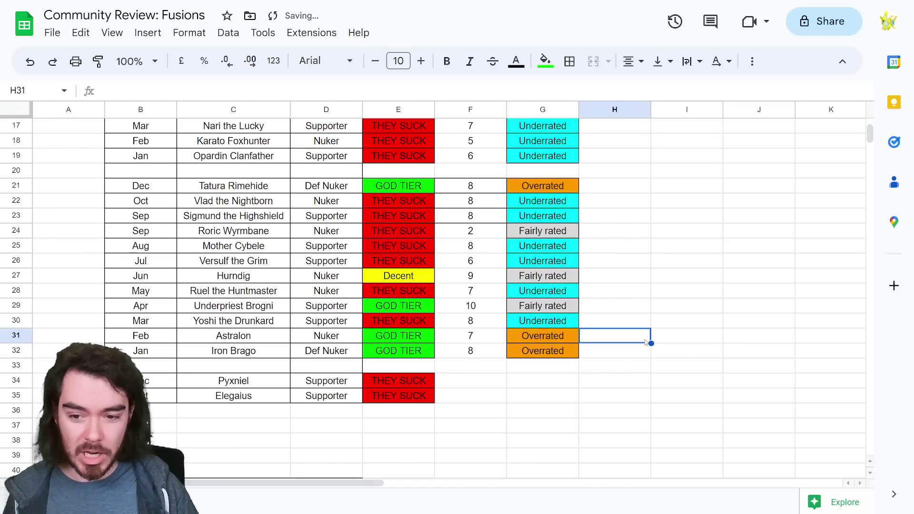
left_click(392, 188)
left_click(422, 353)
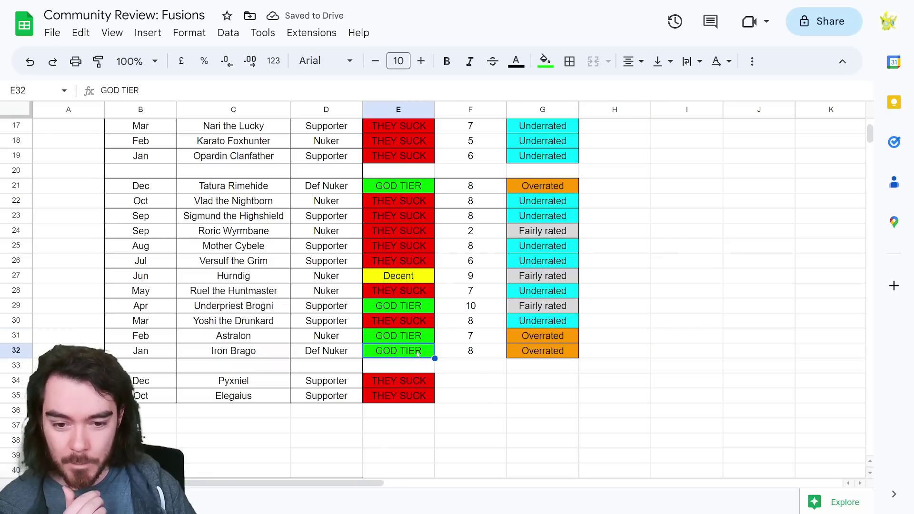
left_click(651, 350)
left_click(668, 351)
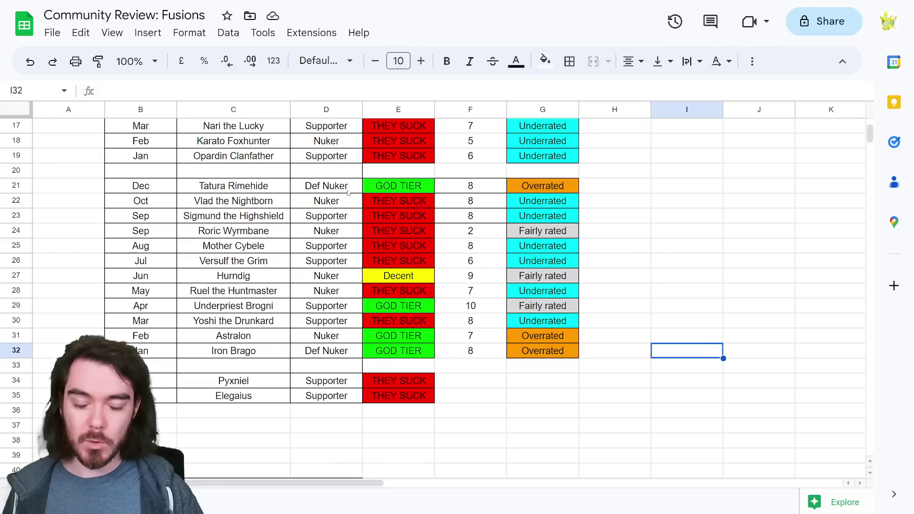
left_click(631, 367)
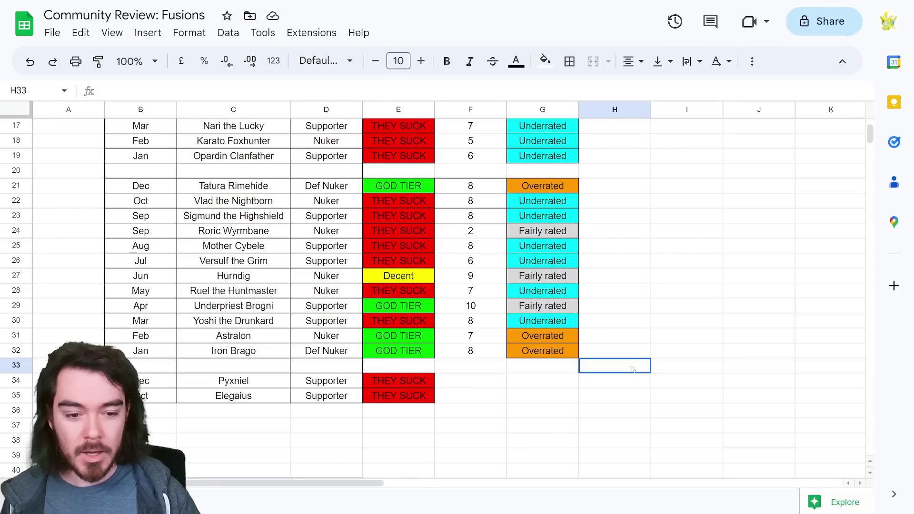
left_click(709, 372)
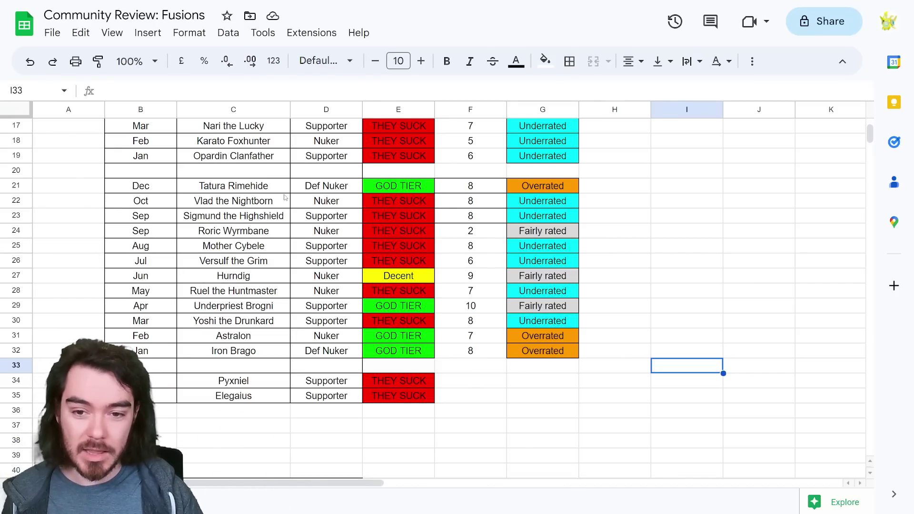
left_click(352, 191)
left_click(340, 355)
left_click(612, 366)
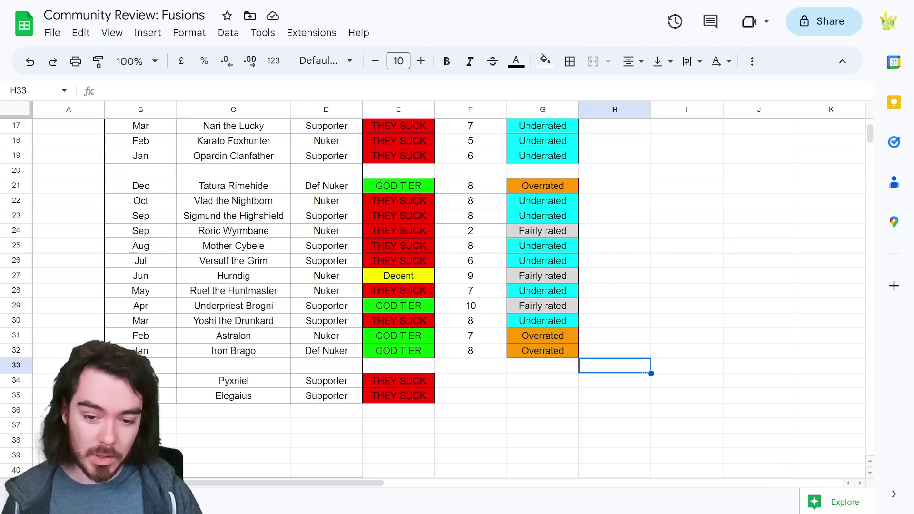
Give Pyxniel a personal rating of 5 and Elegaius a personal rating of 3
left_click(476, 381)
type("5")
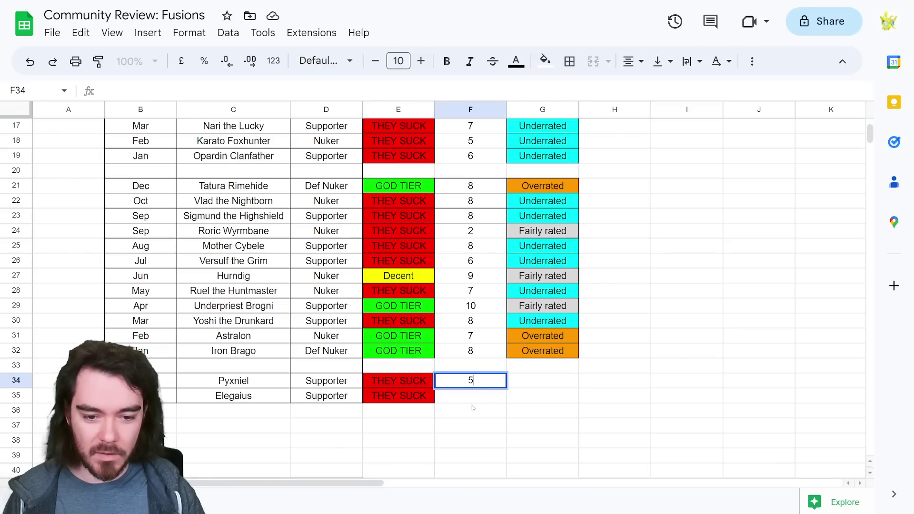
left_click(473, 410)
key("Up")
type("3")
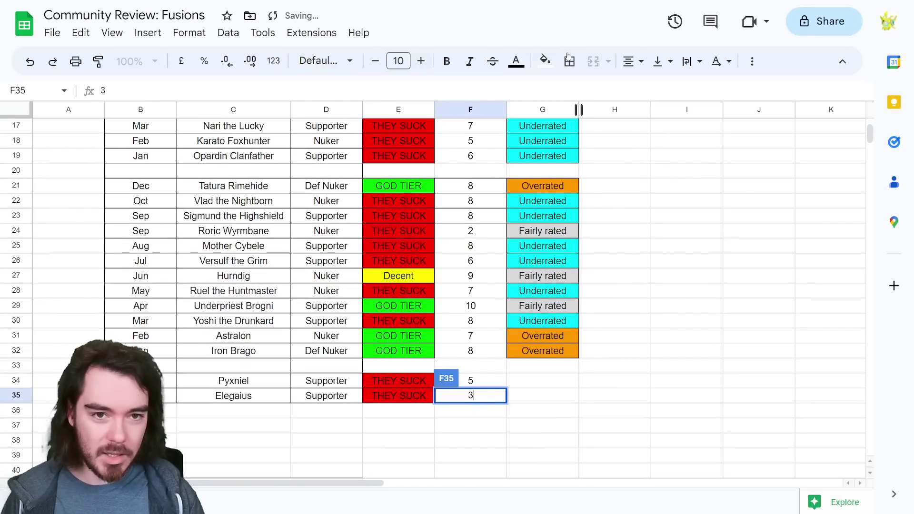
Copy an existing Fairly rated verdict cell into the accuracy cells of the Pyxniel and Elegaius rows
key("ctrl+minus")
key("ctrl+minus")
key("ctrl+minus")
key("ctrl+minus")
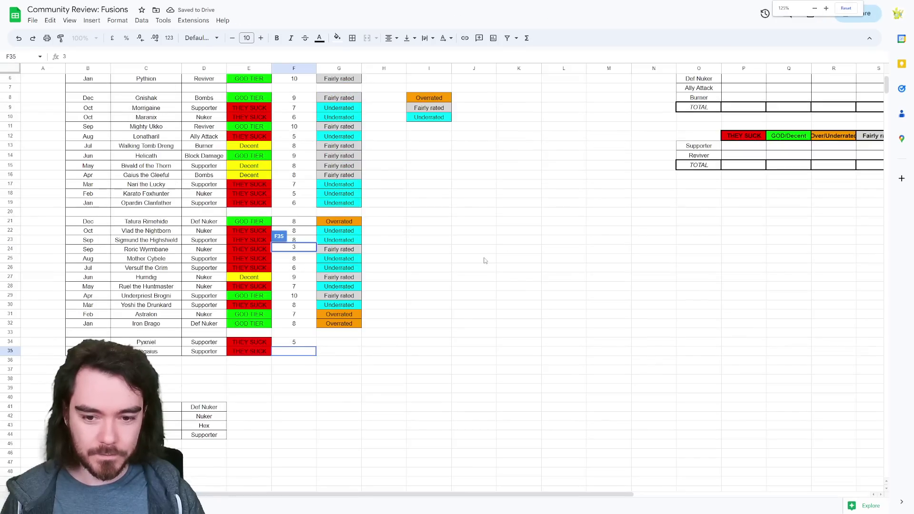
left_click(333, 326)
key("ctrl+c")
left_click_drag(338, 370, 338, 380)
key("ctrl+v")
left_click(474, 324)
scroll(594, 338, "up", 1)
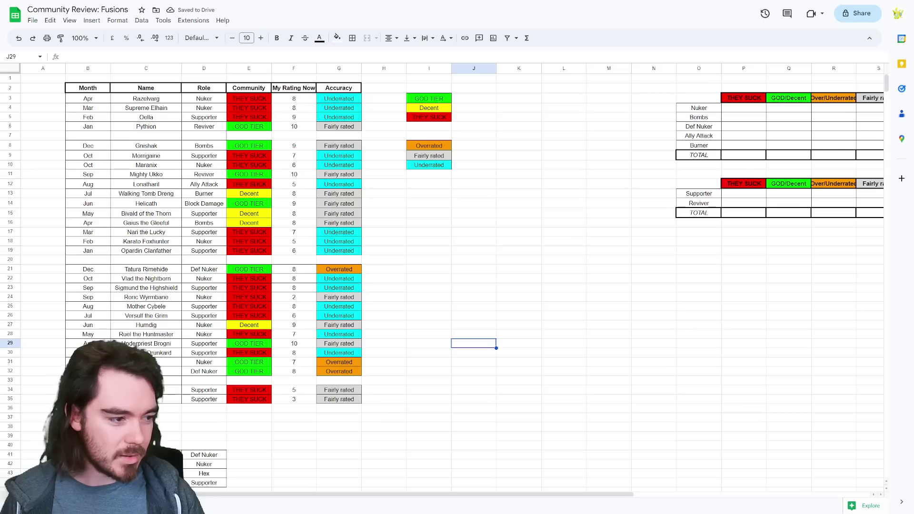
Compare the community tiers with the personal ratings and accuracy verdicts across the blocks of THEY SUCK champions in the table
left_click(490, 186)
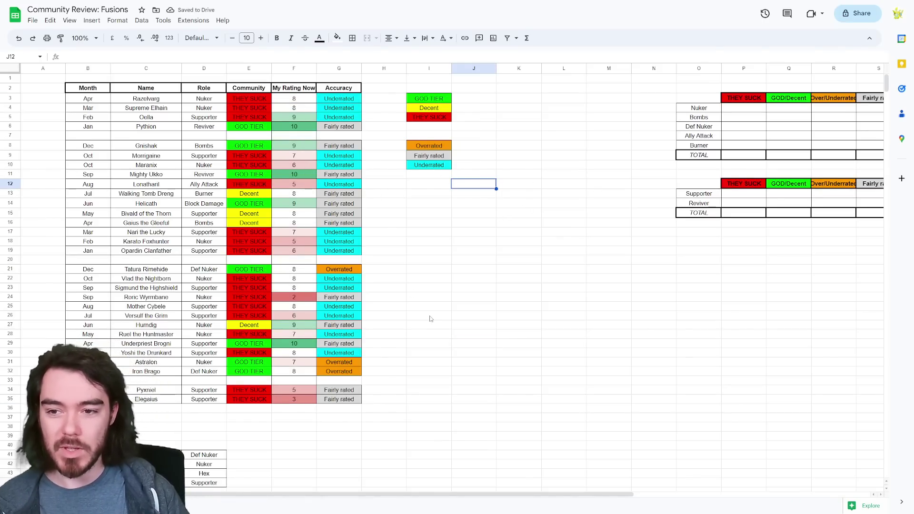
left_click(484, 272)
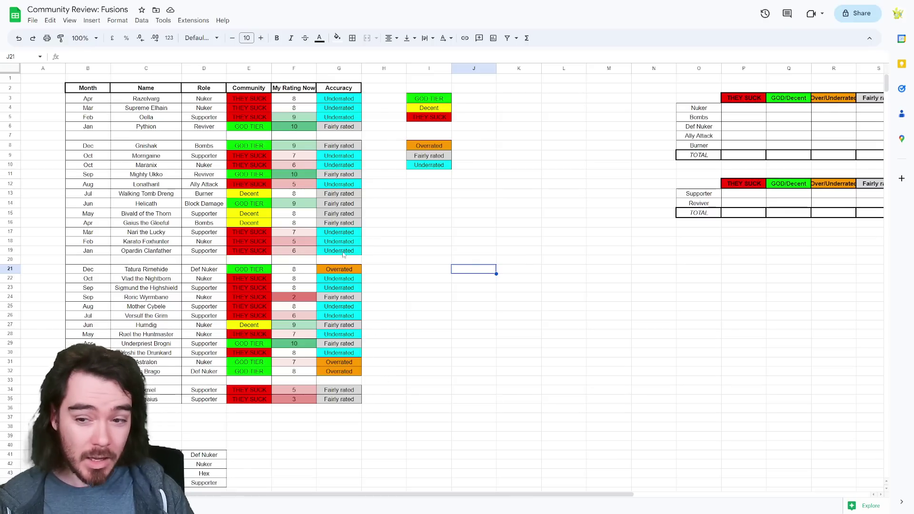
left_click_drag(343, 243, 339, 99)
left_click(474, 203)
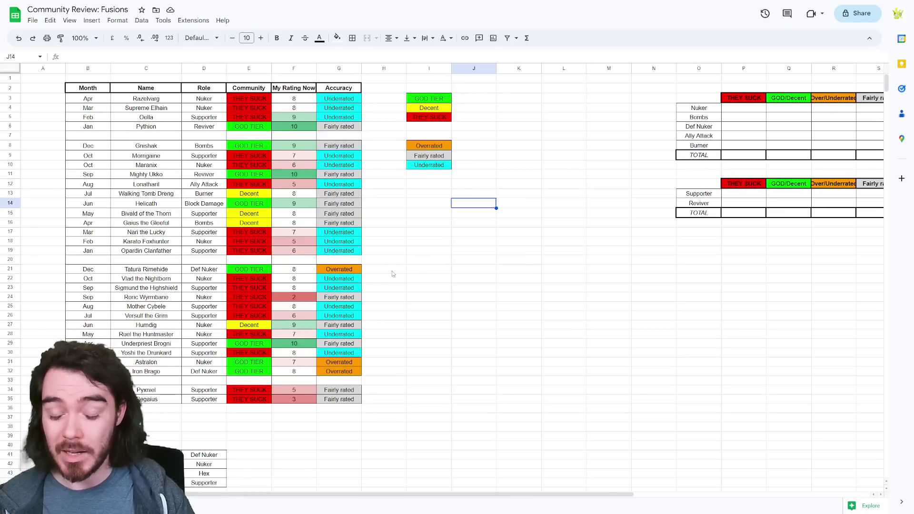
left_click(466, 280)
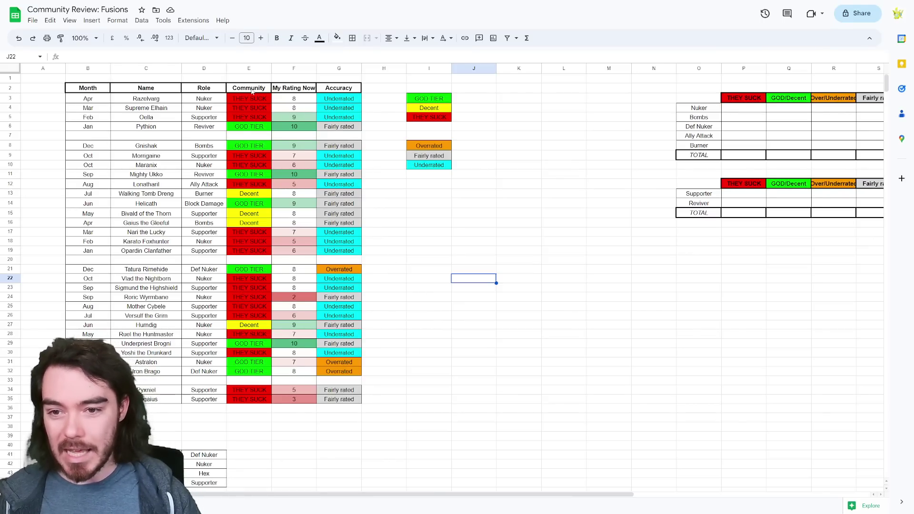
left_click_drag(249, 99, 249, 117)
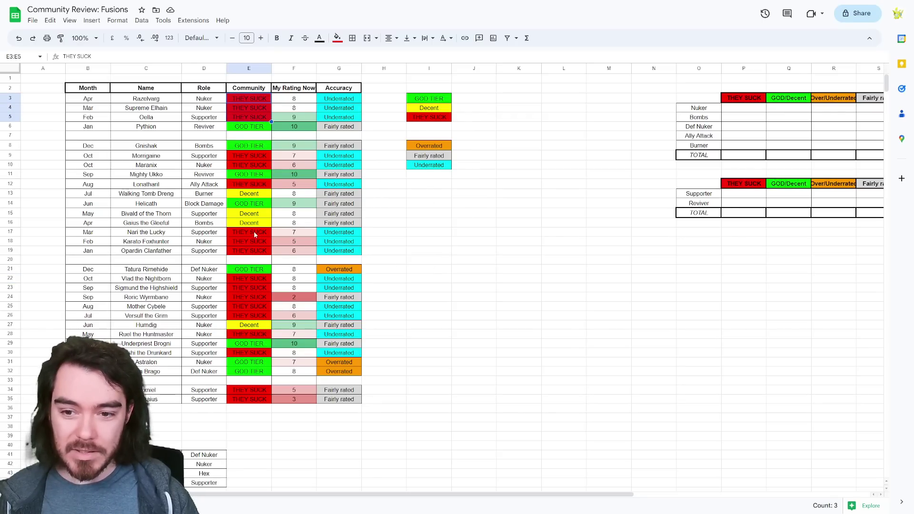
left_click_drag(253, 232, 253, 242)
left_click(429, 253)
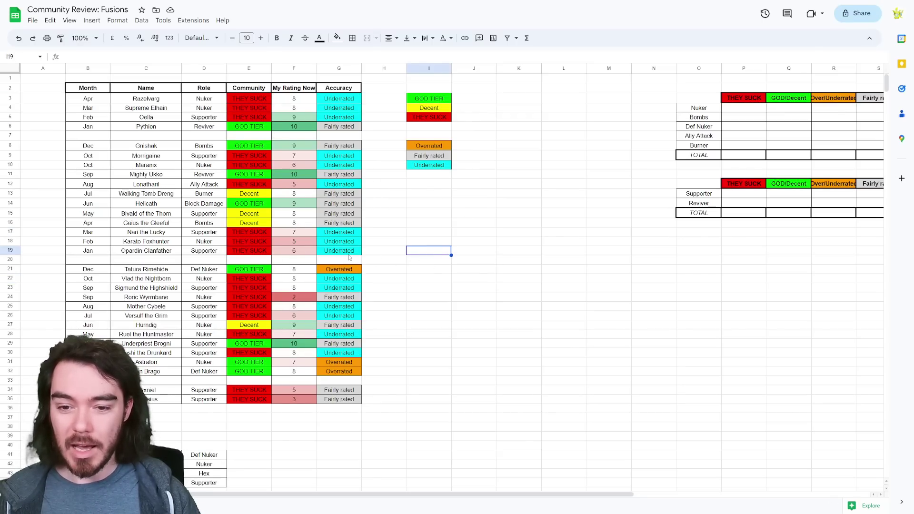
left_click_drag(336, 101, 341, 117)
left_click_drag(249, 99, 339, 117)
left_click(402, 242)
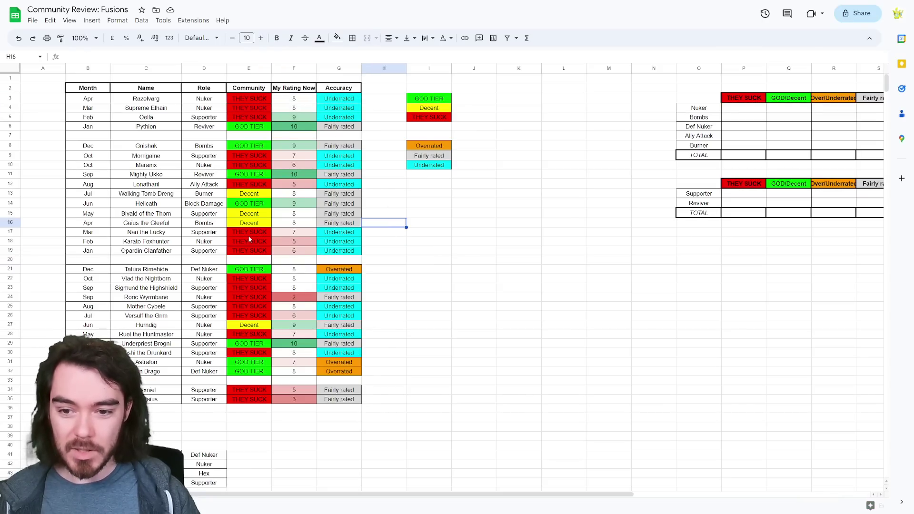
left_click_drag(256, 237, 339, 256)
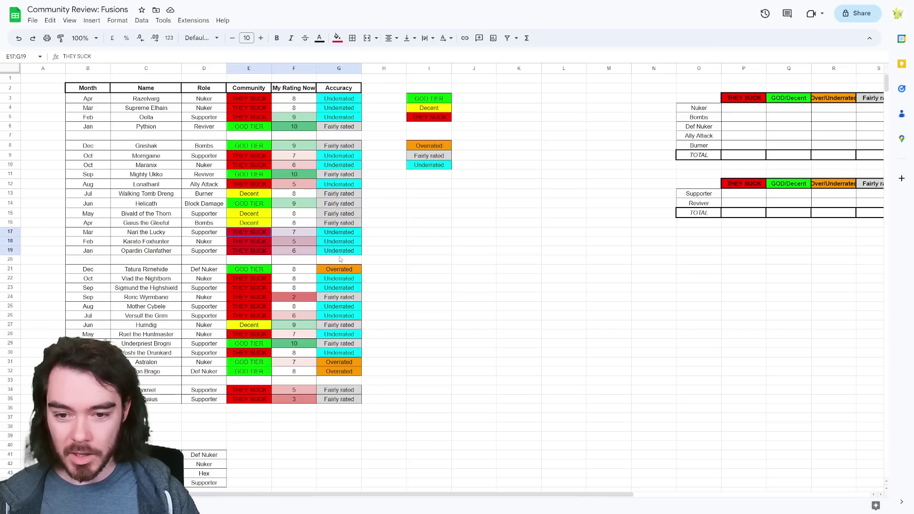
left_click(419, 250)
left_click_drag(250, 279, 342, 319)
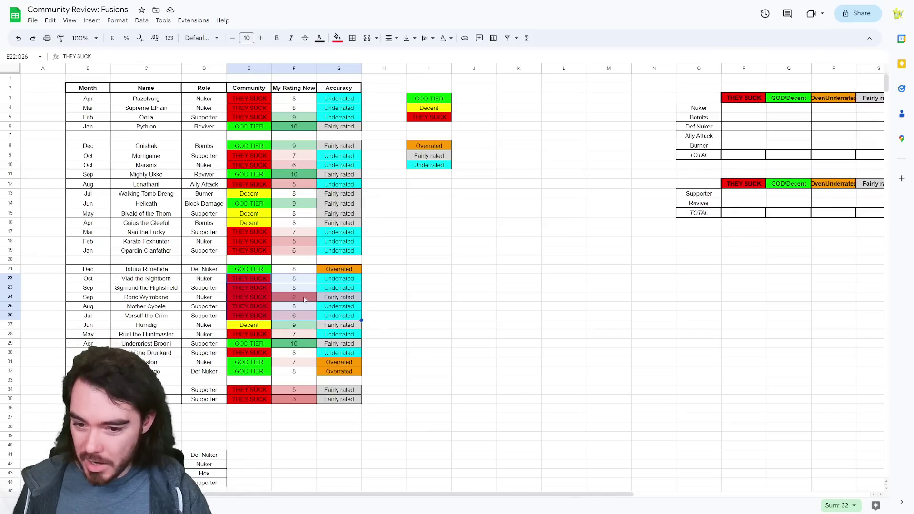
left_click(394, 300)
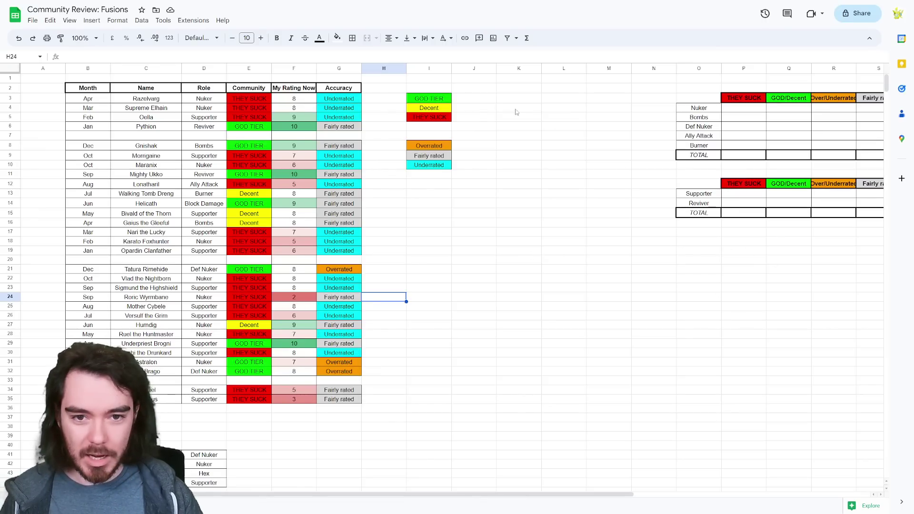
Paste the community tier counts beside the tier legend: 8 for GOD TIER, 4 for Decent and 18 for THEY SUCK
left_click(485, 102)
key("ctrl+v")
left_click(524, 166)
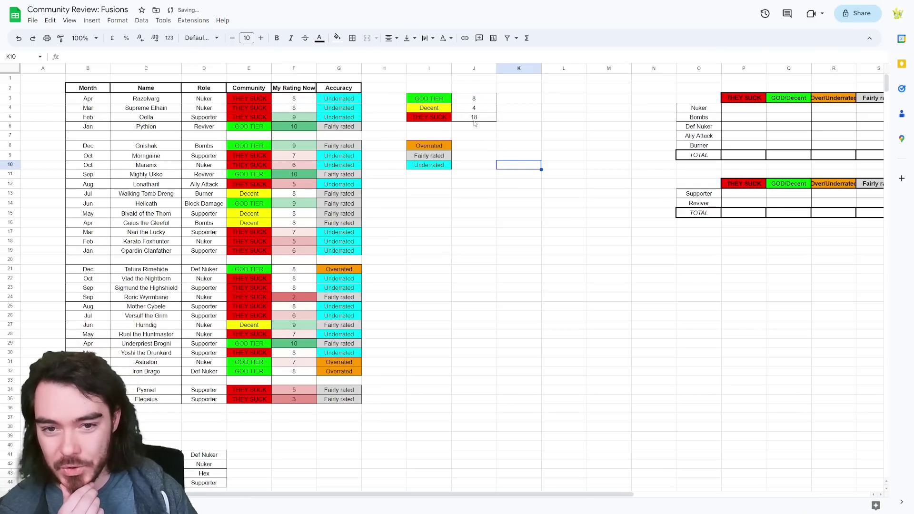
Examine how the GOD TIER and Decent counts compare with the THEY SUCK count
left_click(439, 101)
left_click(482, 105)
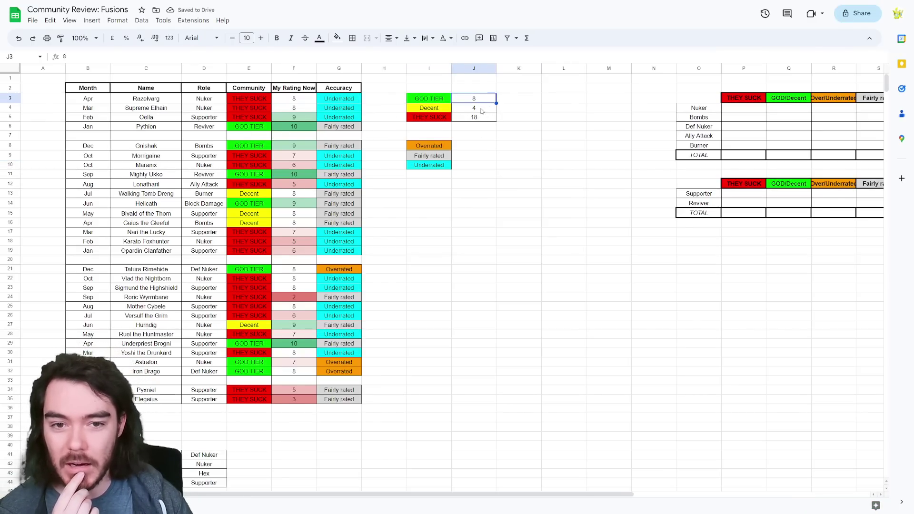
left_click(464, 109)
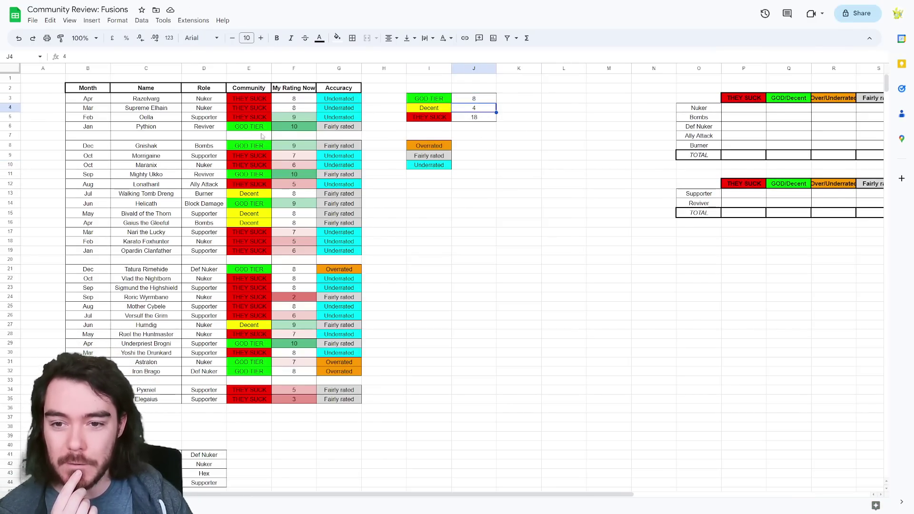
left_click(552, 160)
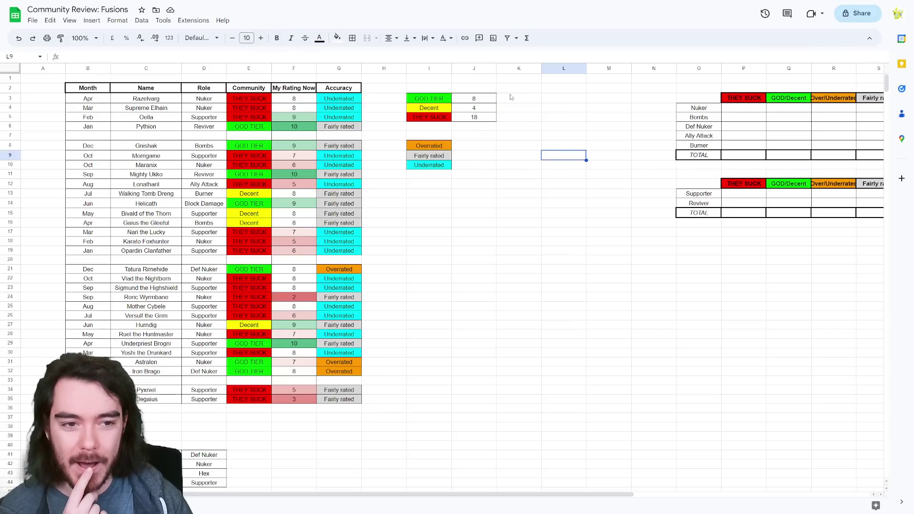
mouse_move(481, 99)
left_mouse_down()
mouse_move(481, 117)
mouse_move(476, 100)
mouse_move(476, 108)
left_mouse_up()
left_click(564, 108)
left_click(484, 119)
left_click(506, 134)
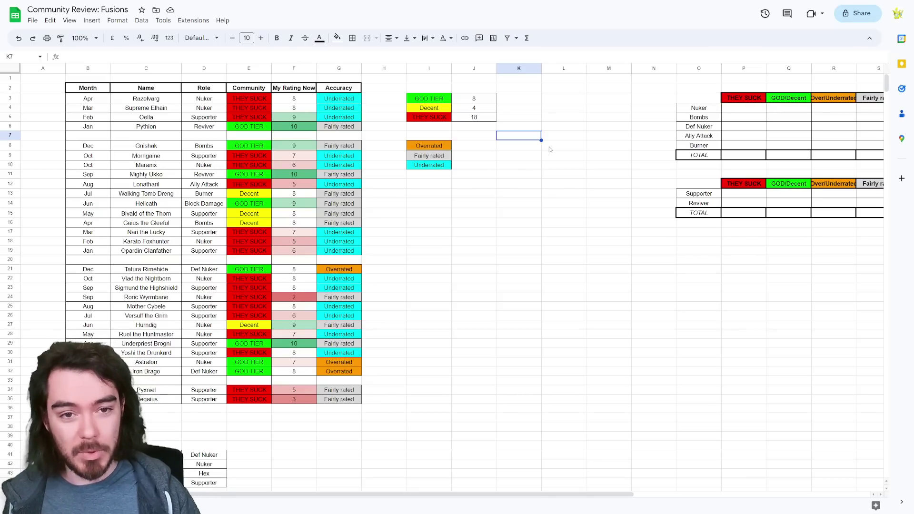
left_click(475, 119)
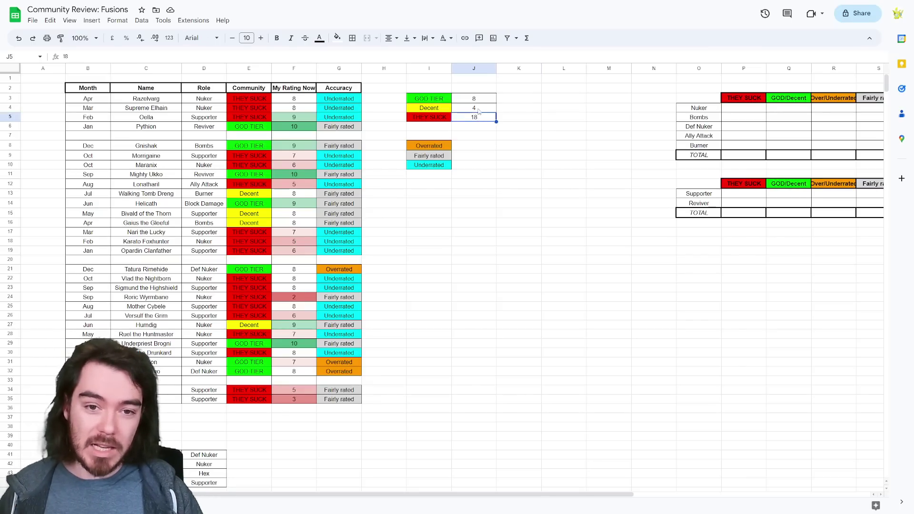
left_click(545, 119)
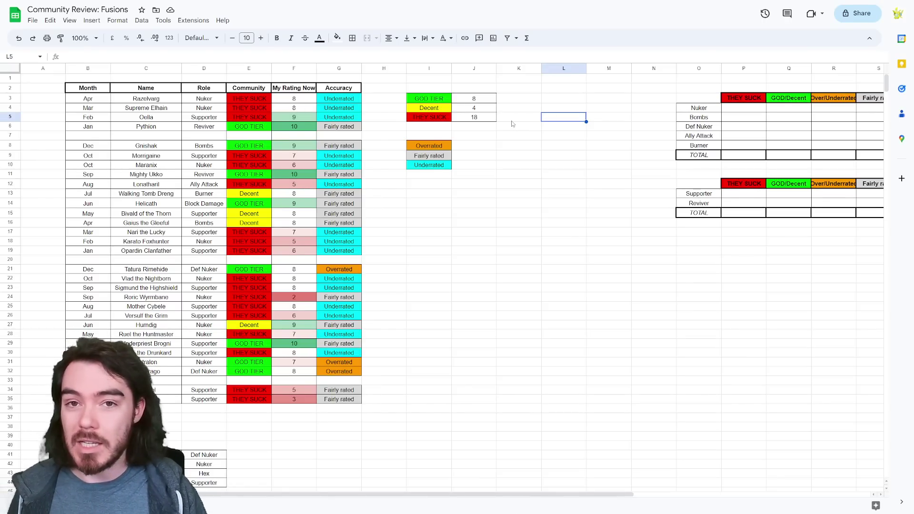
left_click(521, 118)
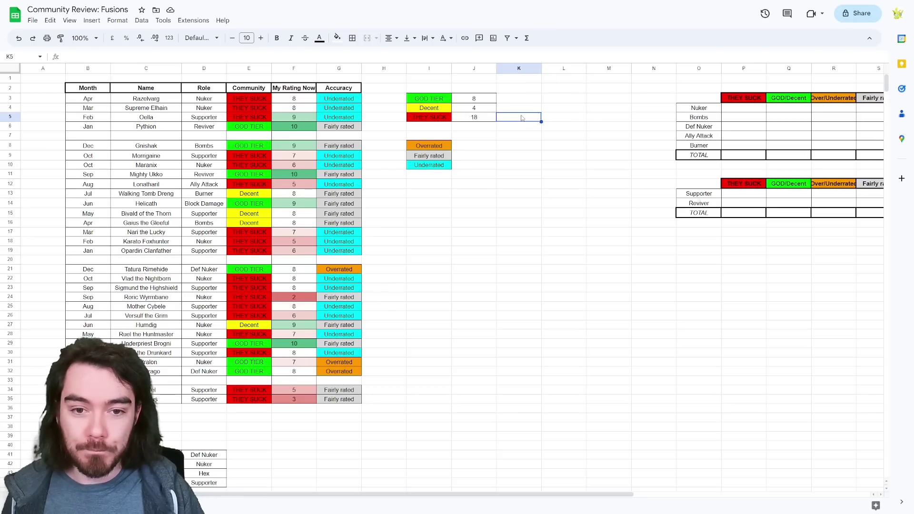
left_click(532, 137)
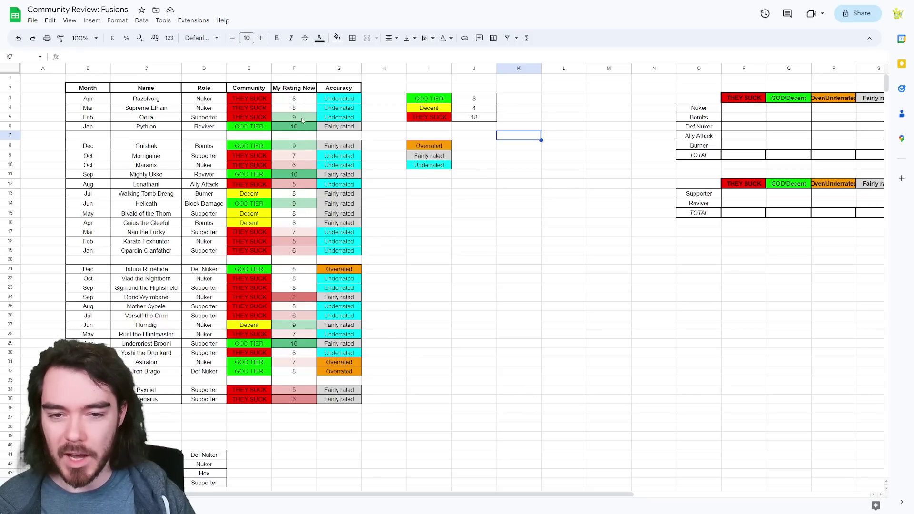
Go through the Decent, GOD TIER and THEY SUCK legend entries and review the count beside each tier
left_click(445, 109)
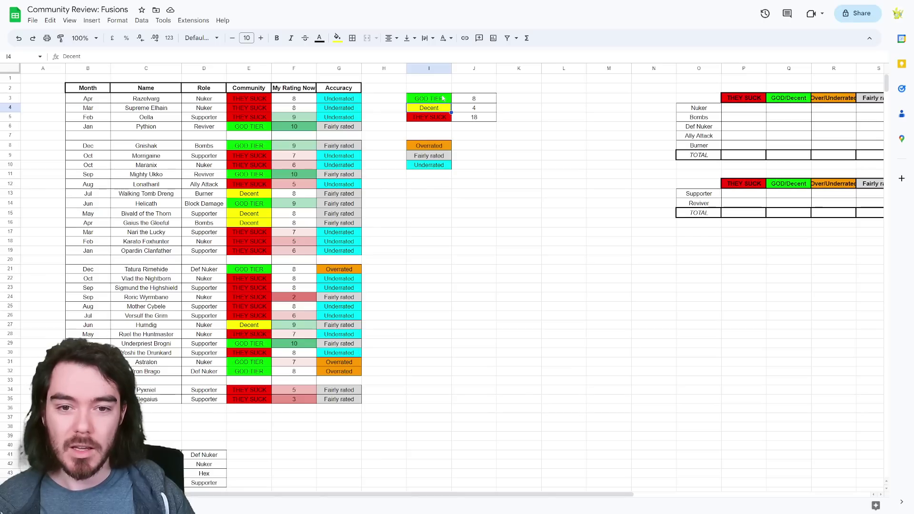
left_click(443, 98)
key("Right")
key("Right")
left_click(440, 119)
left_click(490, 118)
left_click(490, 147)
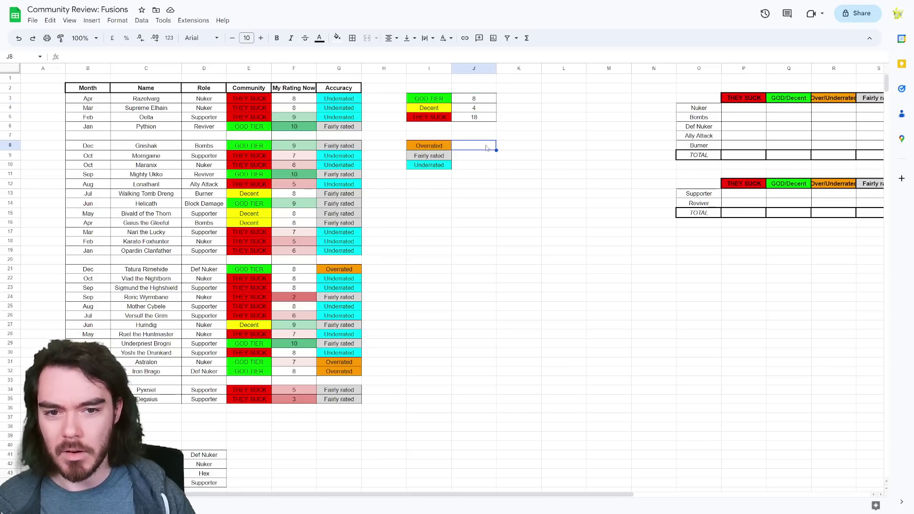
left_click(447, 118)
key("Right")
key("Right")
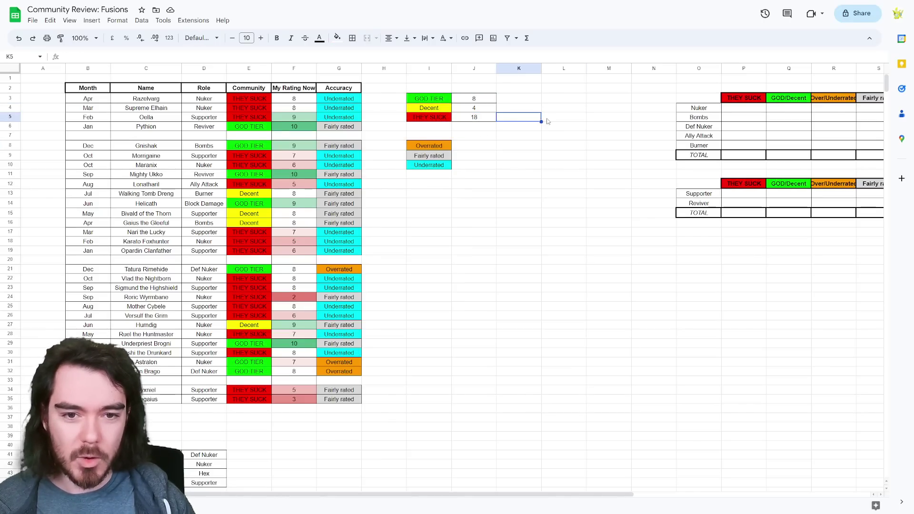
key("Right")
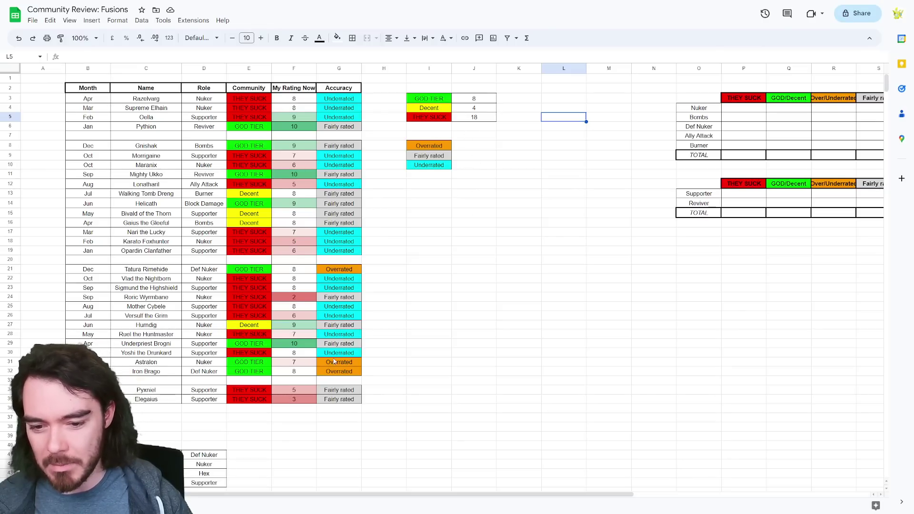
Check the community tier, personal rating and accuracy verdict of Karato Foxhunter and Pyxniel against each other
left_click(305, 241)
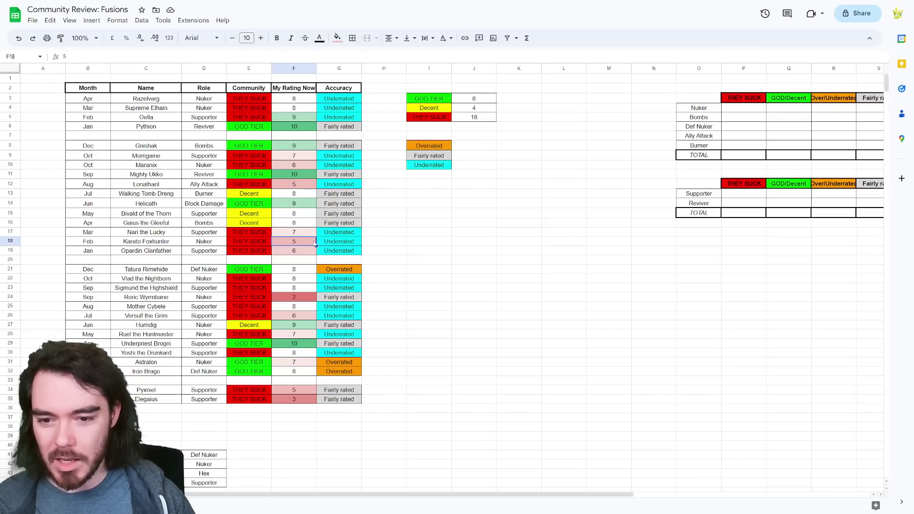
left_click_drag(260, 241, 289, 246)
left_click(474, 242)
left_click(339, 241)
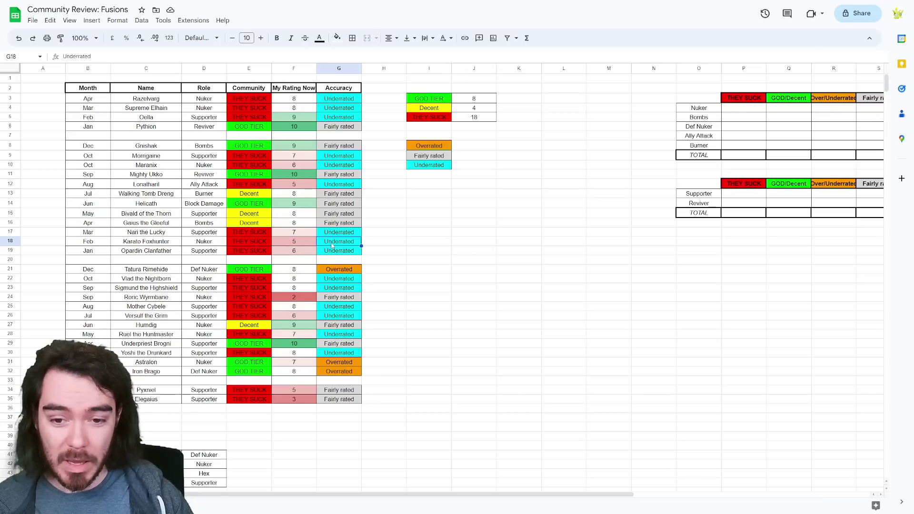
left_click(479, 233)
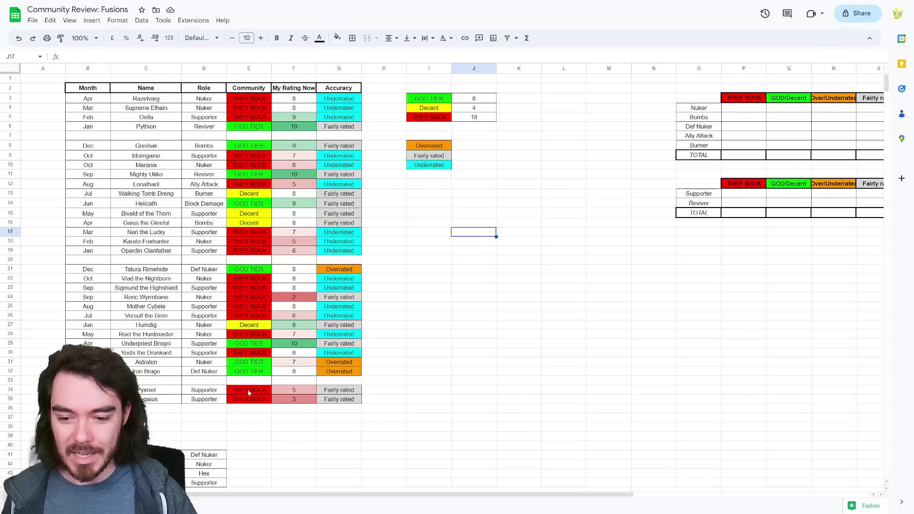
left_click_drag(248, 389, 339, 389)
left_click(427, 381)
left_click(339, 391)
left_click(476, 326)
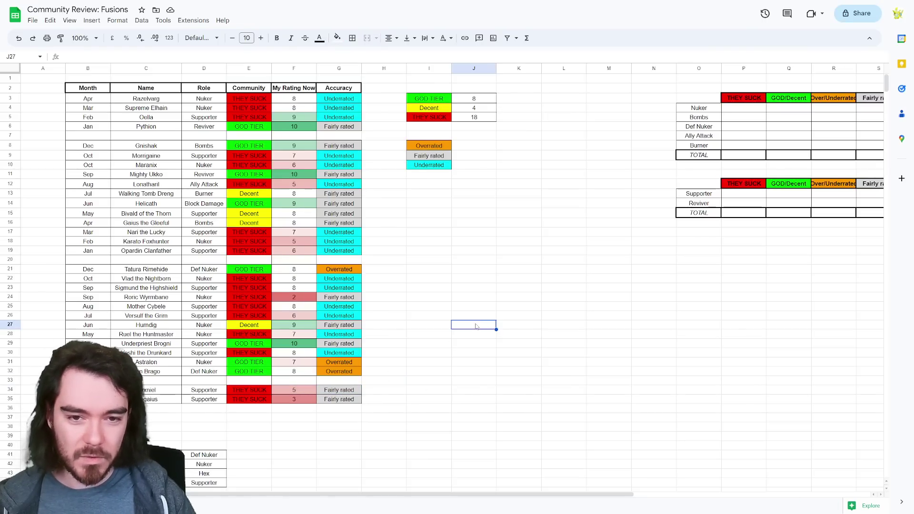
Paste the accuracy counts beside the verdict legend: 3 for Overrated, 12 for Fairly rated and 15 for Underrated
left_click(305, 391)
left_click(429, 352)
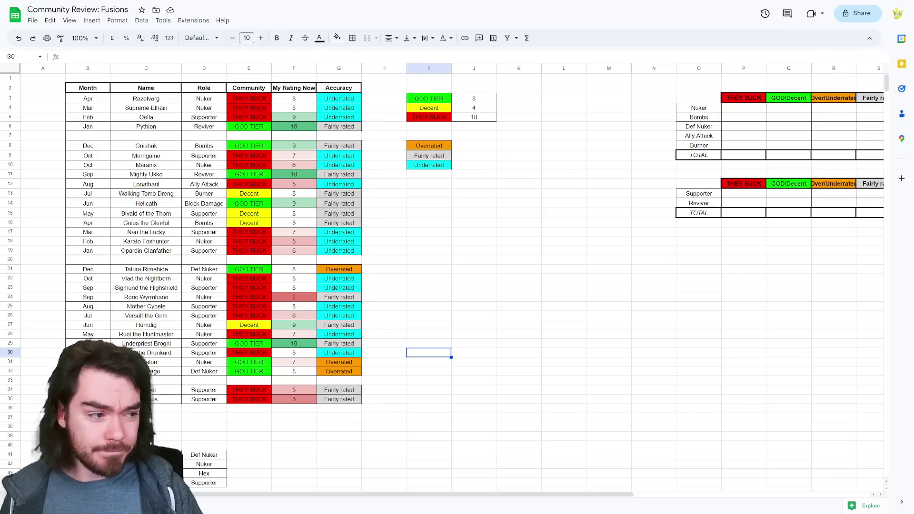
left_click(461, 147)
key("ctrl+v")
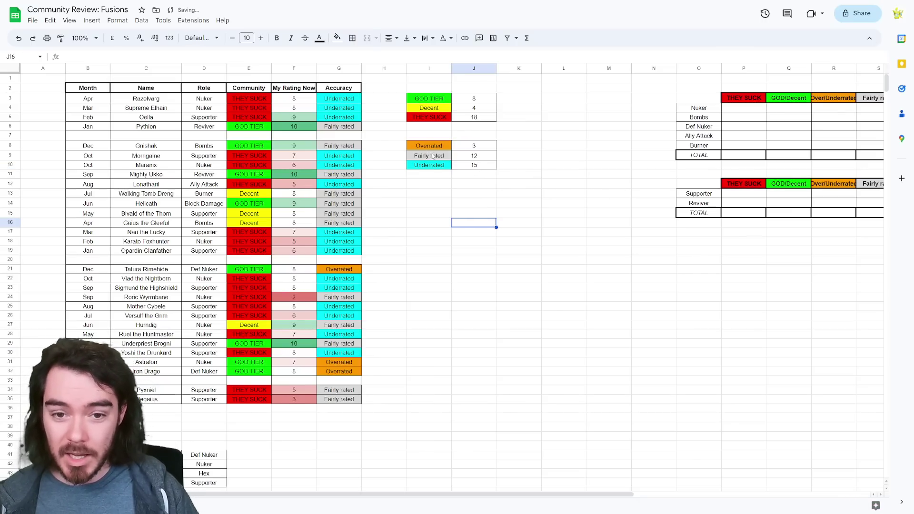
Examine how the Fairly rated count compares with the Overrated and Underrated counts
left_click_drag(432, 156, 476, 158)
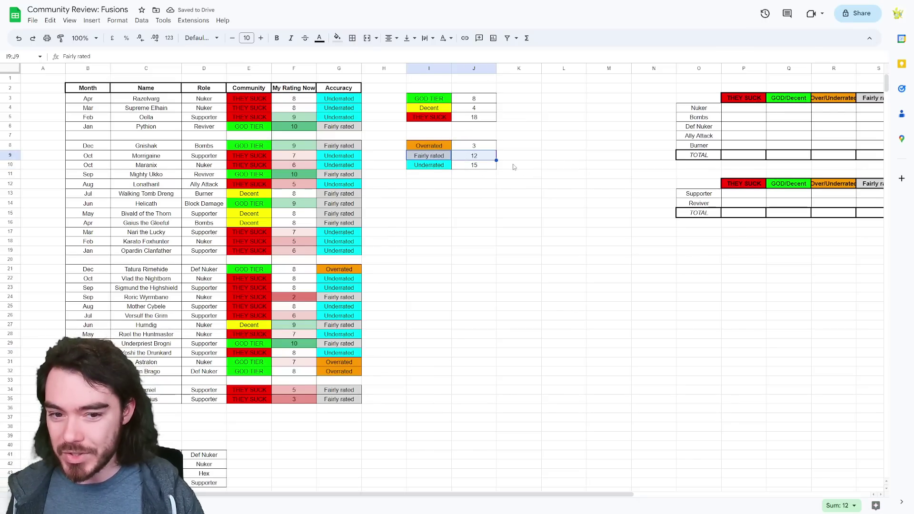
left_click(445, 151)
left_click(547, 176)
left_click(474, 184)
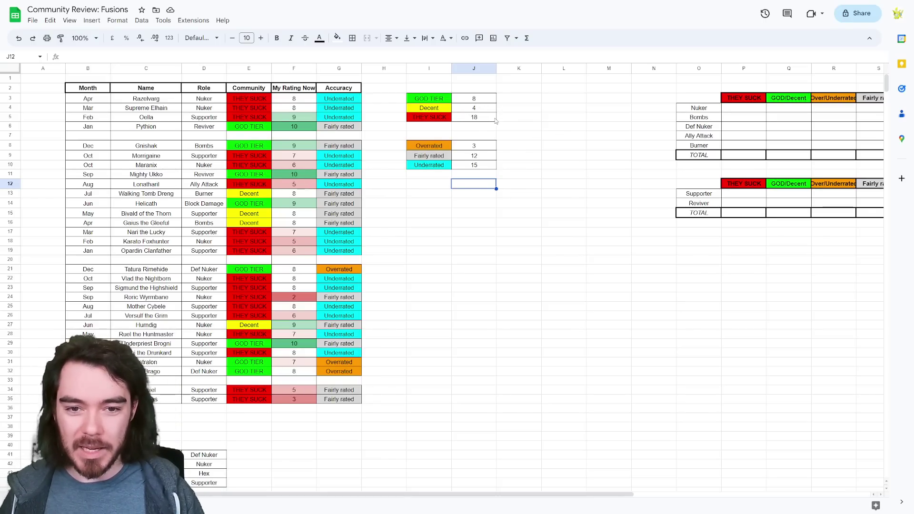
left_click(434, 152)
key("Right")
key("Right")
key("Right")
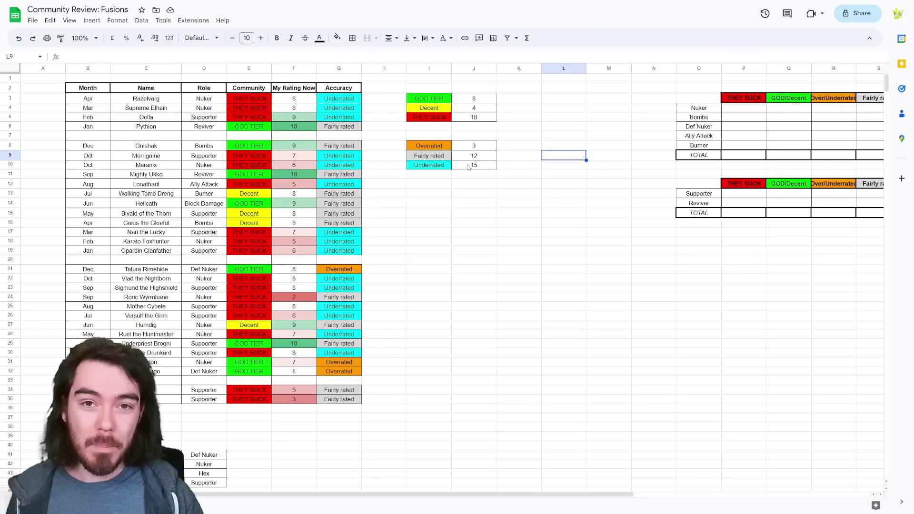
left_click_drag(429, 145, 473, 155)
left_click(518, 155)
left_click(535, 156)
left_click(535, 155)
left_click(560, 158)
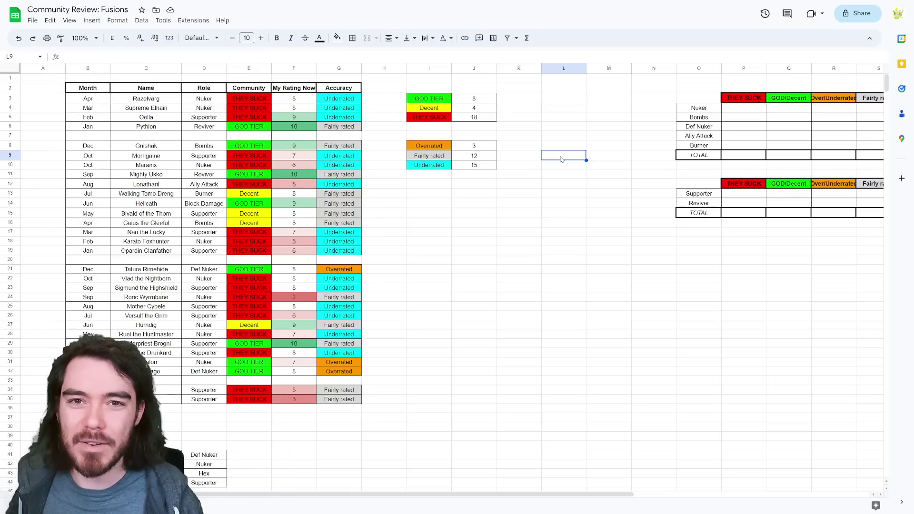
left_click(482, 156)
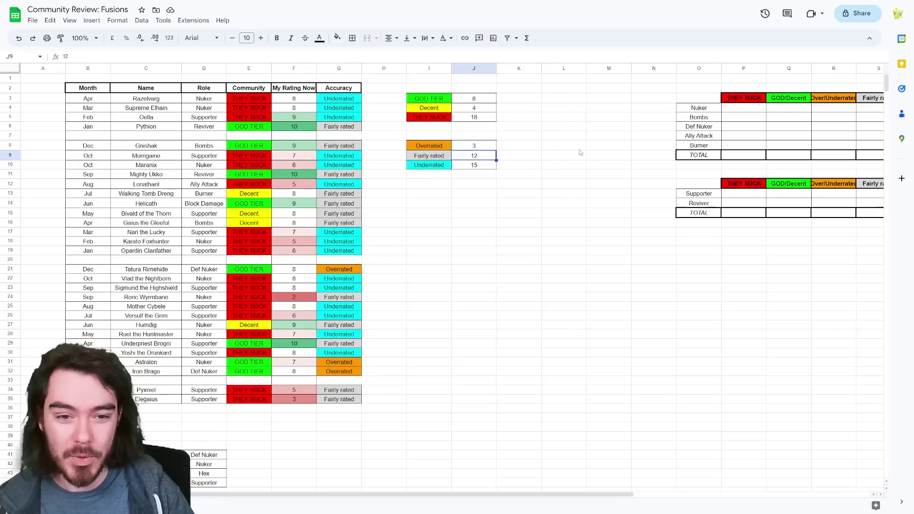
left_click(580, 149)
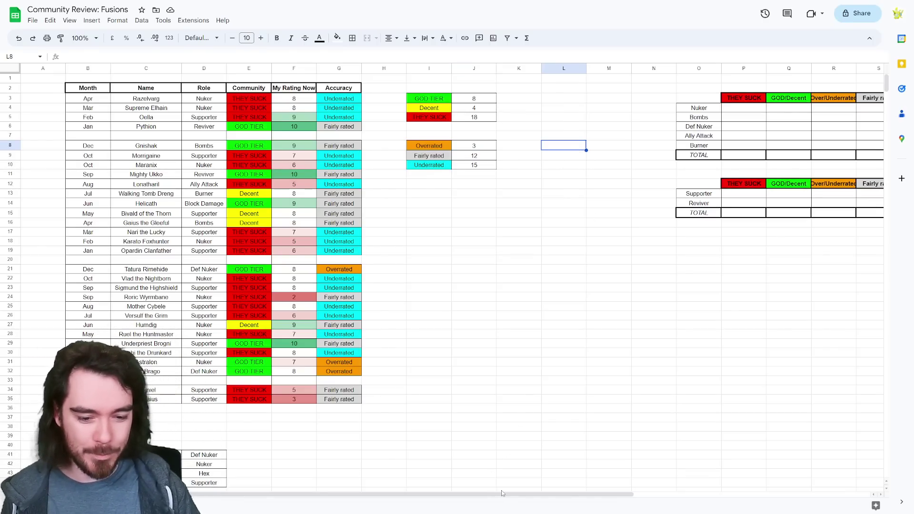
Widen the Over/Underrated column in the role summary tables so its heading fits
left_click_drag(501, 494, 681, 493)
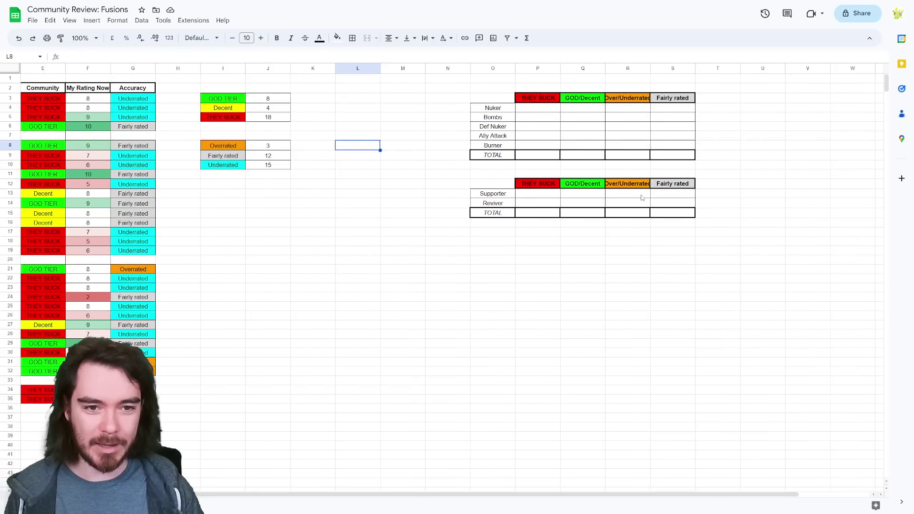
key("ctrl+plus")
key("ctrl+plus")
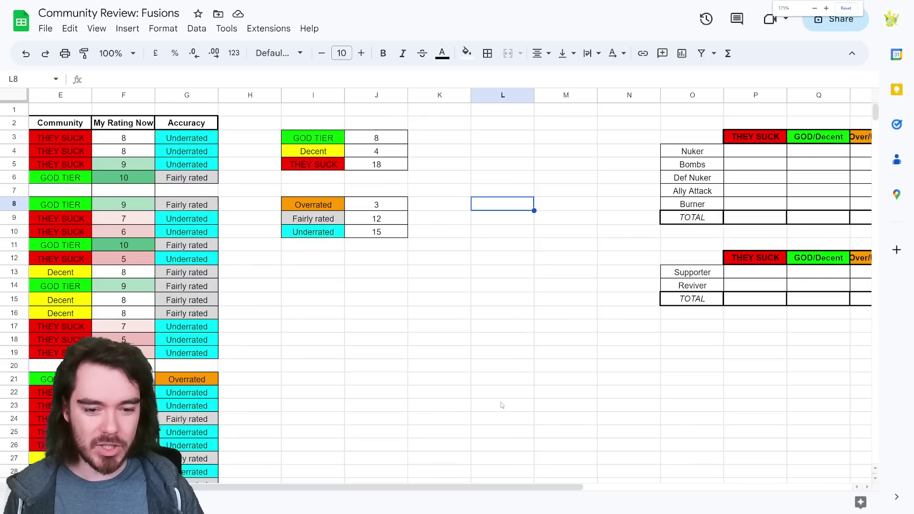
left_click_drag(525, 487, 620, 487)
left_click(692, 326)
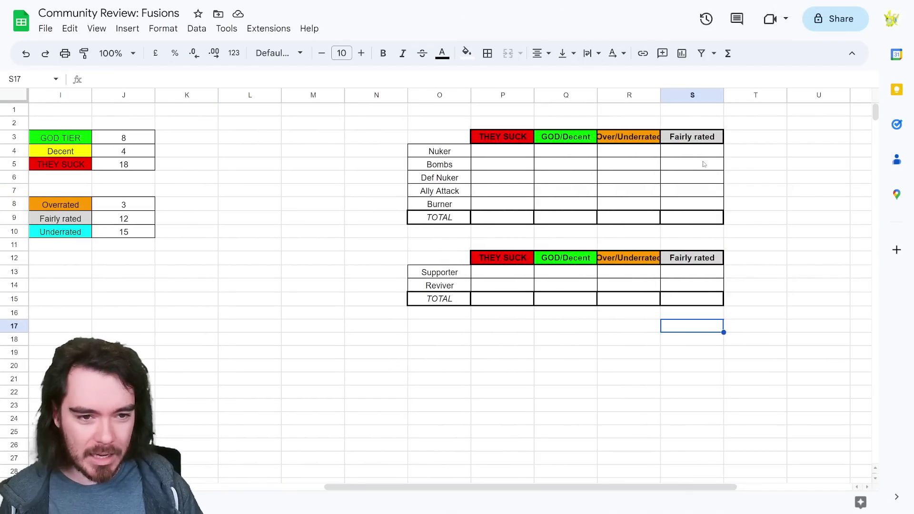
left_click_drag(661, 95, 674, 95)
left_click(778, 259)
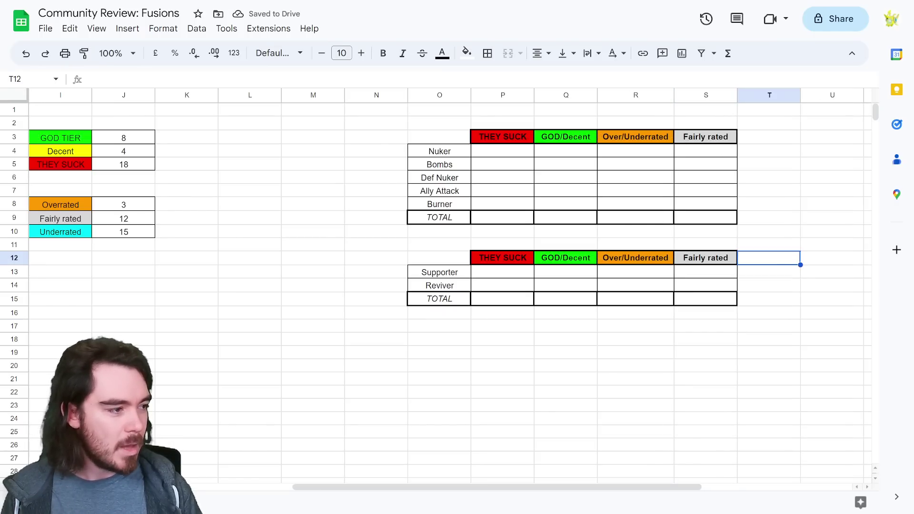
Fill the Nuker row with 7 THEY SUCK, 2 GOD/Decent, 8 Over/Underrated and 1 Fairly rated
left_click(524, 154)
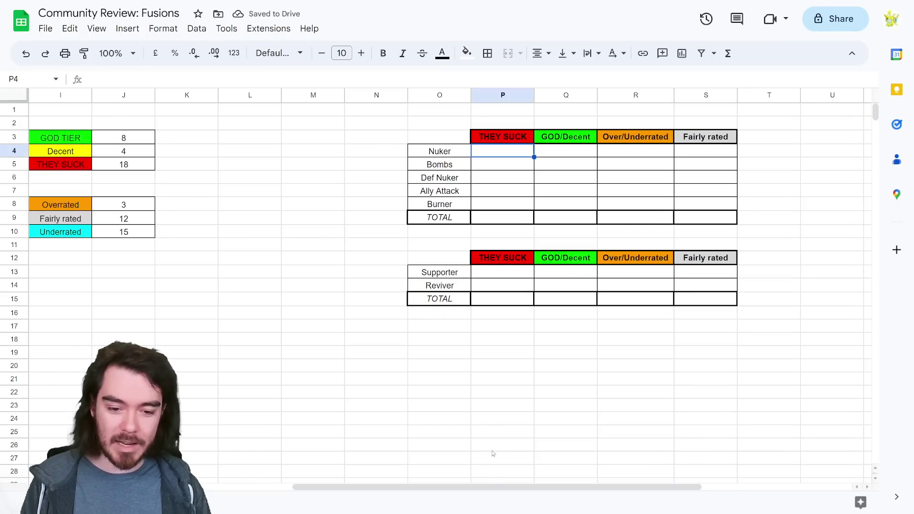
type("7\t2\t8\t1")
left_click(321, 266)
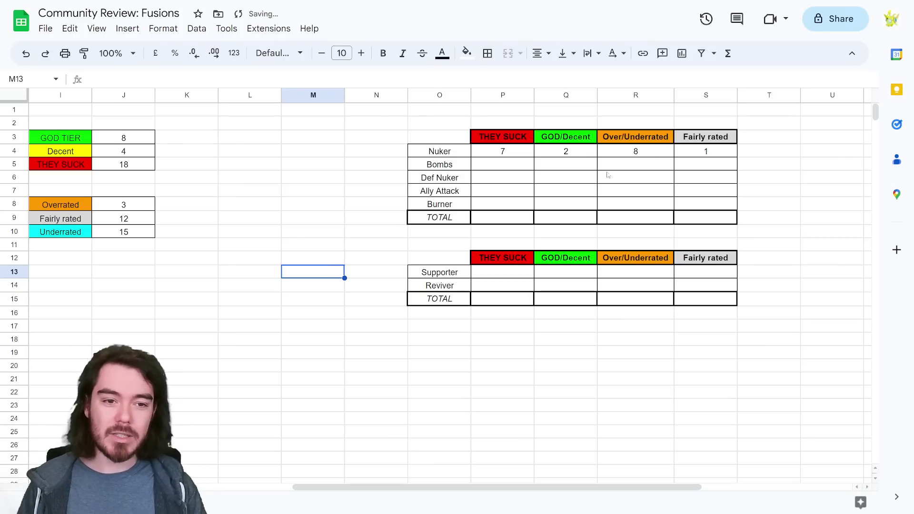
Compare the Nuker row's THEY SUCK count with its GOD/Decent count
left_click(520, 156)
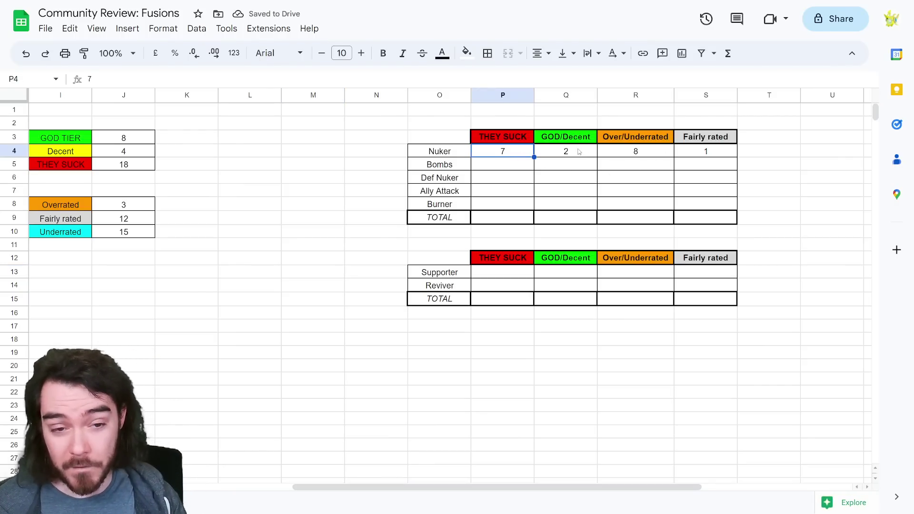
left_click(547, 157)
left_click_drag(548, 157, 505, 153)
left_click(308, 152)
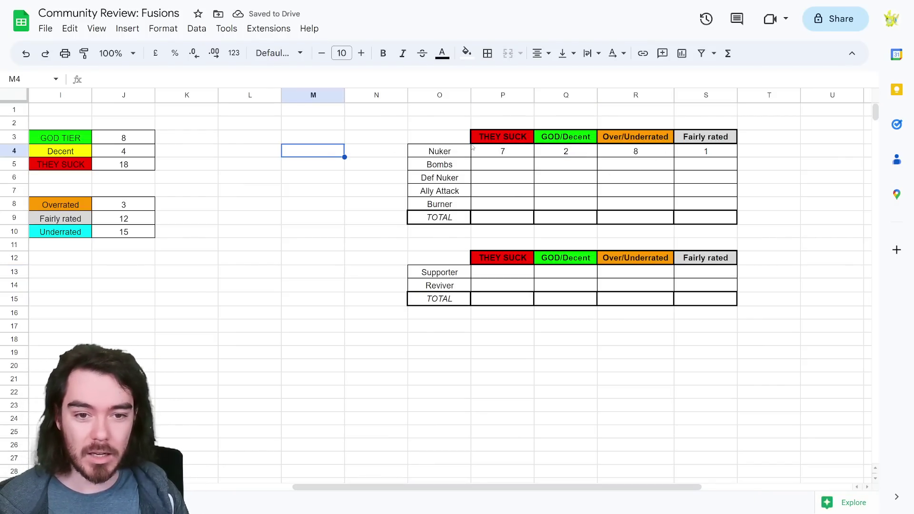
left_click(526, 157)
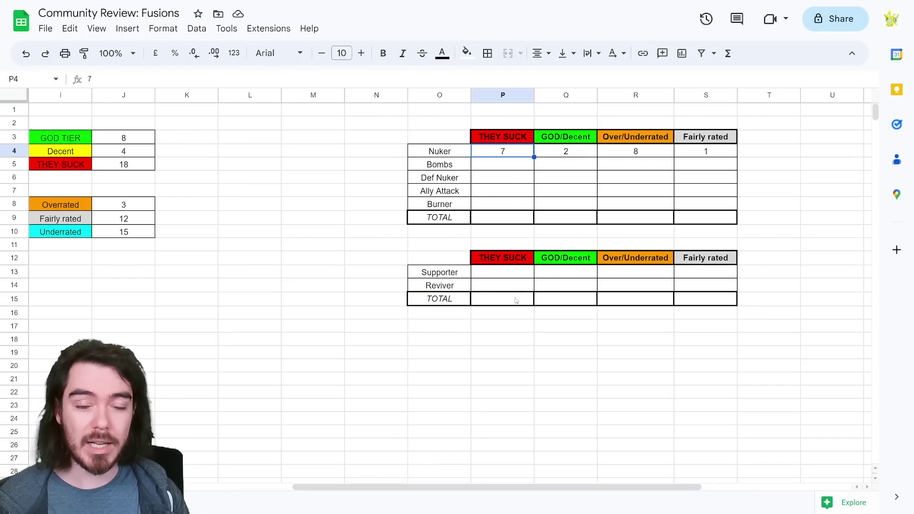
left_click(353, 204)
left_click(571, 156)
left_click(328, 232)
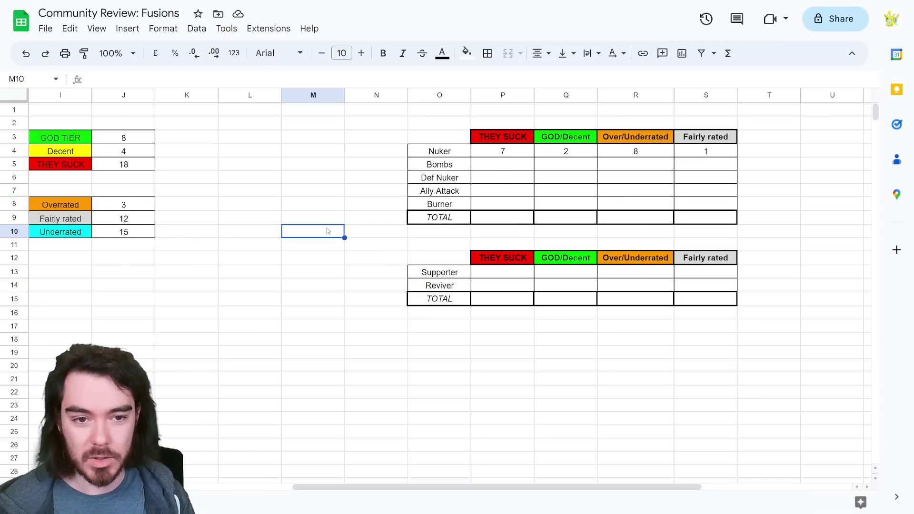
Look through the champion list for the nukers the community placed in GOD TIER or Decent
left_click_drag(497, 486, 232, 486)
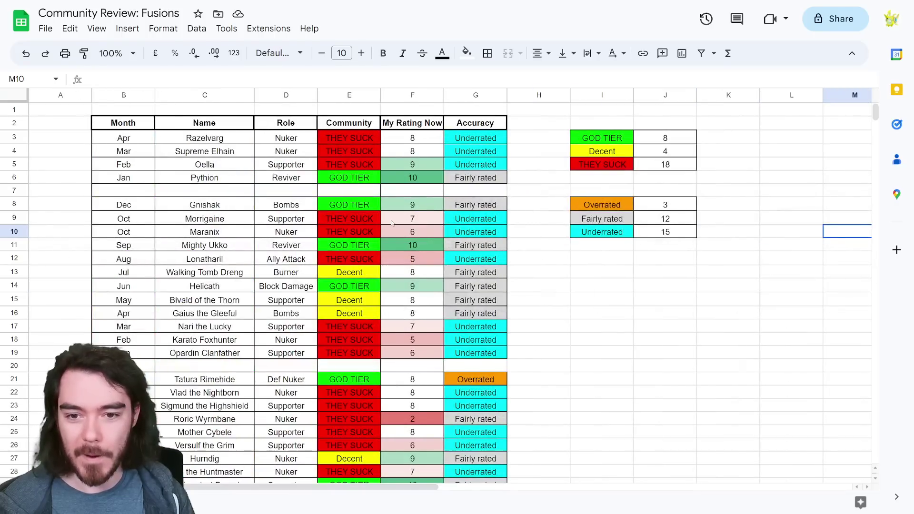
scroll(391, 223, "down", 3)
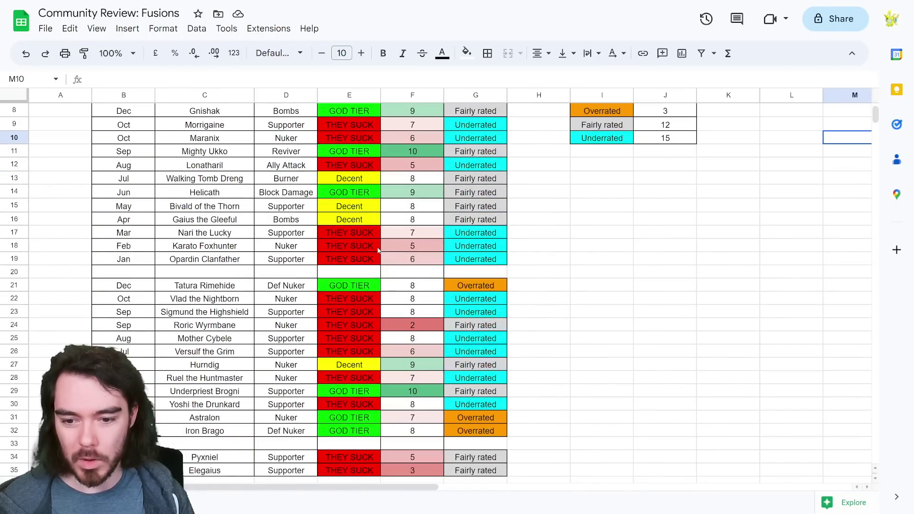
scroll(378, 251, "down", 1)
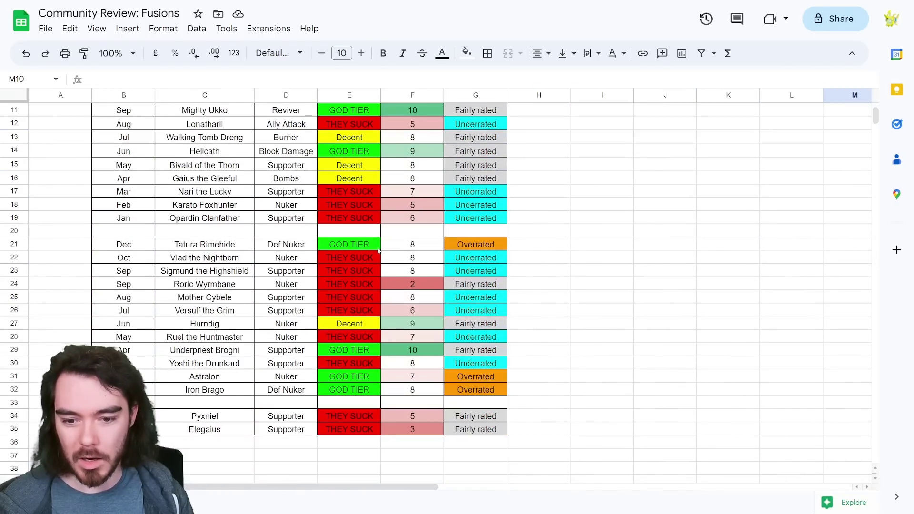
left_click(340, 381)
left_click(338, 329)
left_click(765, 321)
scroll(623, 351, "up", 4)
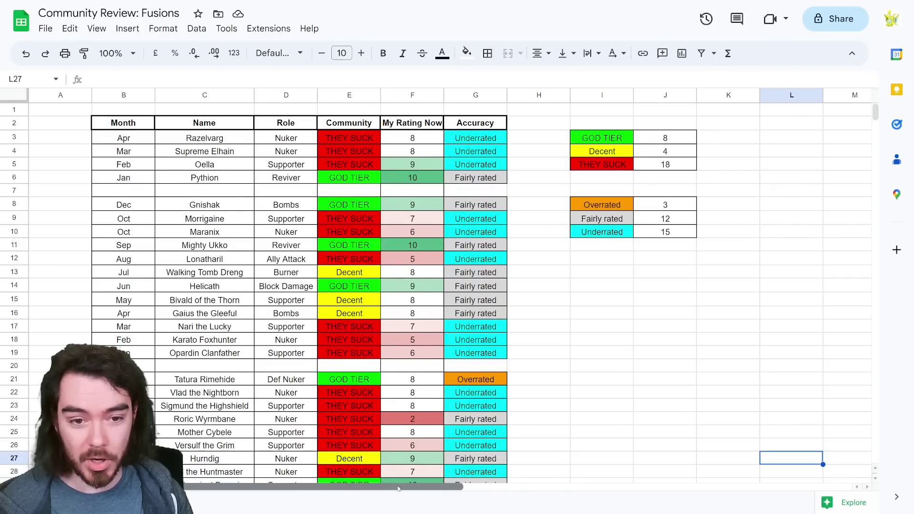
Return to the role summary and examine the Nuker row's Fairly rated and Over/Underrated counts
left_click_drag(346, 487, 514, 487)
left_click(722, 188)
left_click(633, 151)
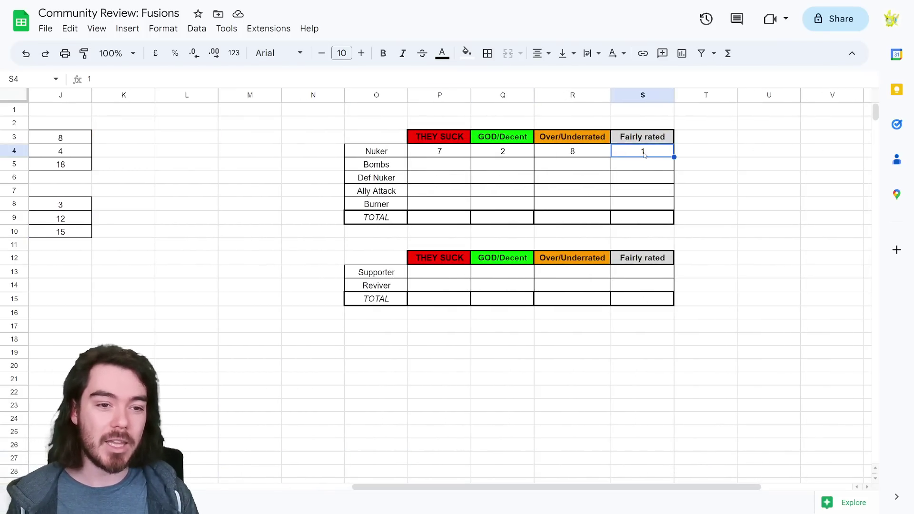
left_click(568, 157)
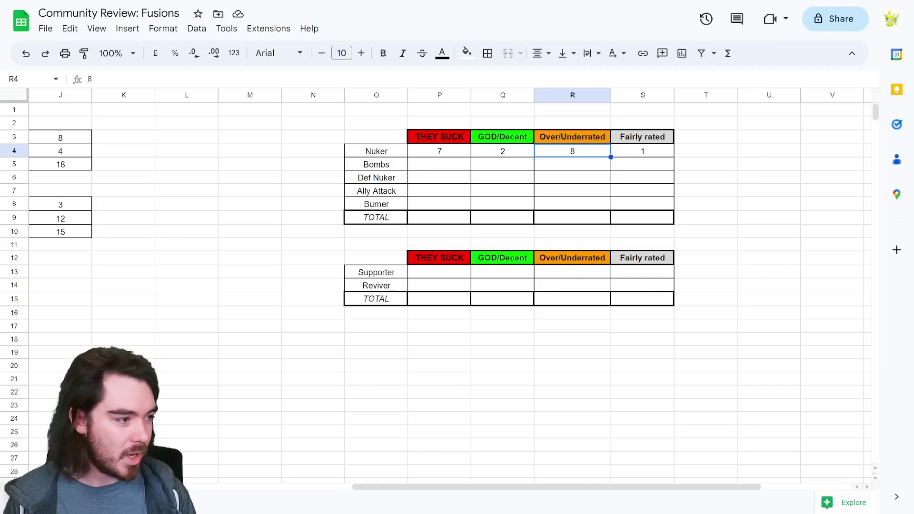
Fill the Bombs row with 2 under GOD/Decent and 2 under Fairly rated
left_click(432, 168)
type("2\t\t2")
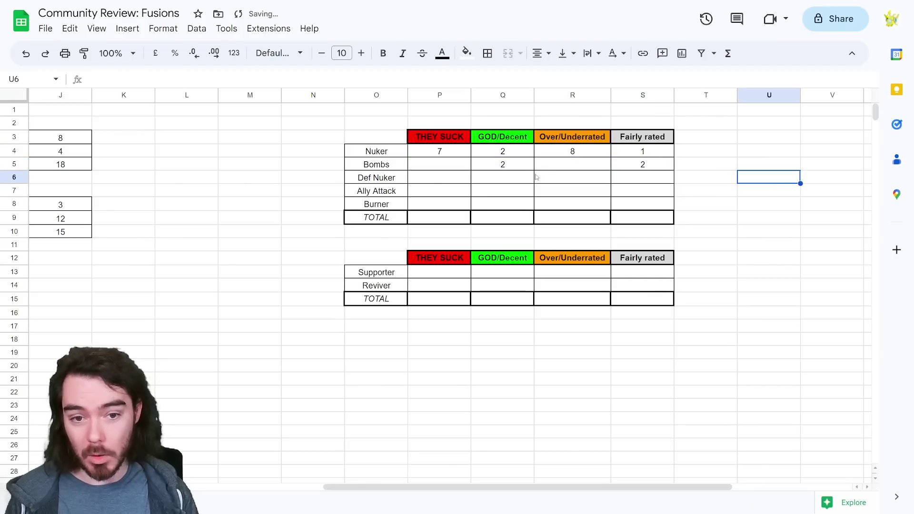
left_click(526, 165)
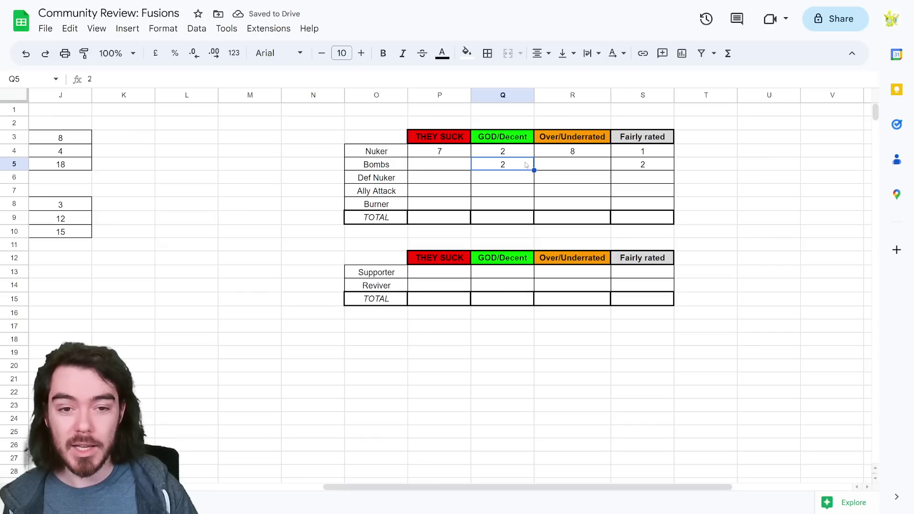
left_click(710, 166)
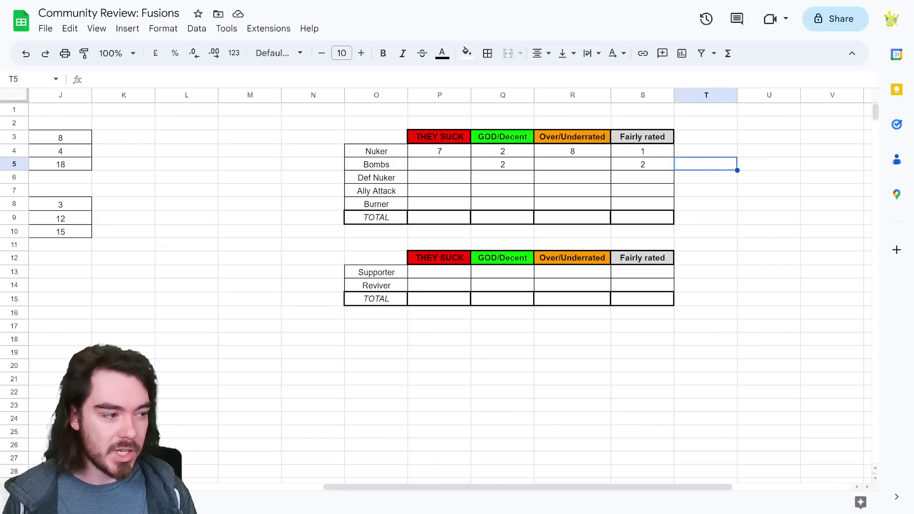
Fill the Def Nuker row with 2 under GOD/Decent and 2 under Over/Underrated, and review both counts
left_click(452, 179)
type("2\t2")
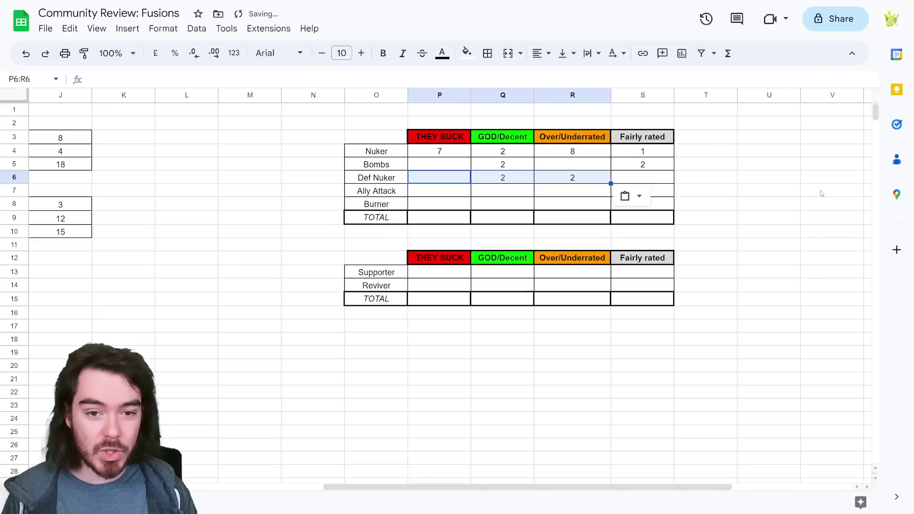
left_click(820, 193)
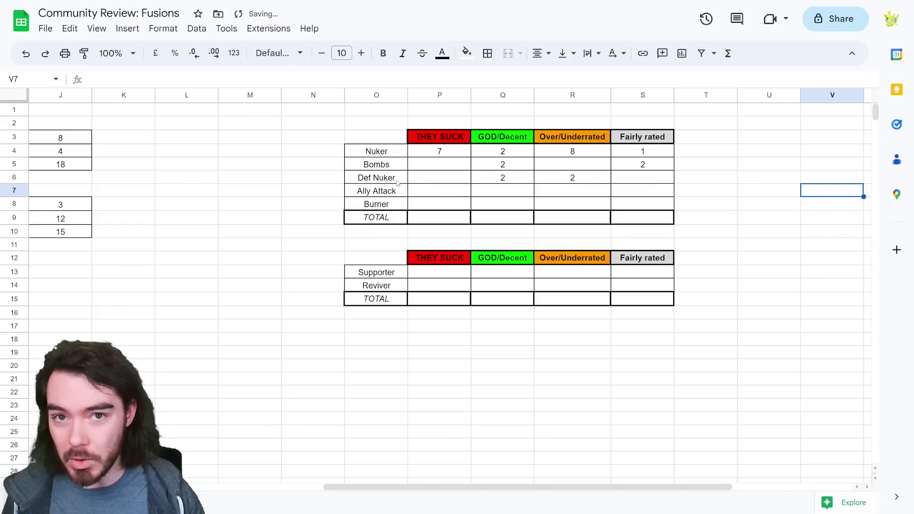
left_click(530, 181)
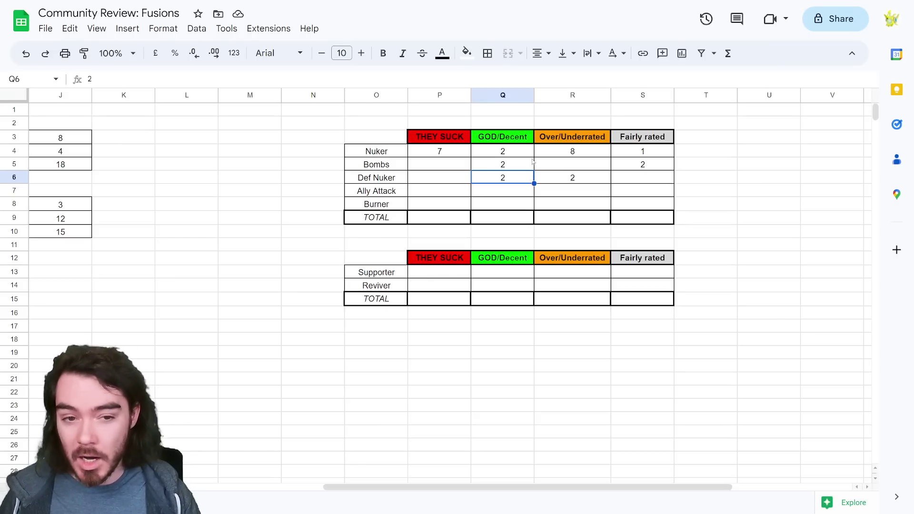
left_click(569, 183)
left_click(742, 191)
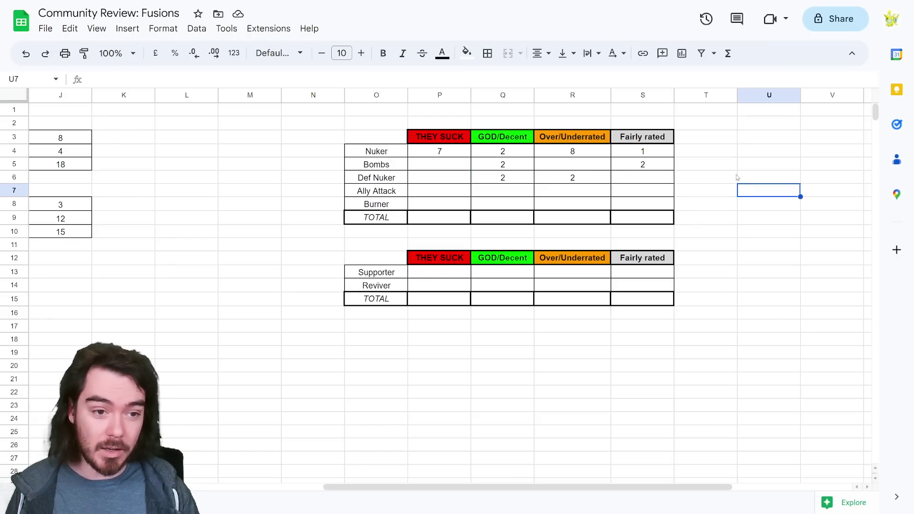
left_click(736, 178)
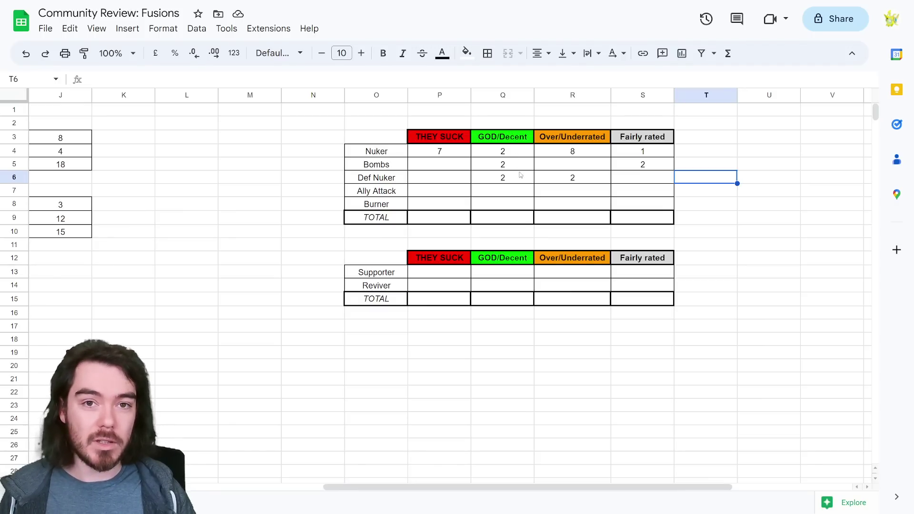
left_click(758, 182)
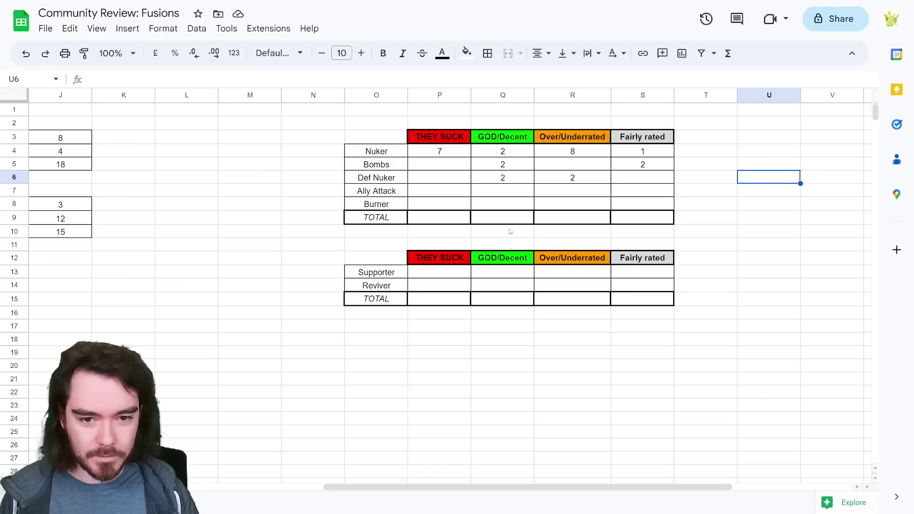
Fill the Ally Attack row with 1 under THEY SUCK and 1 under Over/Underrated
left_click(452, 191)
type("1")
left_click(573, 191)
type("1")
left_click(769, 231)
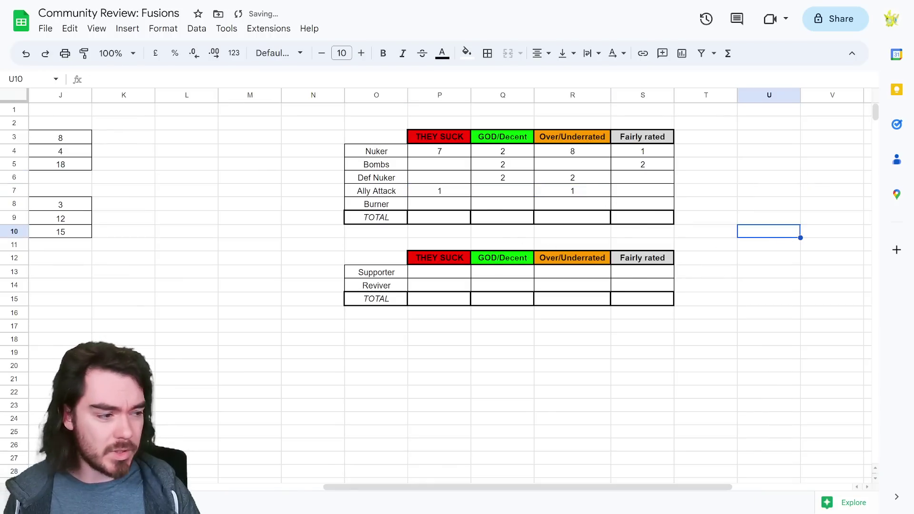
Fill the Burner row with 1 under GOD/Decent and 1 under Fairly rated, and the TOTAL row beneath it with 8, 7, 11 and 4
left_click(503, 204)
type("1")
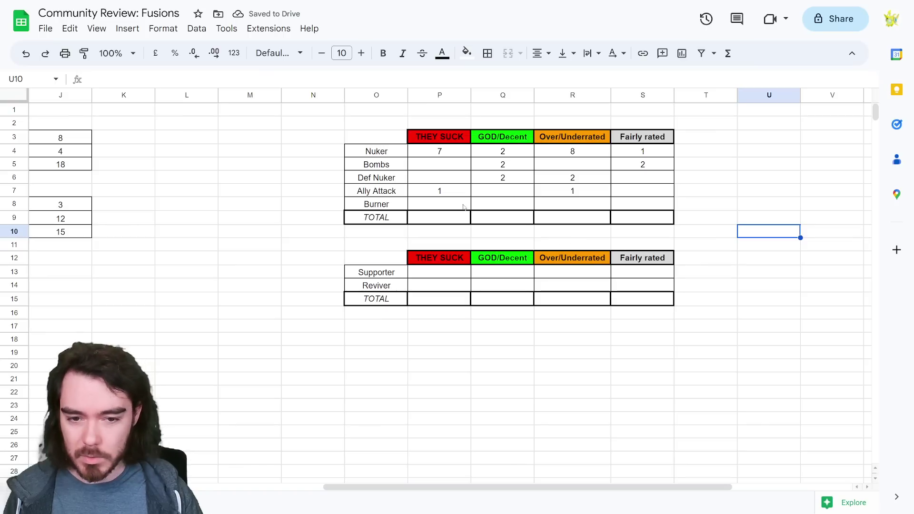
left_click(643, 203)
type("1")
left_click(763, 191)
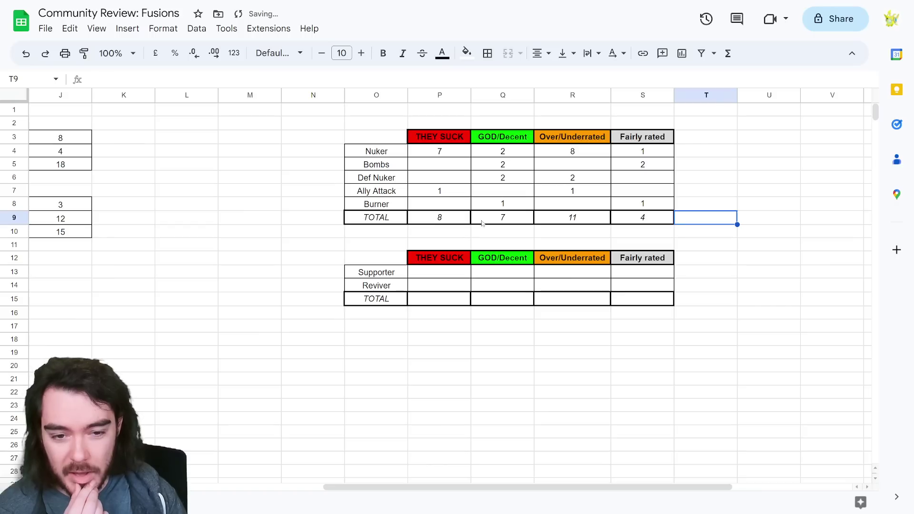
Examine the upper role table's TOTAL row, comparing THEY SUCK with GOD/Decent and Over/Underrated with Fairly rated
left_click_drag(483, 221, 442, 220)
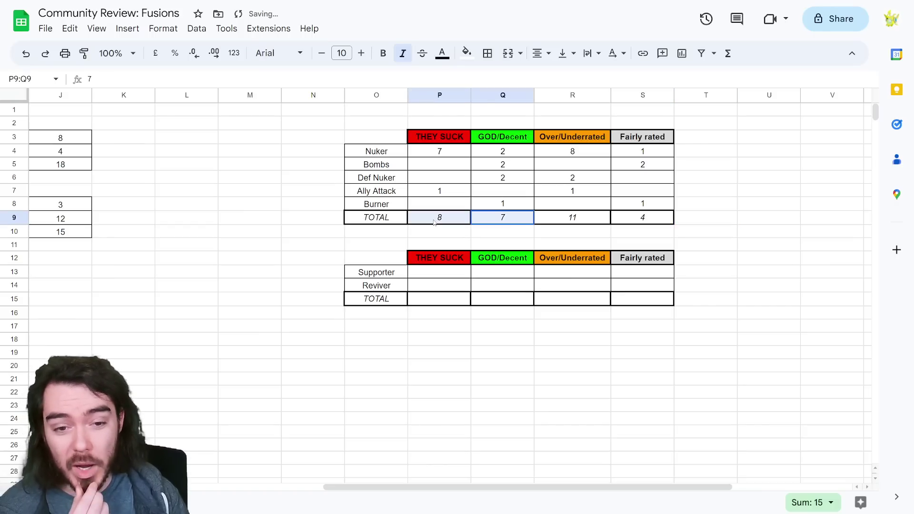
left_click(485, 232)
key("Up")
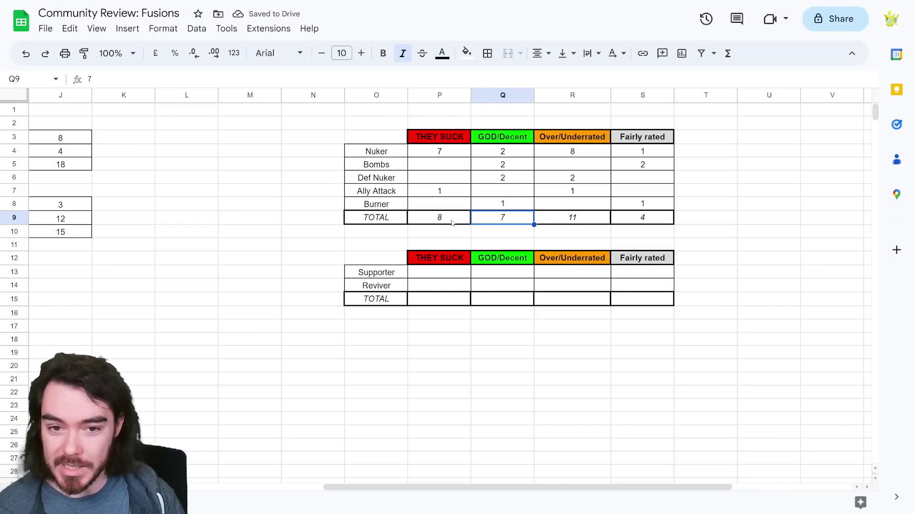
left_click(449, 223)
key("Down")
left_click_drag(487, 221, 443, 220)
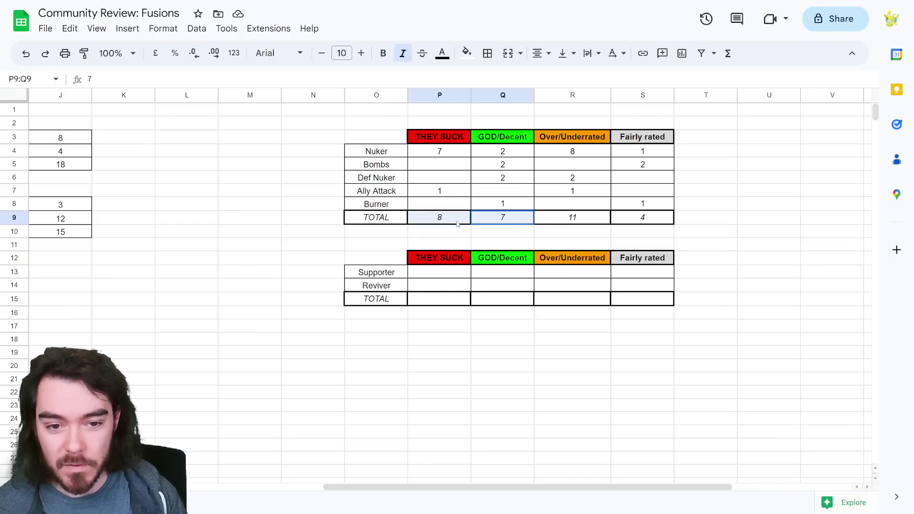
left_click(490, 231)
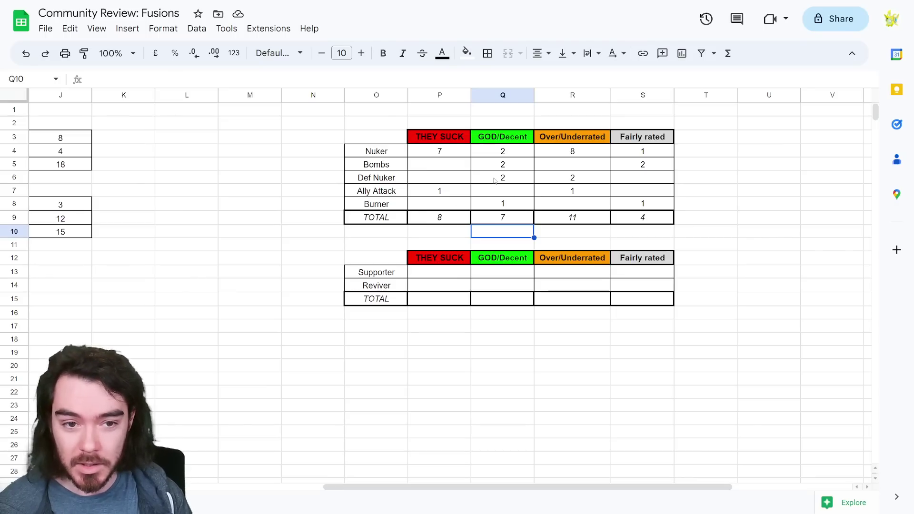
left_click(576, 222)
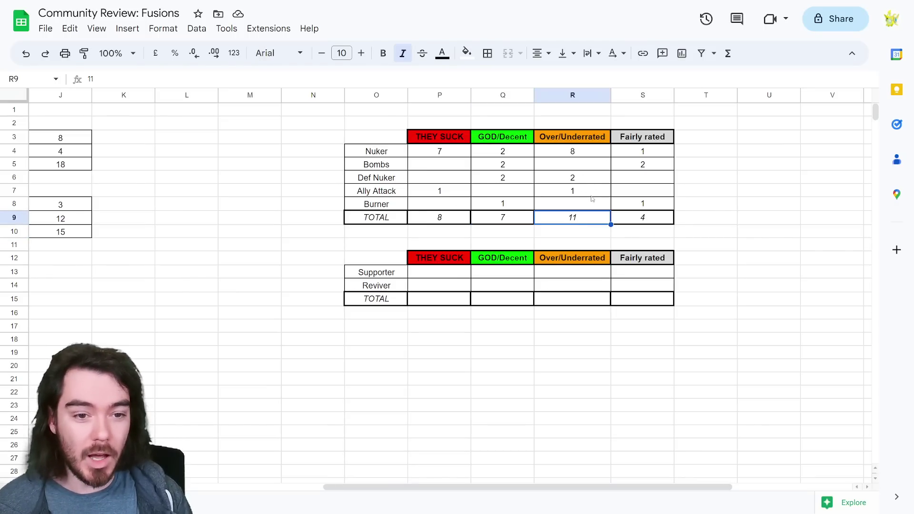
left_click(661, 222)
key("Right")
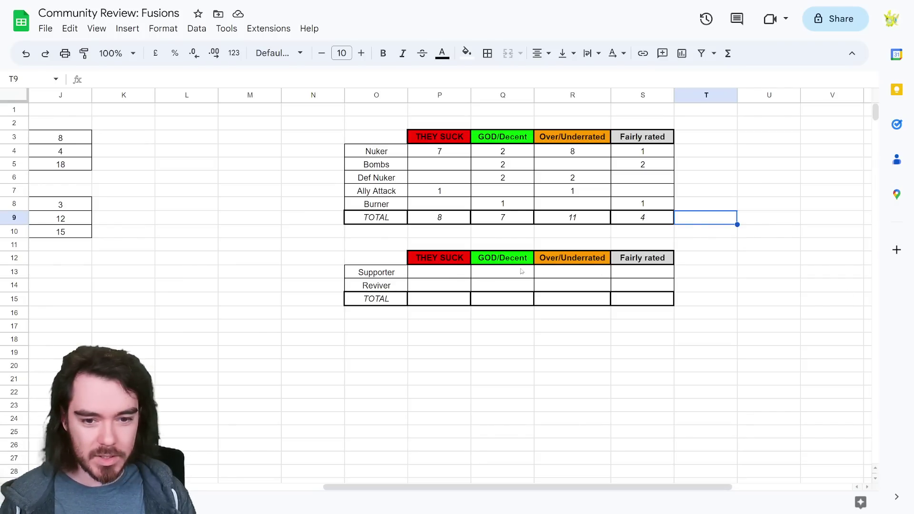
Fill the Reviver row with 2 under GOD/Decent and 2 under Fairly rated, and review both counts
left_click(450, 284)
type("2\t\t2")
left_click(704, 245)
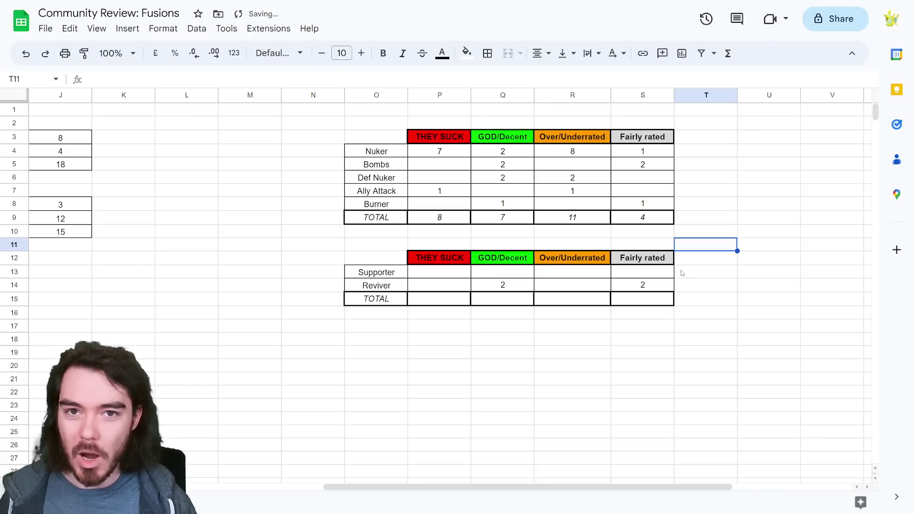
left_click(503, 285)
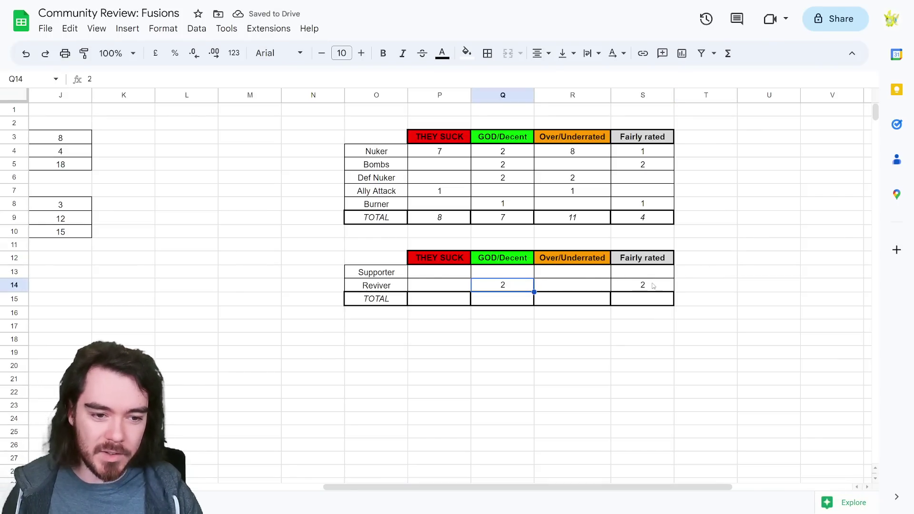
left_click(653, 286)
left_click(747, 287)
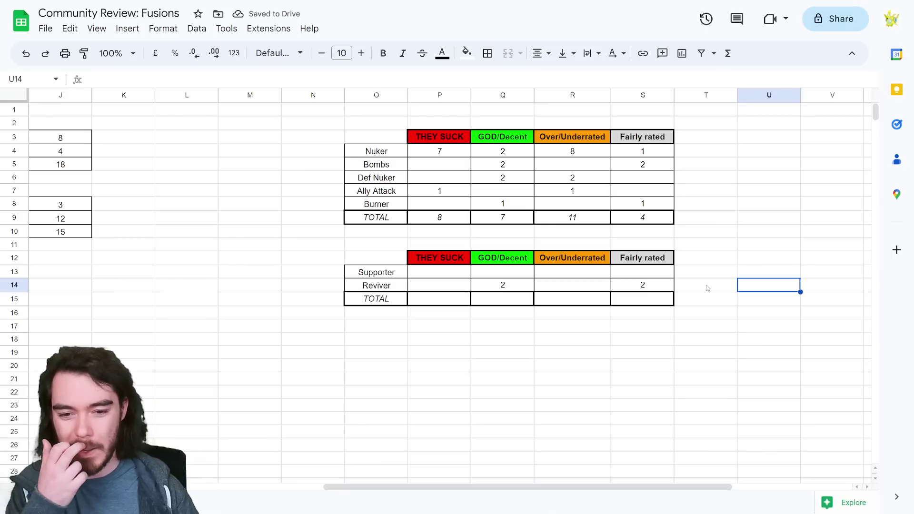
left_click(644, 286)
left_click(748, 289)
left_click(717, 292)
left_click(772, 287)
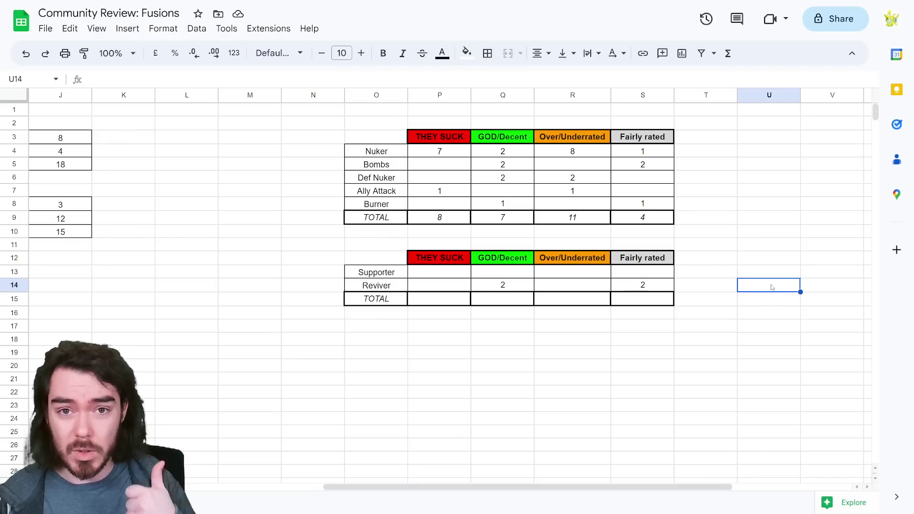
left_click(725, 289)
left_click(772, 289)
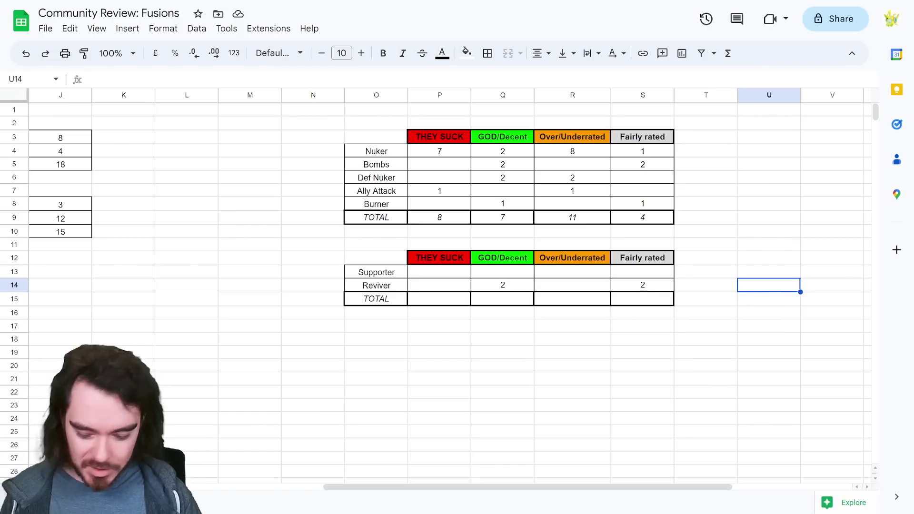
Fill the Supporter row with 10, 2, 8 and 4, and compare its tier counts with those of the Nuker row
left_click(465, 277)
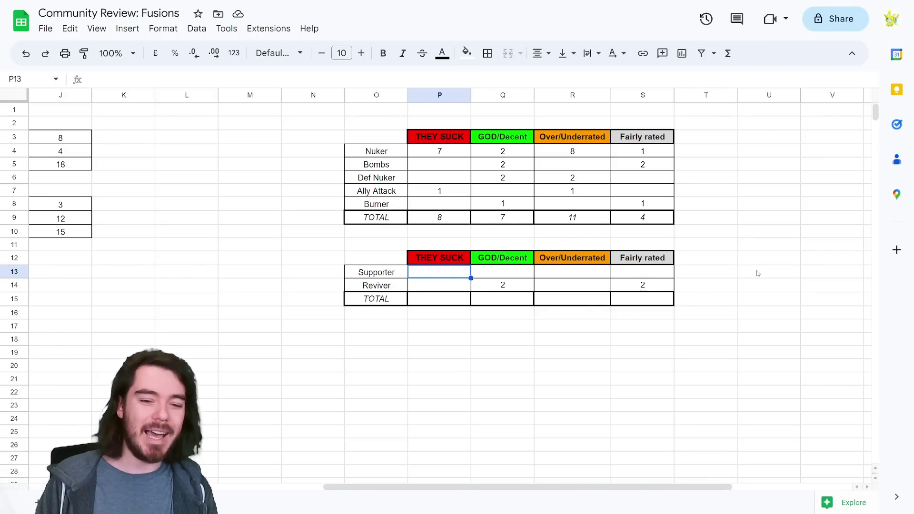
type("10\t2\t8\t4")
left_click(438, 338)
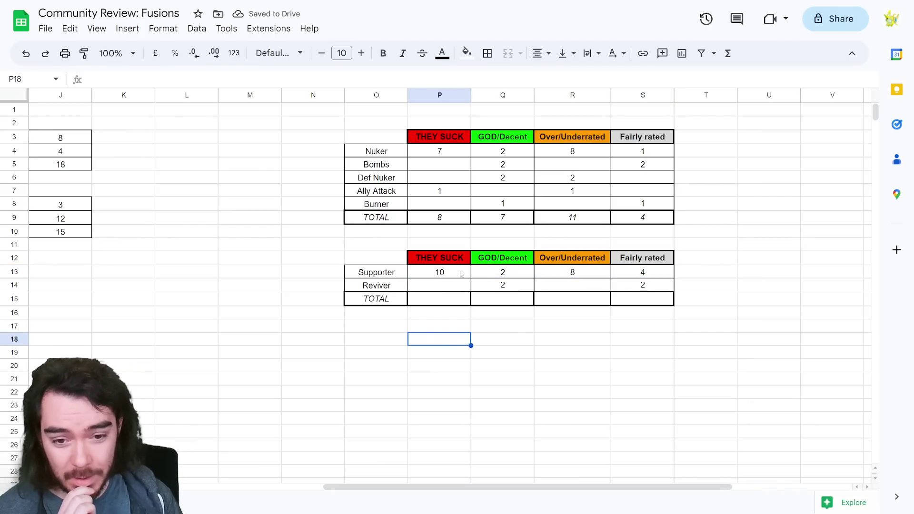
left_click_drag(484, 275, 459, 275)
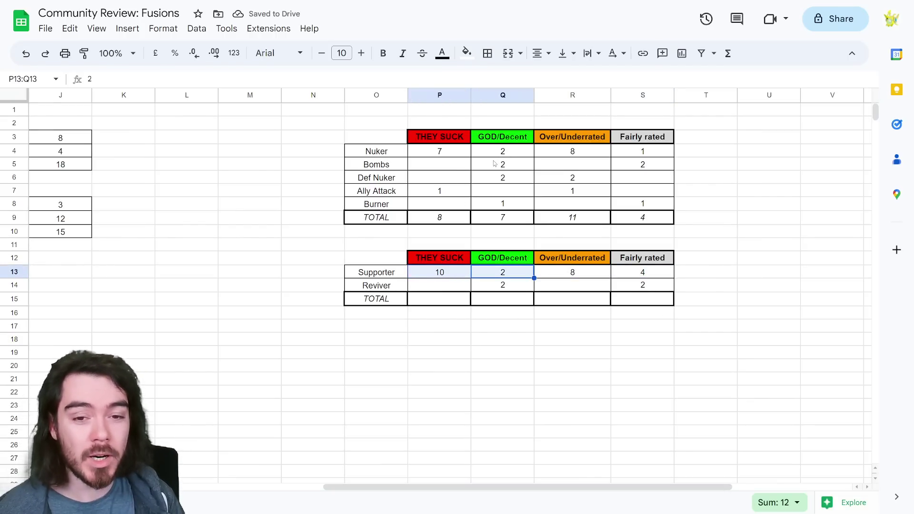
left_click_drag(500, 155, 440, 153)
left_click(511, 329)
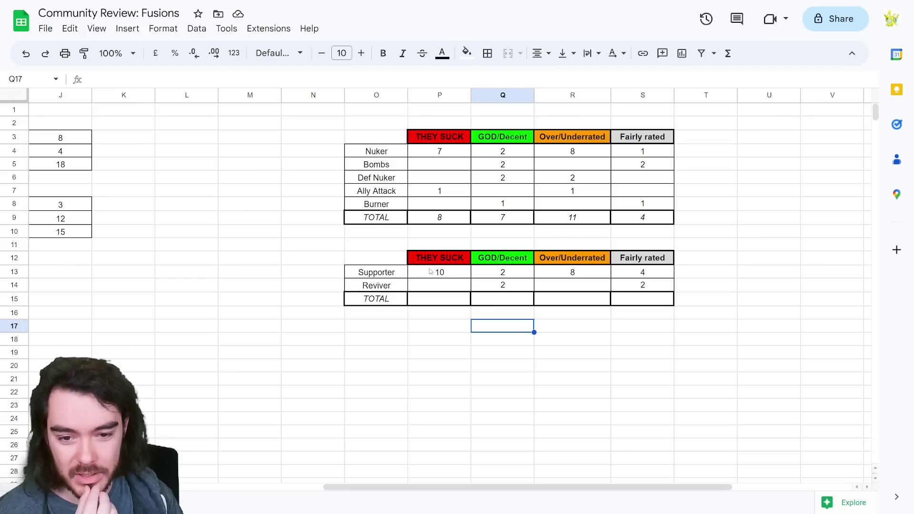
Look through the Supporter champions in the main fusion list, such as Oella, Morrigaine and Bivald of the Thorn
left_click(383, 276)
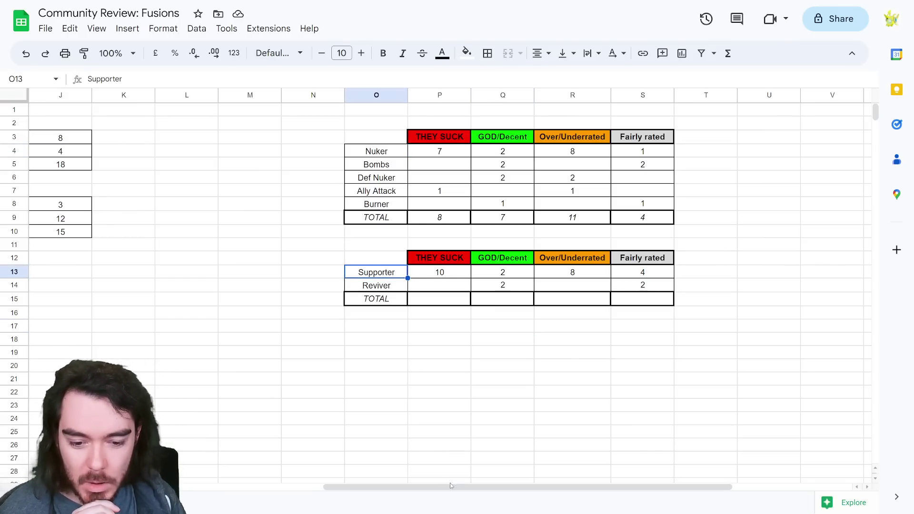
left_click_drag(450, 487, 355, 487)
left_click(204, 167)
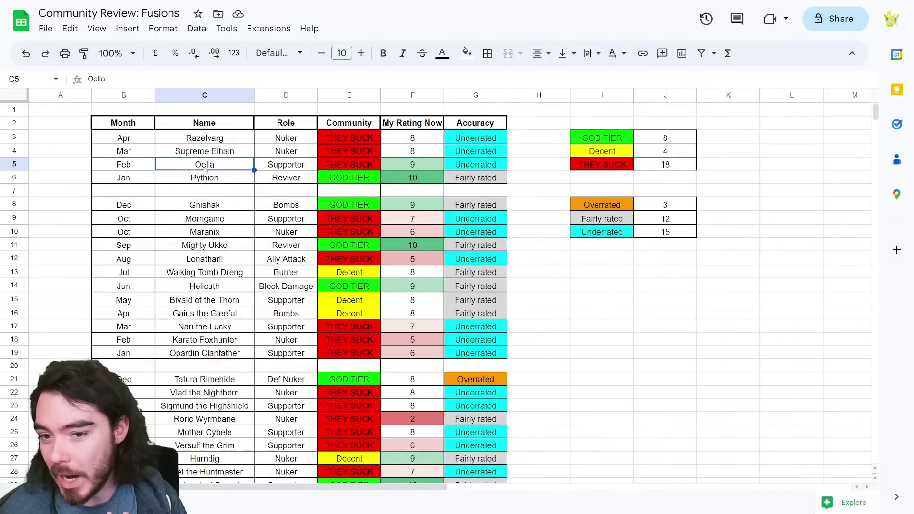
scroll(247, 224, "down", 1)
left_click(285, 194)
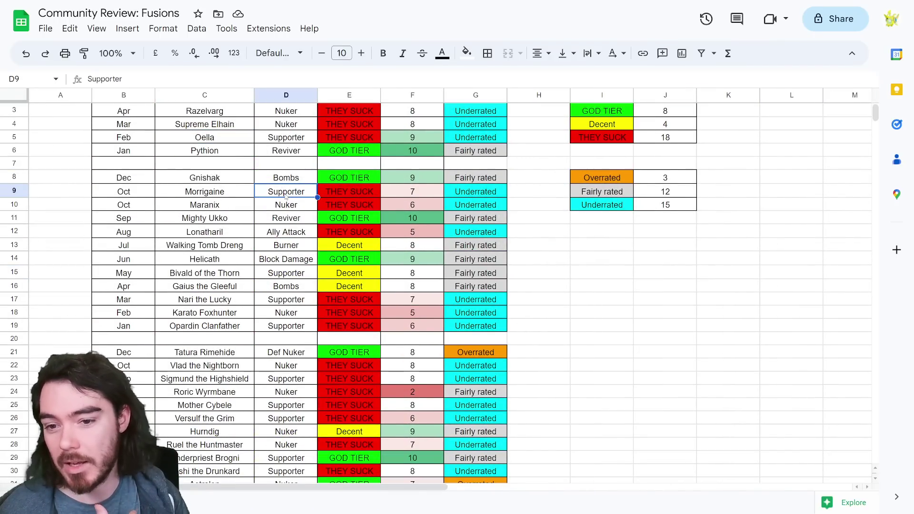
scroll(288, 194, "up", 1)
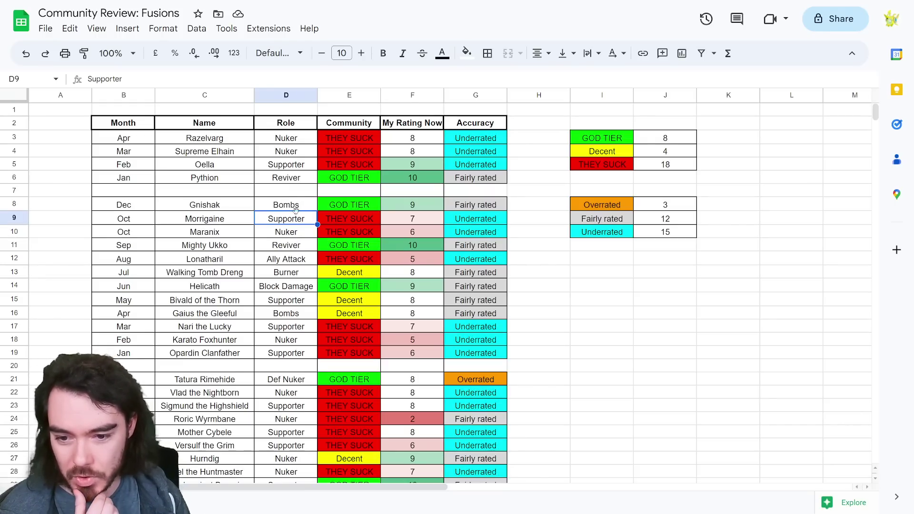
left_click(289, 305)
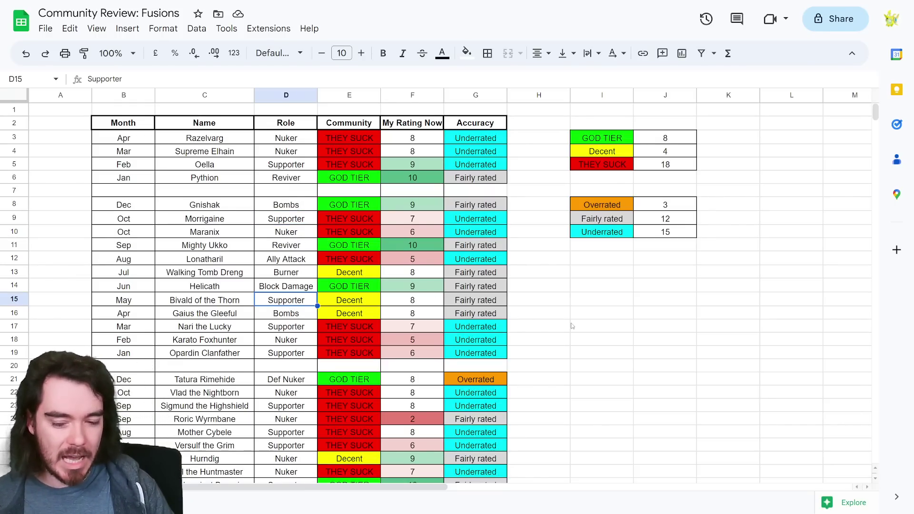
Return to the role summary and examine the Supporter row's community tier and accuracy counts
left_click_drag(393, 486, 595, 486)
left_click(400, 366)
left_click_drag(319, 273, 361, 275)
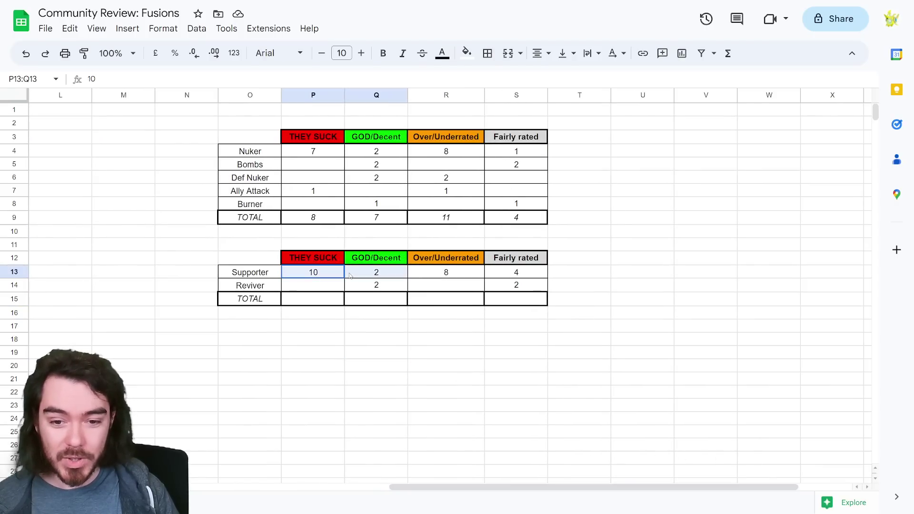
left_click(373, 343)
left_click(318, 273)
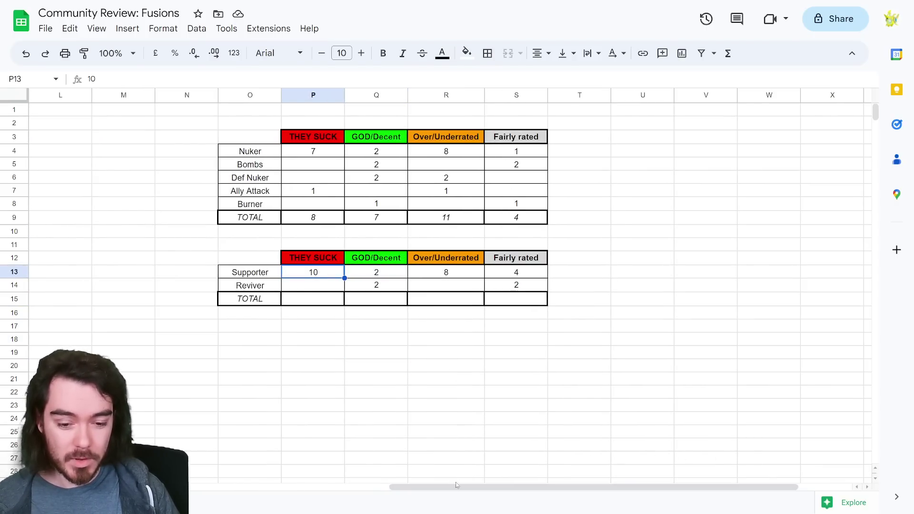
left_click_drag(456, 486, 429, 486)
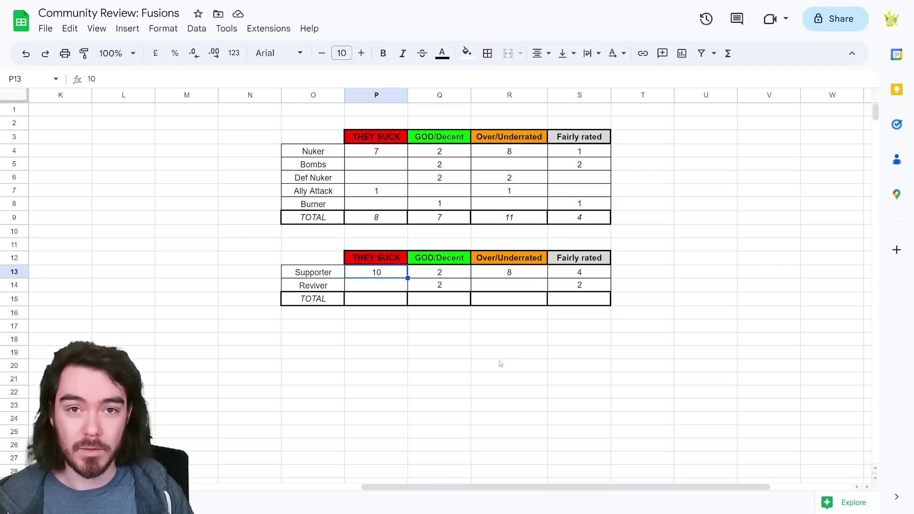
left_click(441, 276)
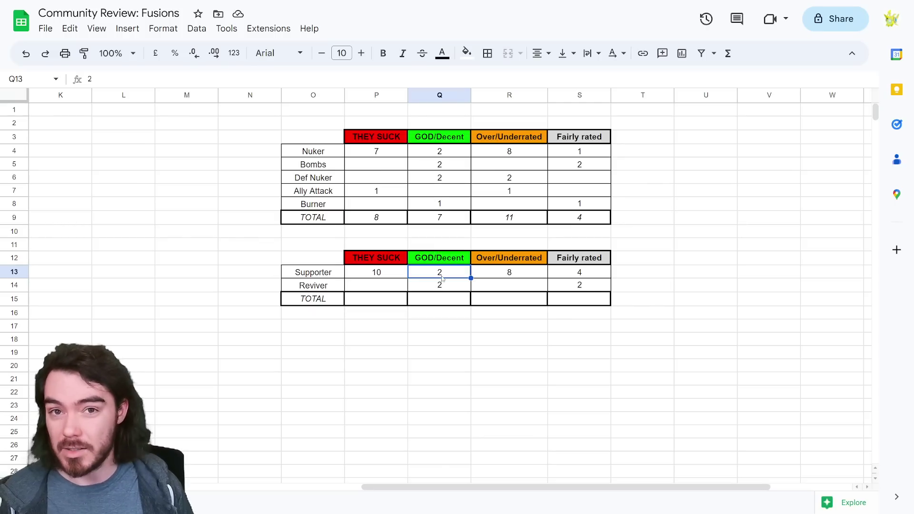
left_click(382, 276)
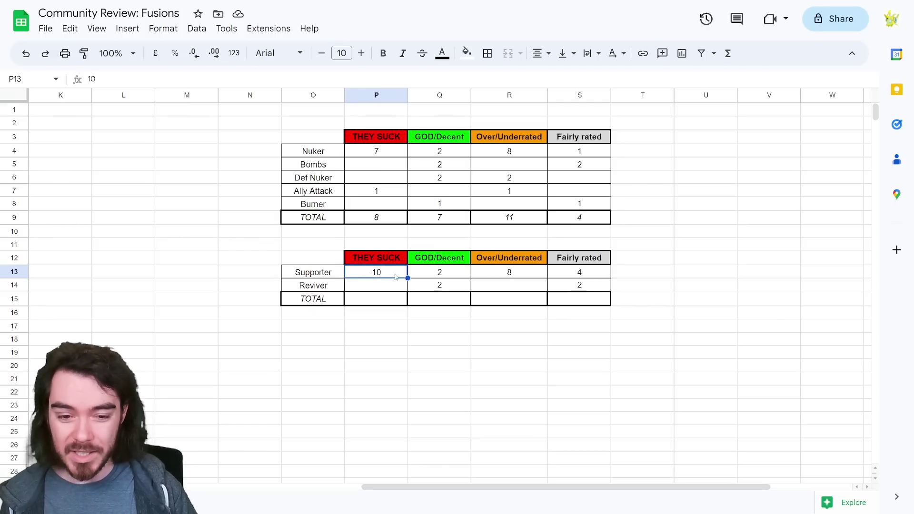
left_click(510, 271)
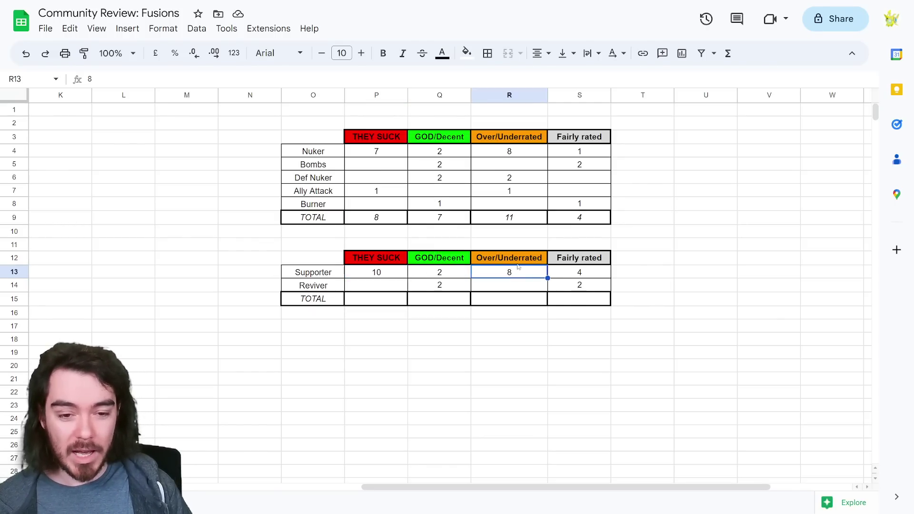
left_click(602, 274)
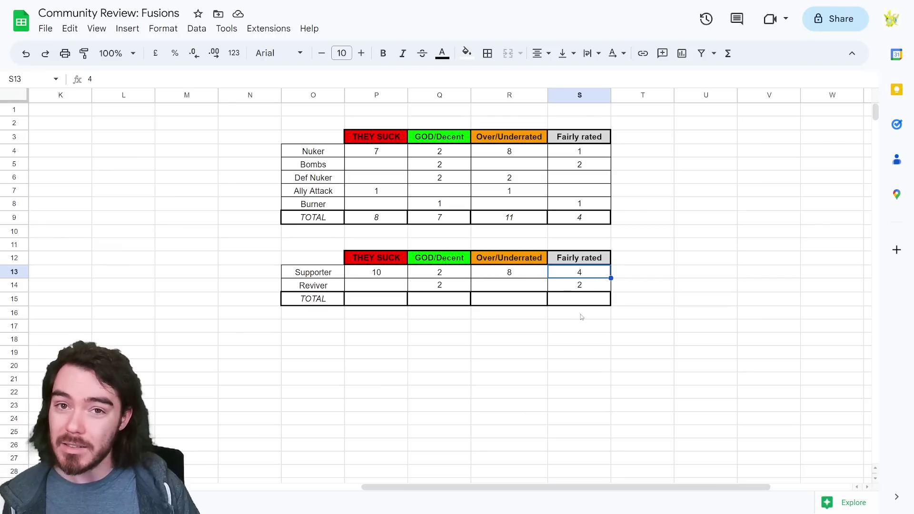
left_click(530, 277)
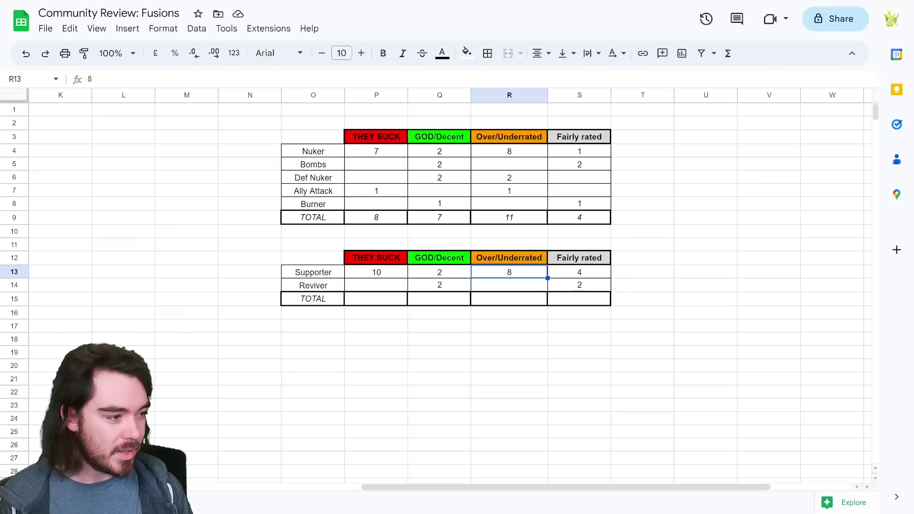
Fill the TOTAL row of the Supporter and Reviver table with 10, 4, 8 and 6
left_click(372, 297)
key("ctrl+v")
left_click(439, 339)
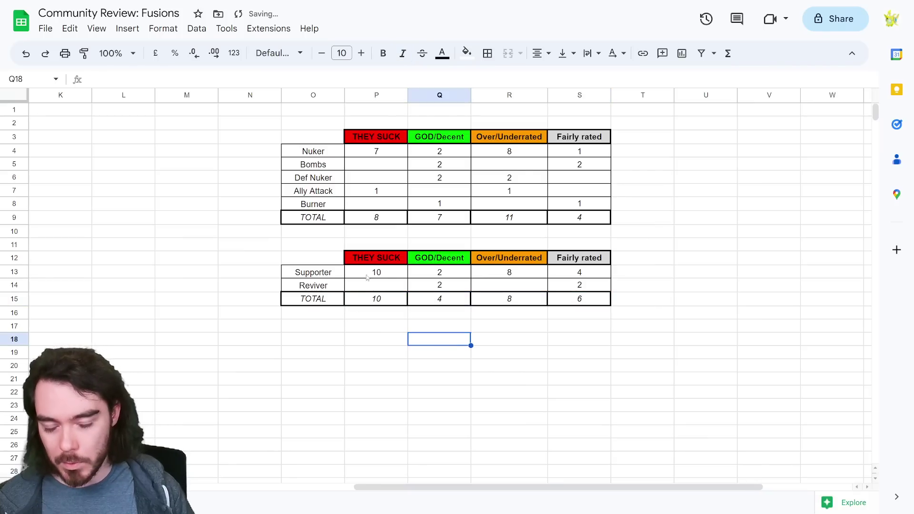
Review the lower table's THEY SUCK, Over/Underrated and Fairly rated totals, and its Reviver row
left_click(393, 296)
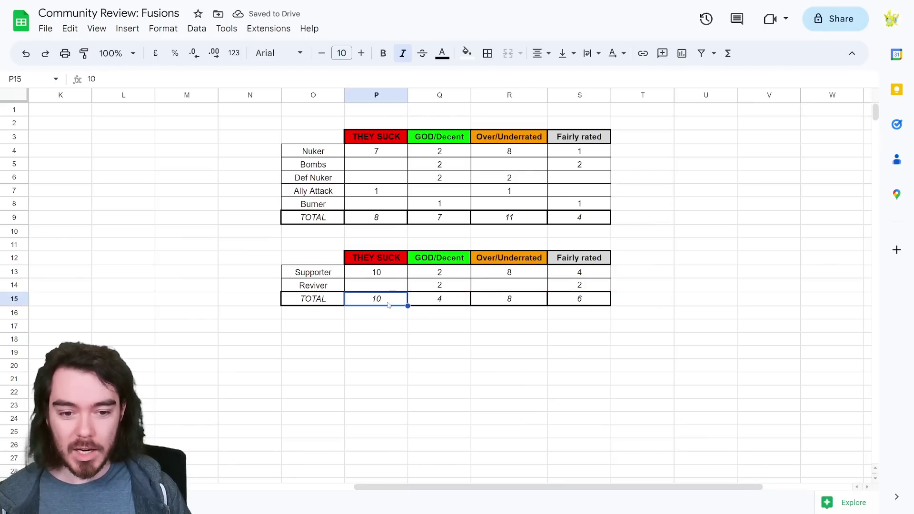
left_click(516, 300)
left_click(586, 300)
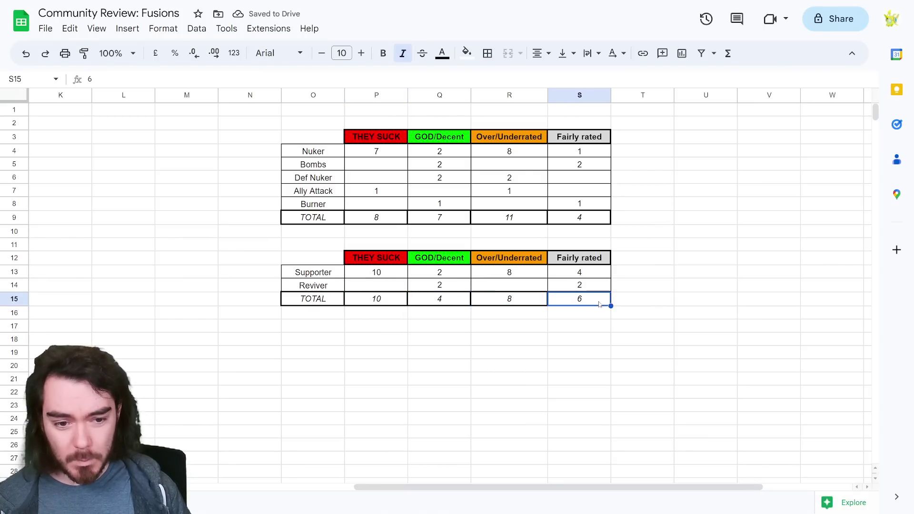
left_click(589, 329)
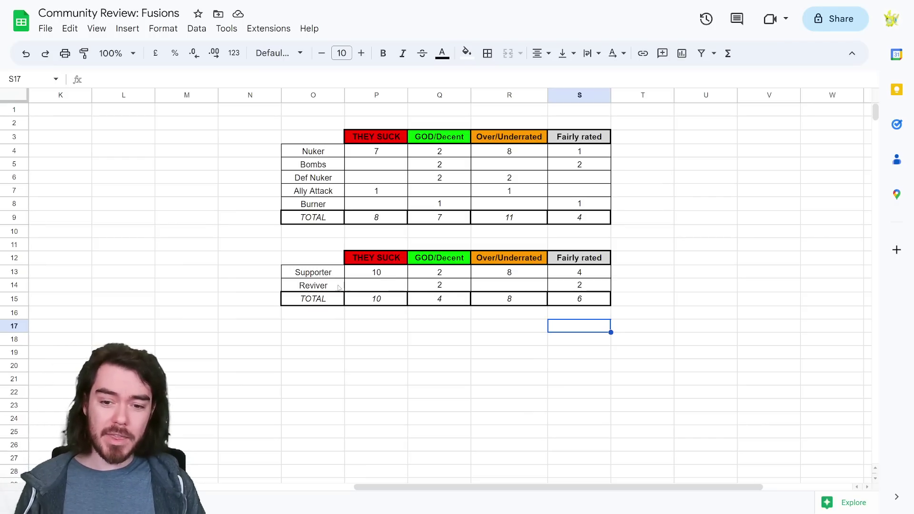
left_click_drag(336, 285, 610, 291)
left_click(640, 273)
left_click(652, 288)
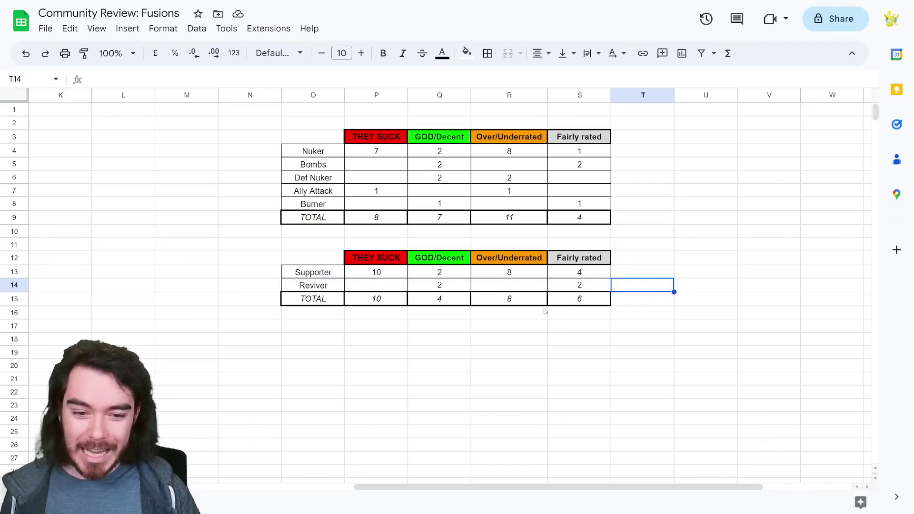
Compare the Nuker and Supporter rows' community tier and accuracy counts in the two role summary tables
left_click_drag(338, 273, 607, 275)
left_click(669, 274)
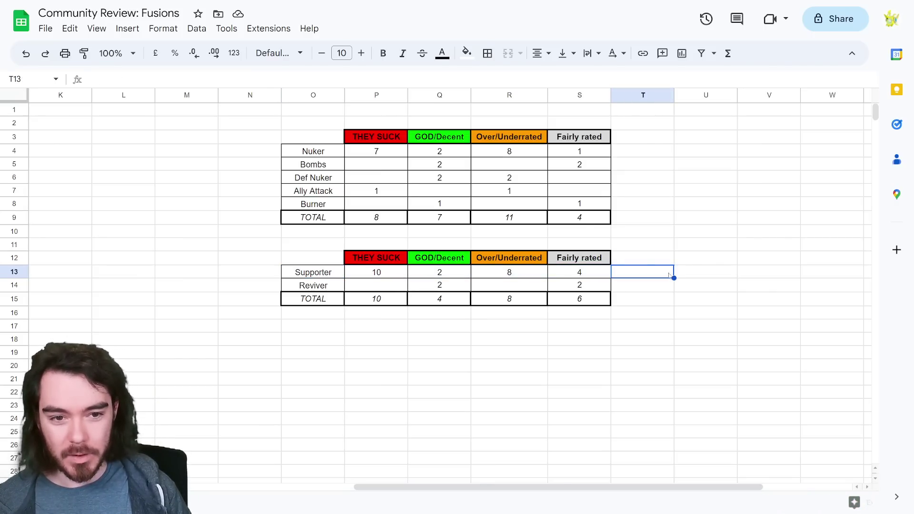
left_click_drag(335, 151, 577, 150)
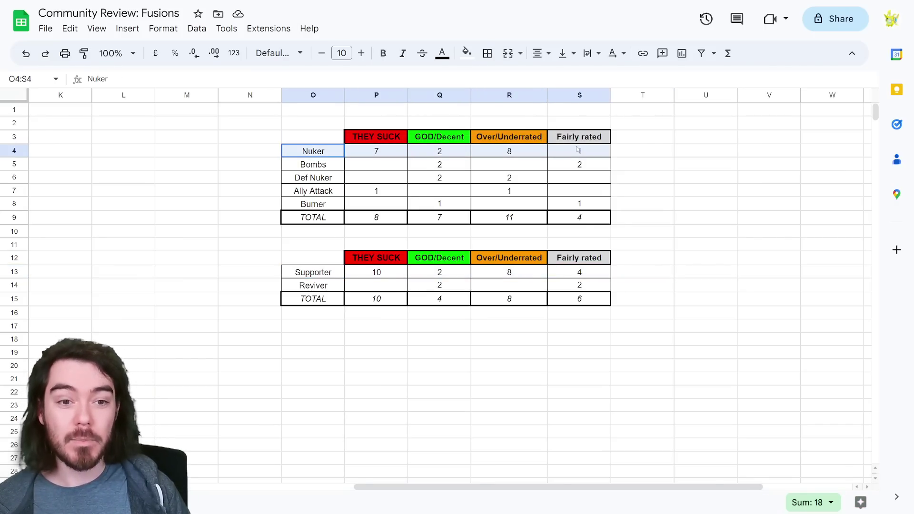
left_click(668, 164)
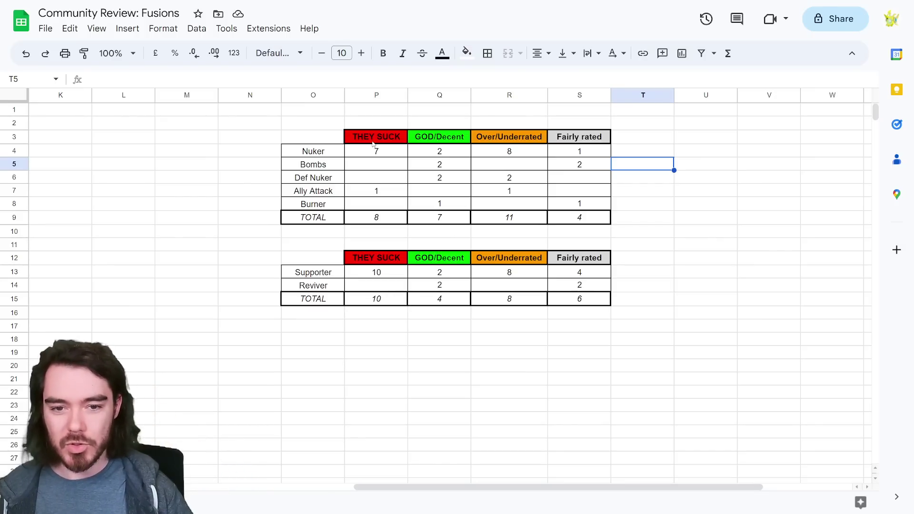
left_click(320, 156)
left_click_drag(321, 156, 556, 159)
left_click(619, 157)
left_click_drag(323, 273, 561, 274)
left_click(723, 275)
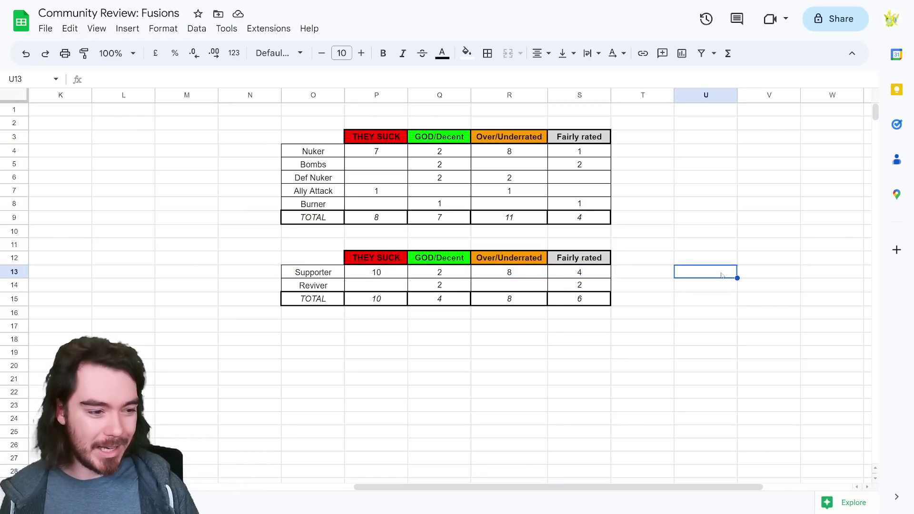
Rate Hoskarul and Nogoryo as Decent, Vildrax and Bergoth as THEY SUCK, and mark all four as Fairly rated
left_click_drag(593, 485, 273, 449)
scroll(273, 448, "down", 10)
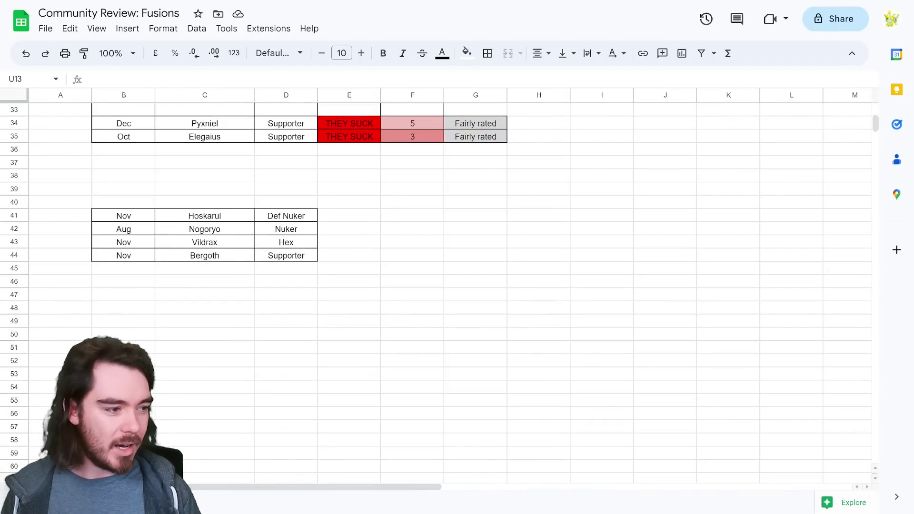
left_click(334, 217)
type("Decent\tFairly rated Decent\tFairly rated THEY SUCK\tFairly rated THEY SUCK\tFairly rated")
left_click(475, 321)
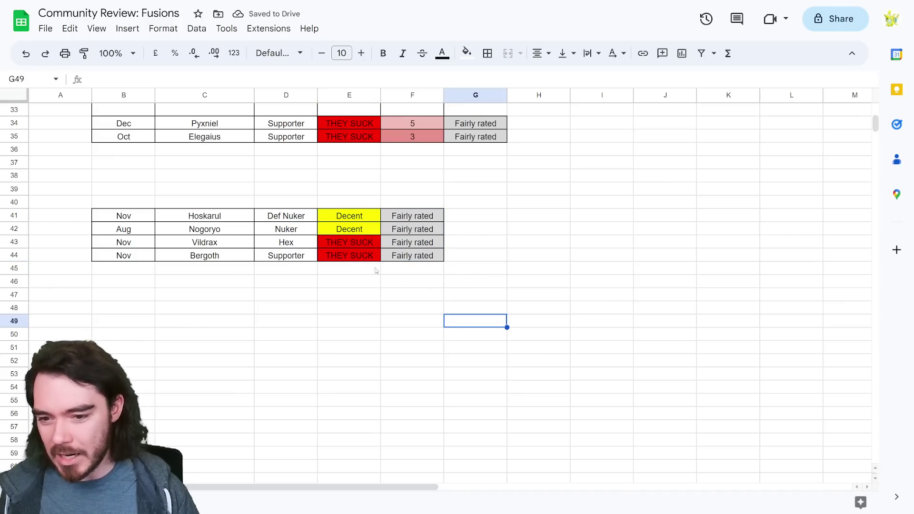
Review the community tiers of the four extra champions, first the THEY SUCK pair and then the Decent pair
left_click(350, 244)
left_click(353, 253, "shift")
left_click(374, 285)
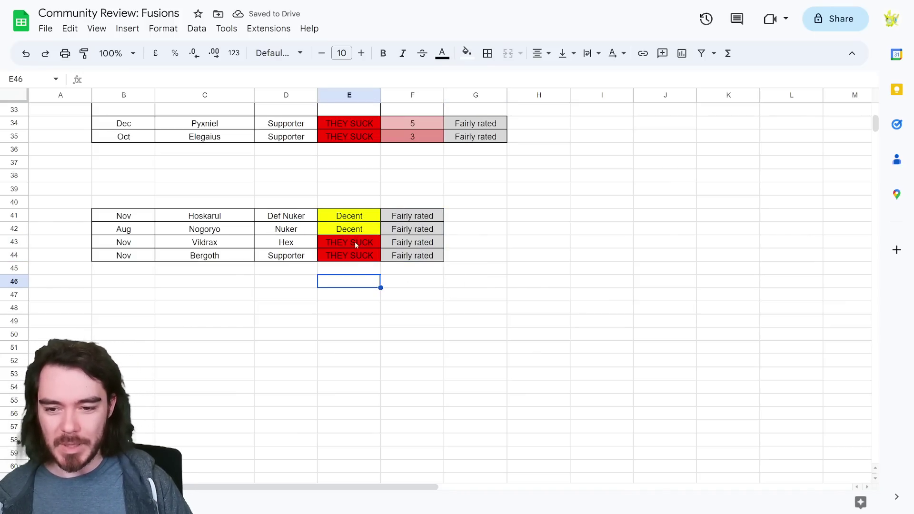
left_click_drag(352, 216, 355, 228)
left_click(549, 220)
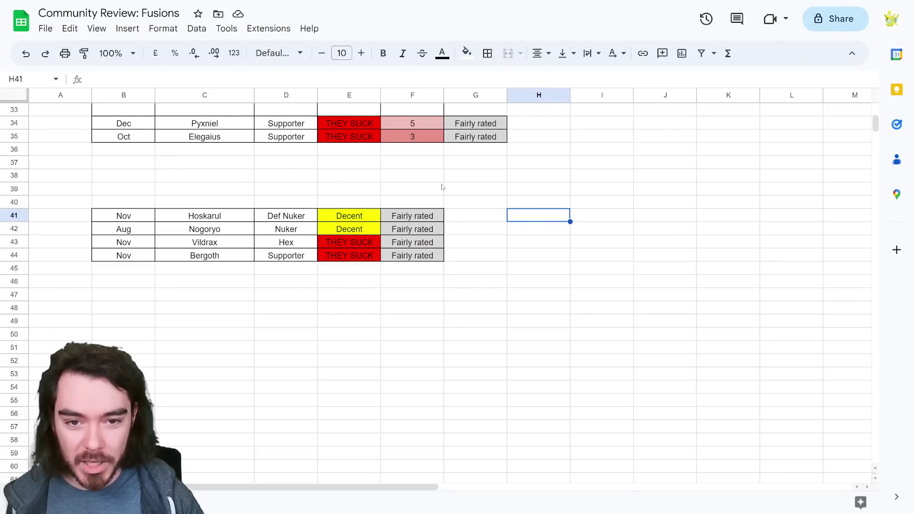
Return to the main fusion list and examine the overall community tier tally, especially the Decent count
scroll(443, 186, "up", 10)
left_click_drag(669, 140, 672, 164)
left_click(732, 156)
left_click(666, 155)
key("Left")
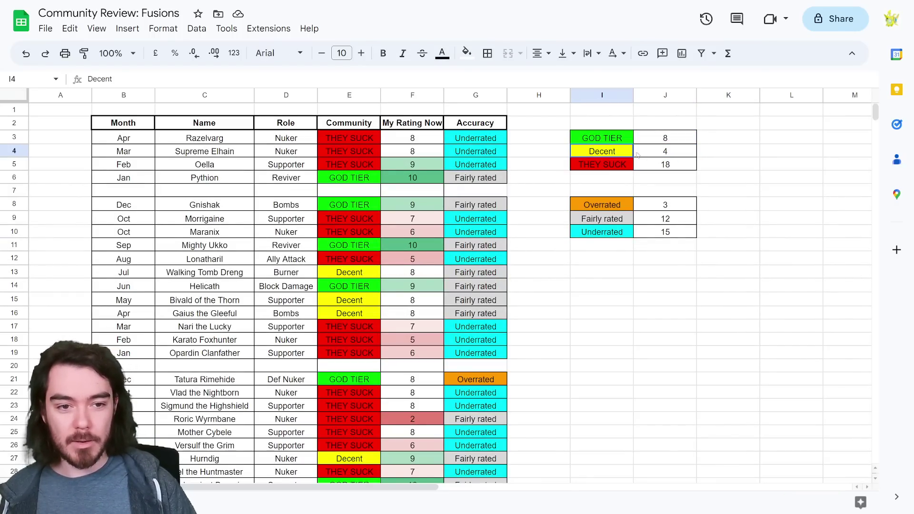
key("shift+Right")
left_click(742, 153)
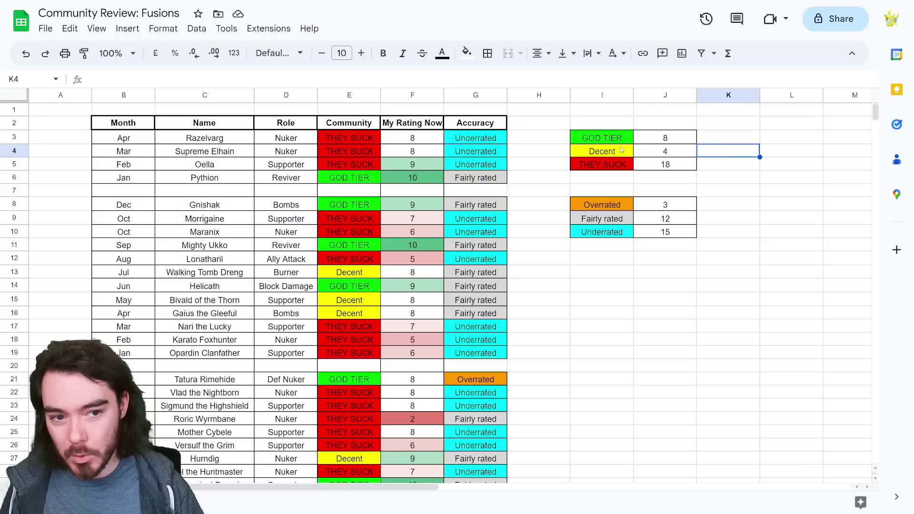
Compare the GOD TIER, Decent and THEY SUCK counts in the overall community tier tally
left_click_drag(602, 151, 629, 169)
left_click(724, 150)
left_click(666, 138)
left_click(759, 166)
left_click(648, 167)
left_click(762, 170)
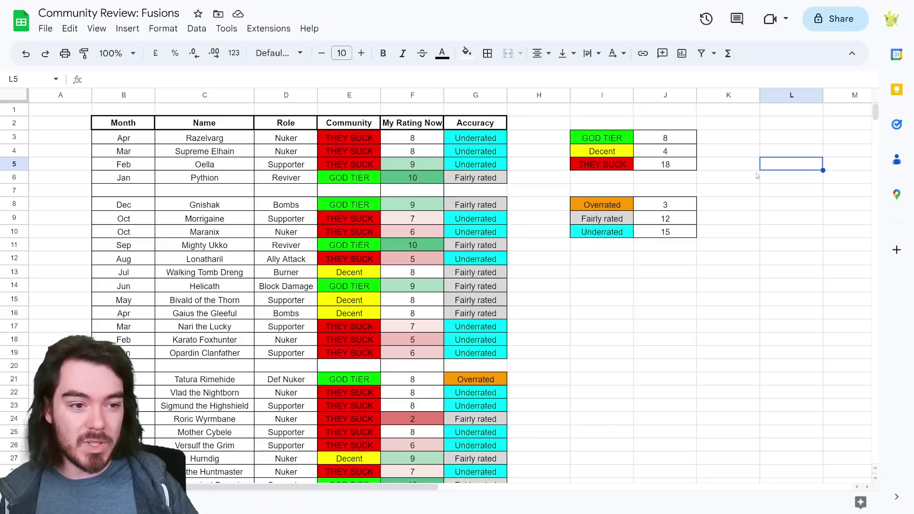
Compare the overall THEY SUCK count with the Underrated count in the accuracy tally
left_click(769, 153)
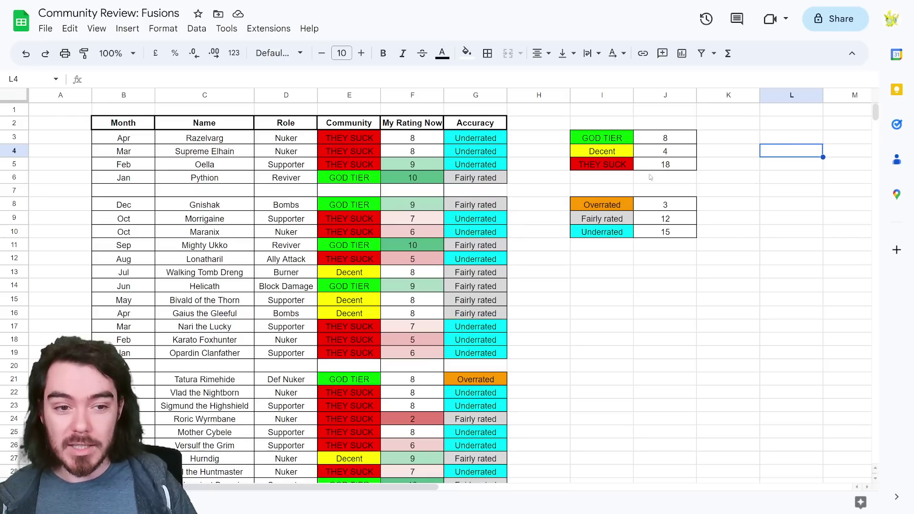
left_click_drag(665, 167, 603, 164)
left_click(753, 165)
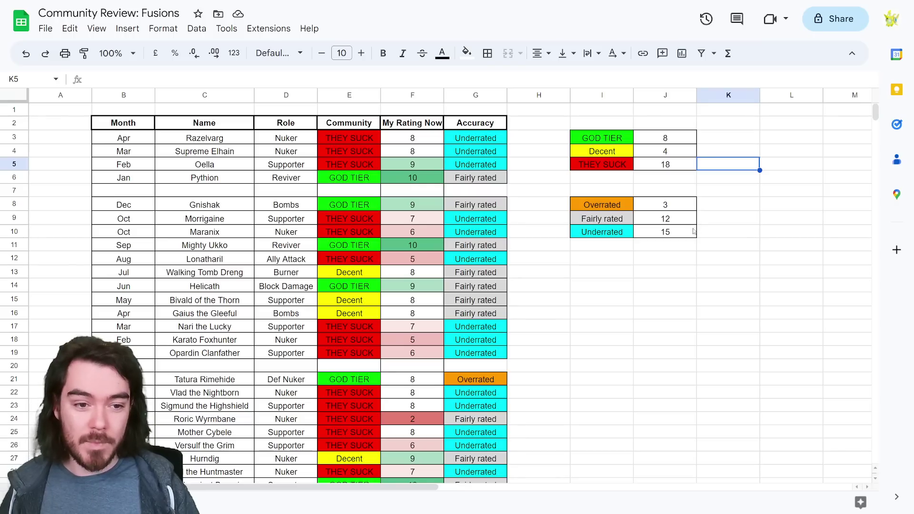
left_click_drag(690, 232, 602, 232)
left_click(765, 229)
left_click(765, 222)
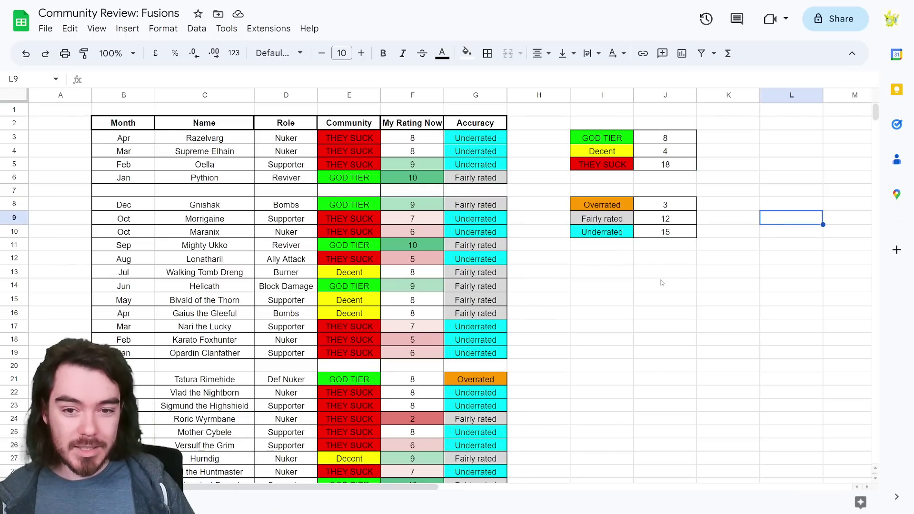
Examine the community tiers, current ratings and accuracy verdicts of Razelvarg, Supreme Elhain and Oella
left_click_drag(345, 136, 356, 159)
left_click(445, 162)
left_click_drag(442, 154, 367, 136)
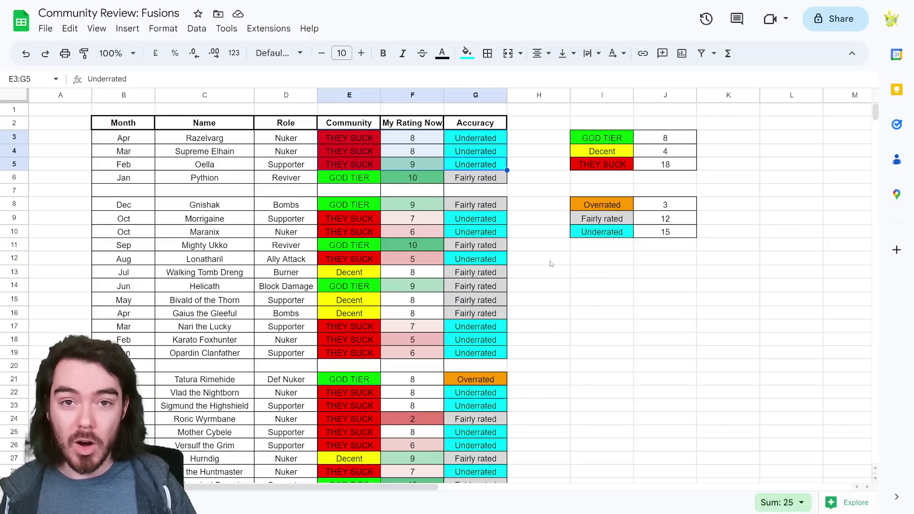
left_click(590, 257)
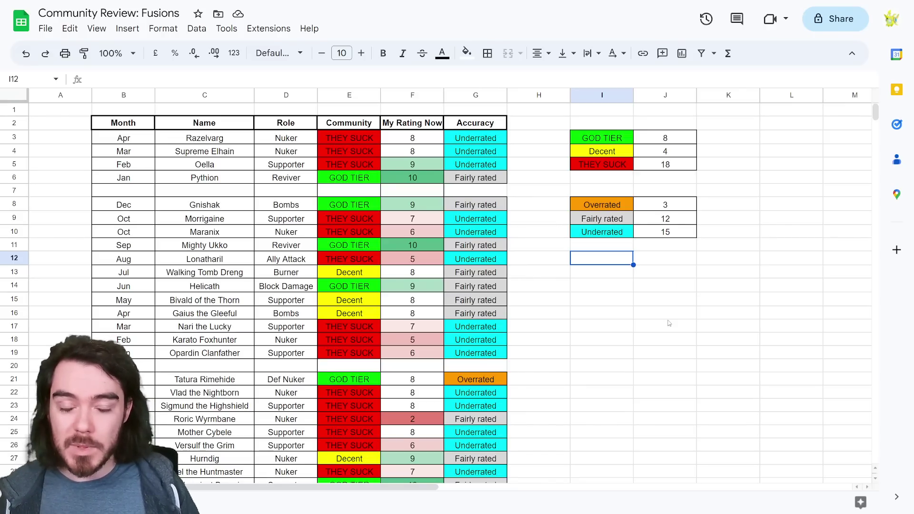
Examine Oella's entry, comparing the community tier with the current personal rating
left_click(233, 167)
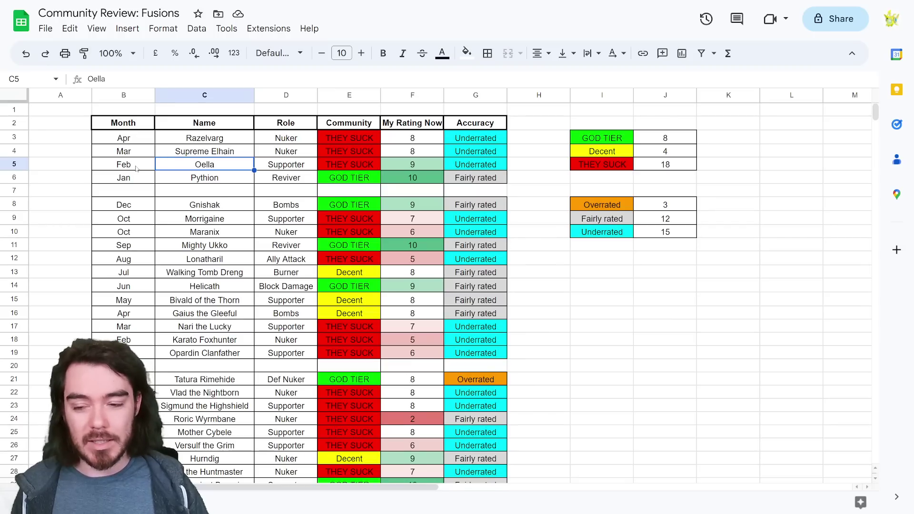
left_click(615, 264)
left_click(237, 163)
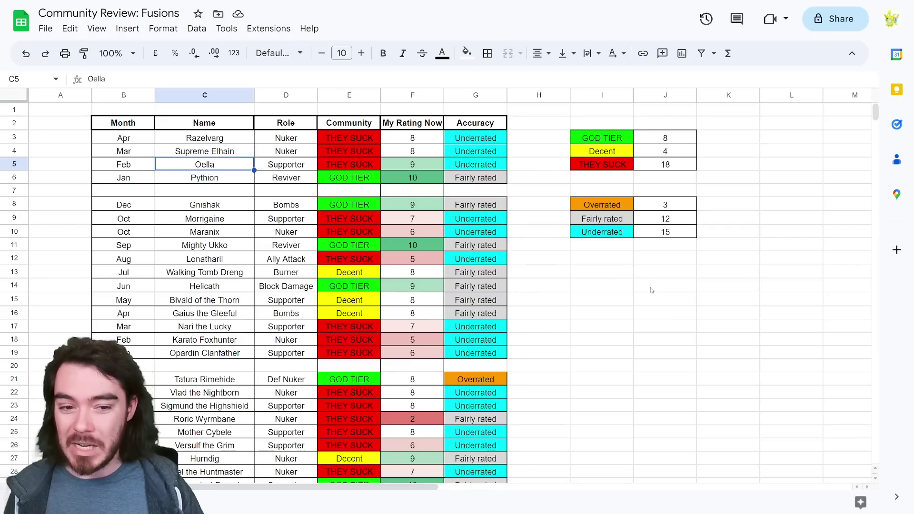
left_click(611, 265)
left_click(413, 164)
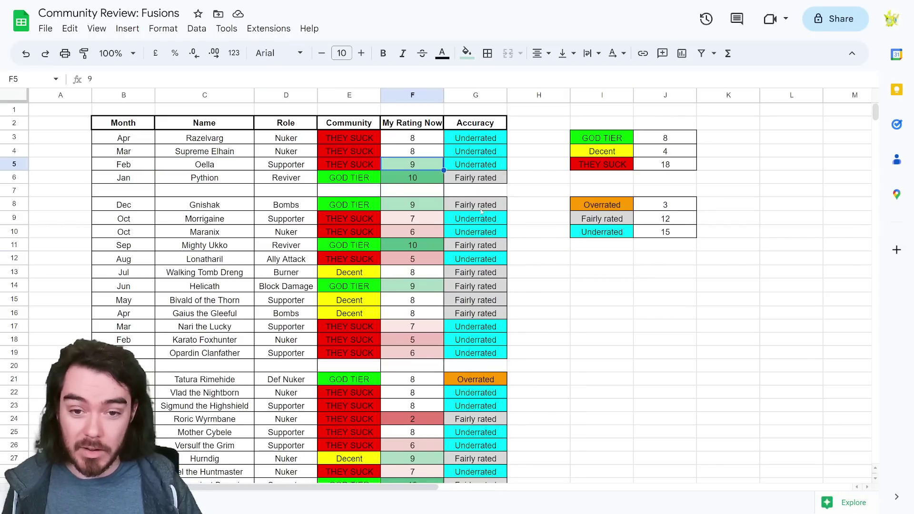
left_click(608, 265)
left_click(367, 167)
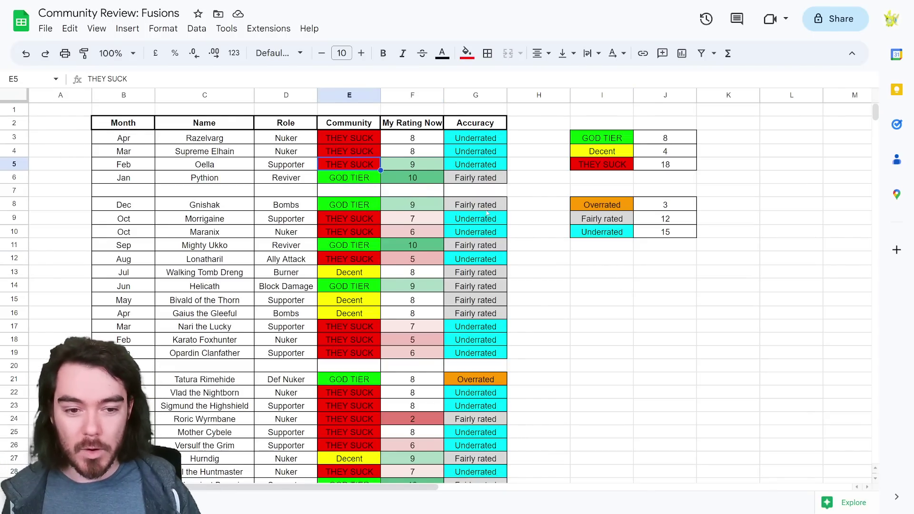
left_click(598, 266)
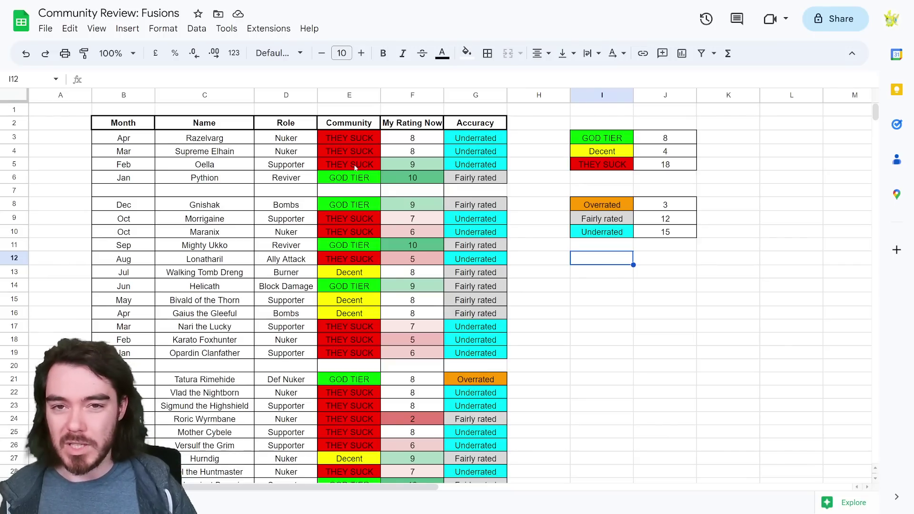
left_click(412, 164)
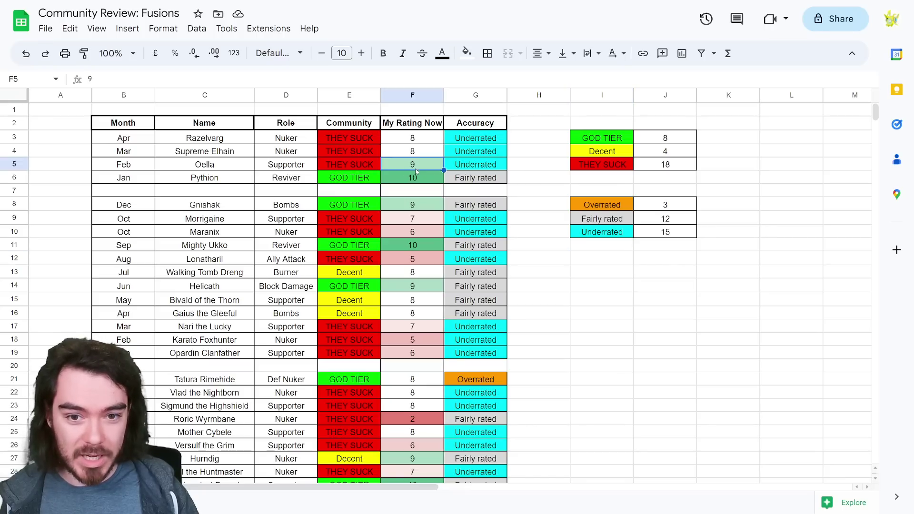
left_click(601, 257)
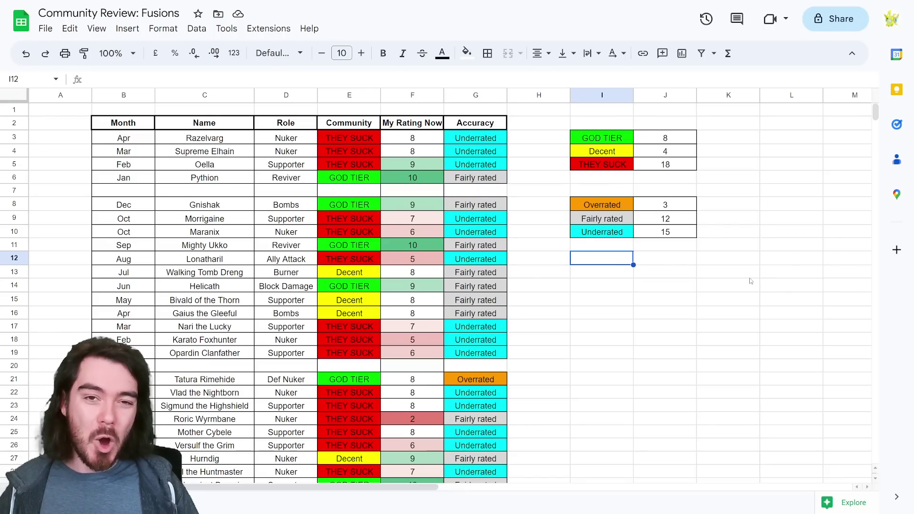
Look through the full fusion list down to Elegaius and return to the overall tallies
scroll(588, 275, "down", 1)
scroll(588, 275, "down", 2)
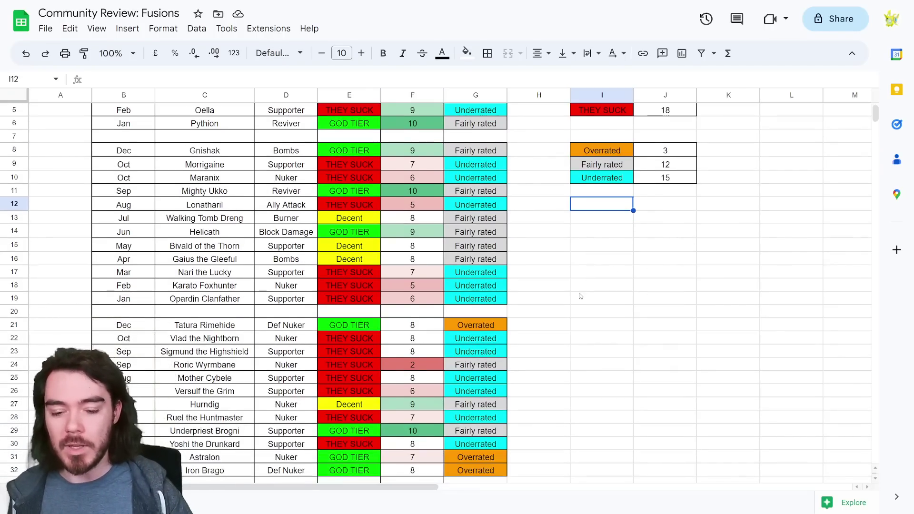
scroll(580, 296, "down", 1)
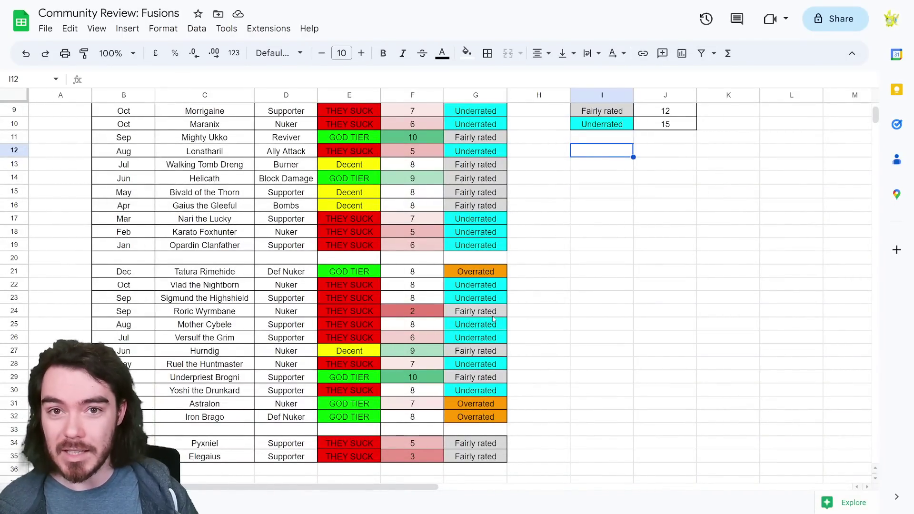
scroll(493, 319, "up", 4)
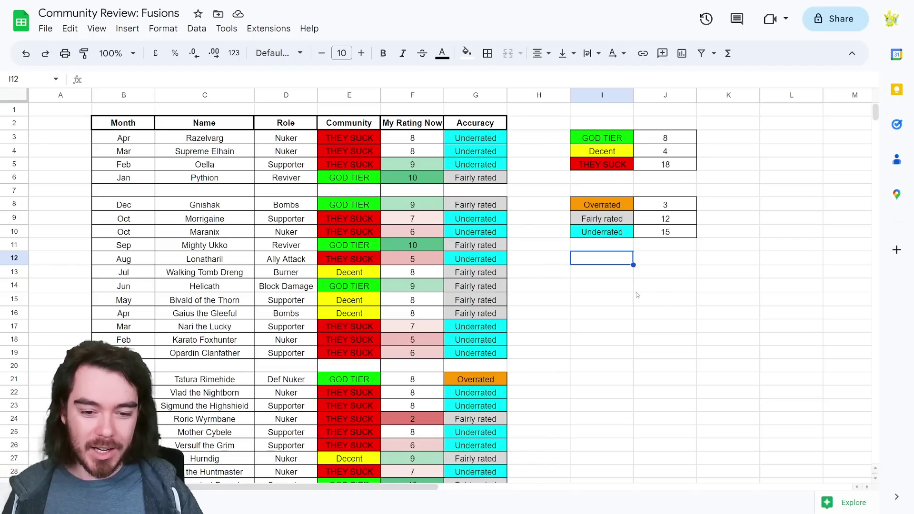
left_click(671, 257)
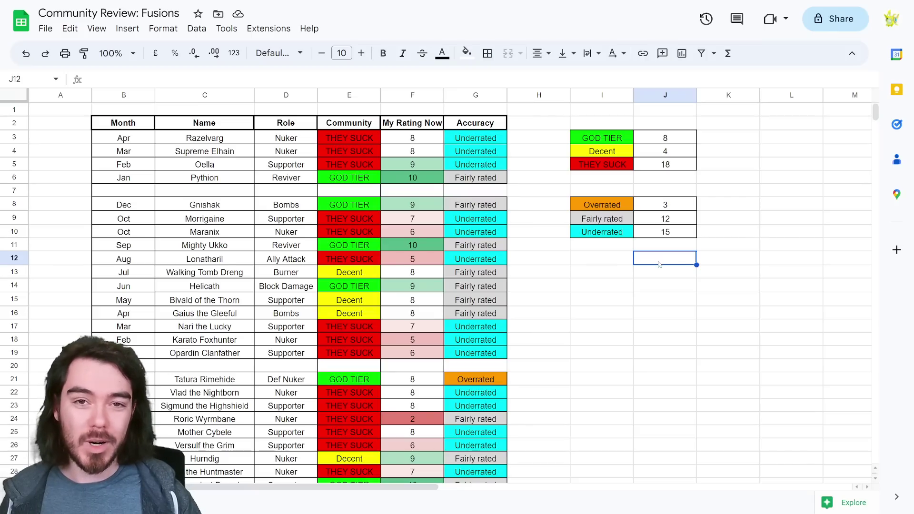